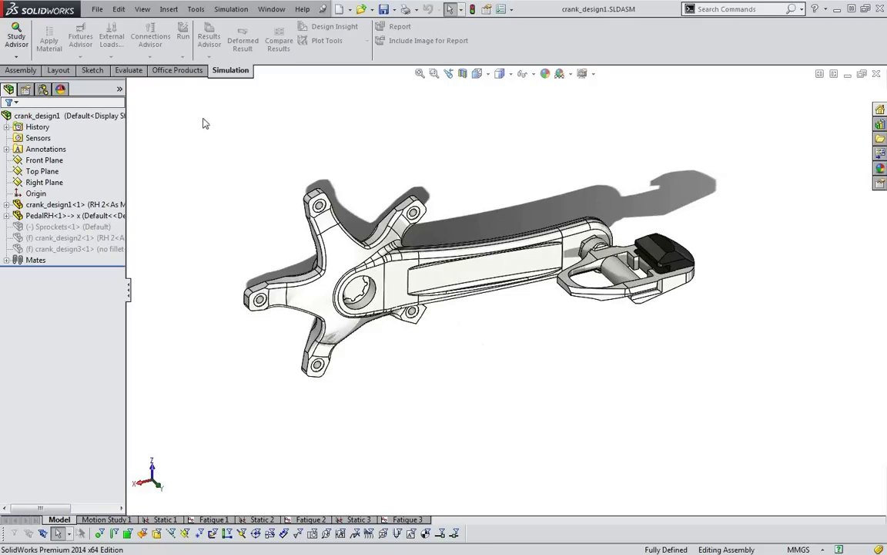
Create a new static simulation study named PT Test 1 for the crank assembly
left_click(169, 71)
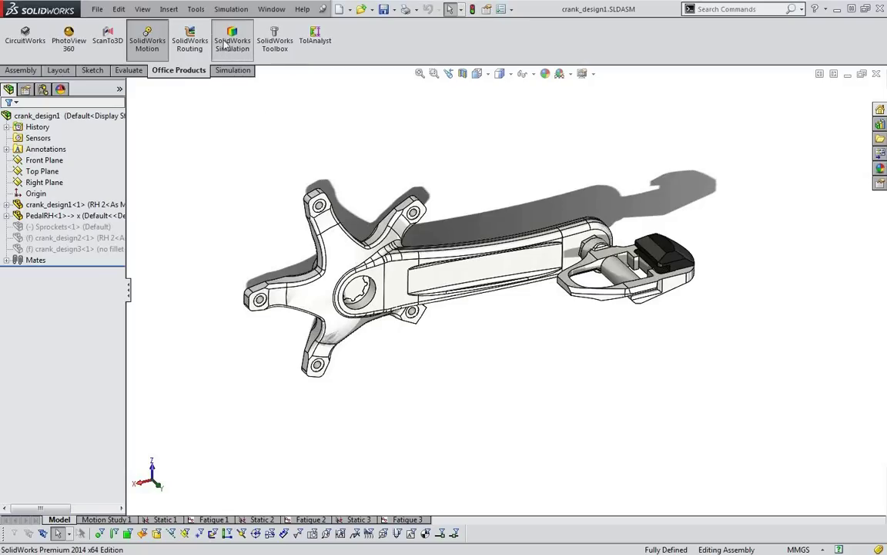
left_click(233, 72)
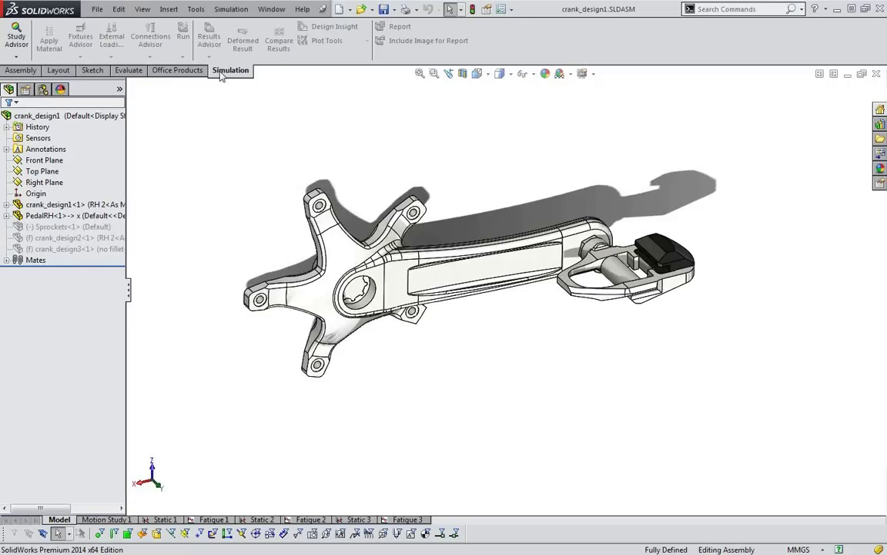
left_click(16, 57)
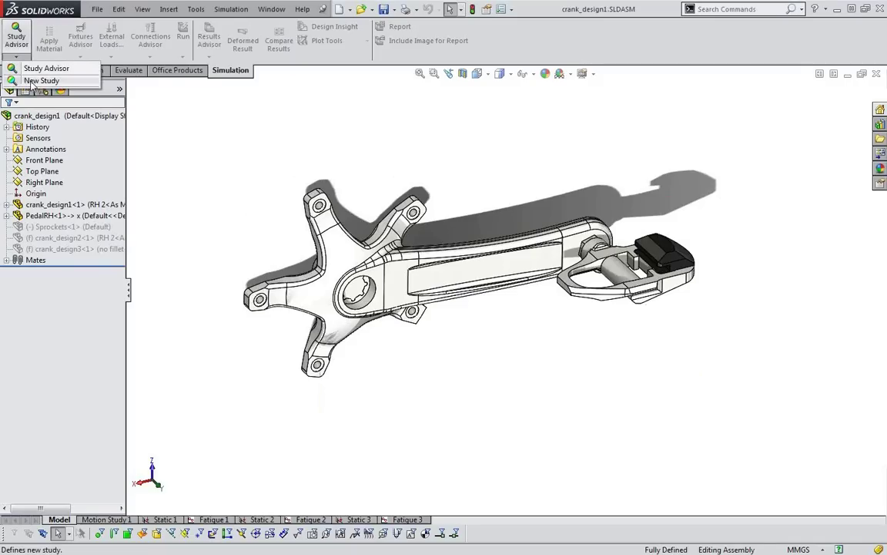
left_click(34, 81)
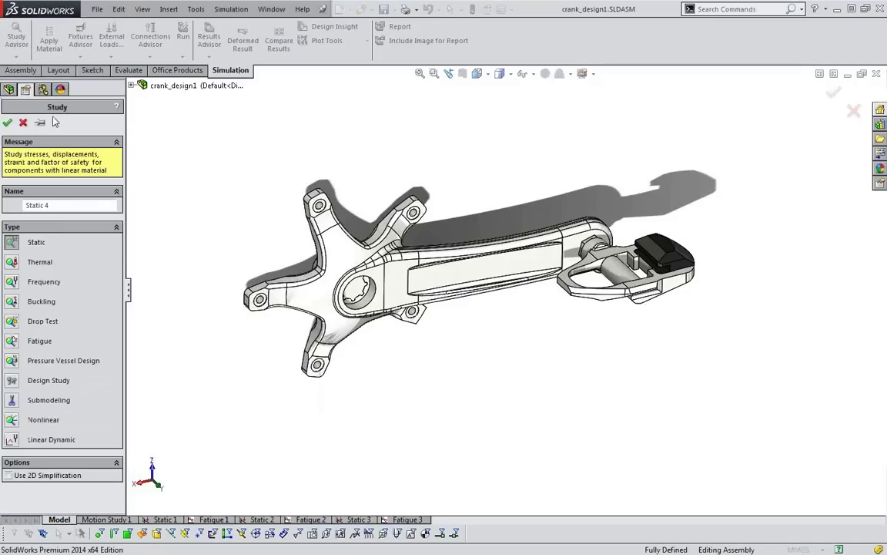
left_click_drag(60, 208, 22, 206)
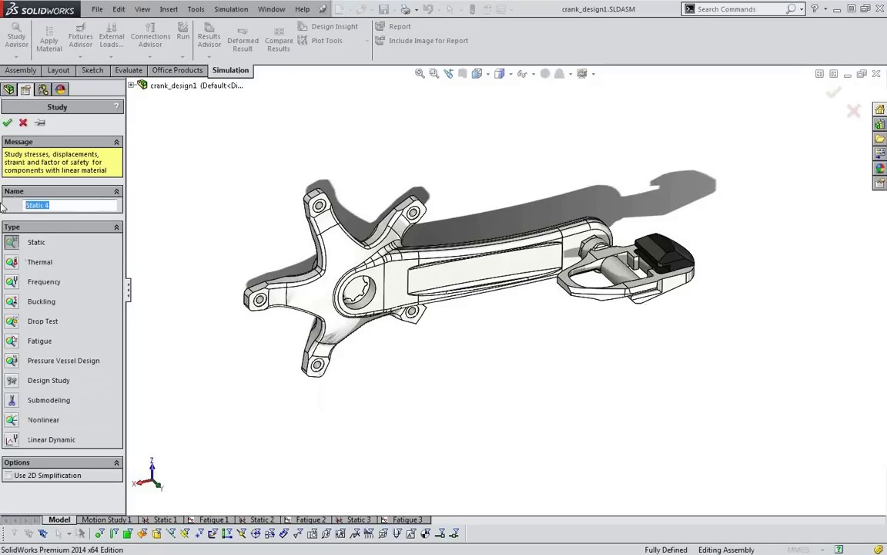
type("PT 1")
left_click(34, 205)
type("Test 1")
left_click(7, 123)
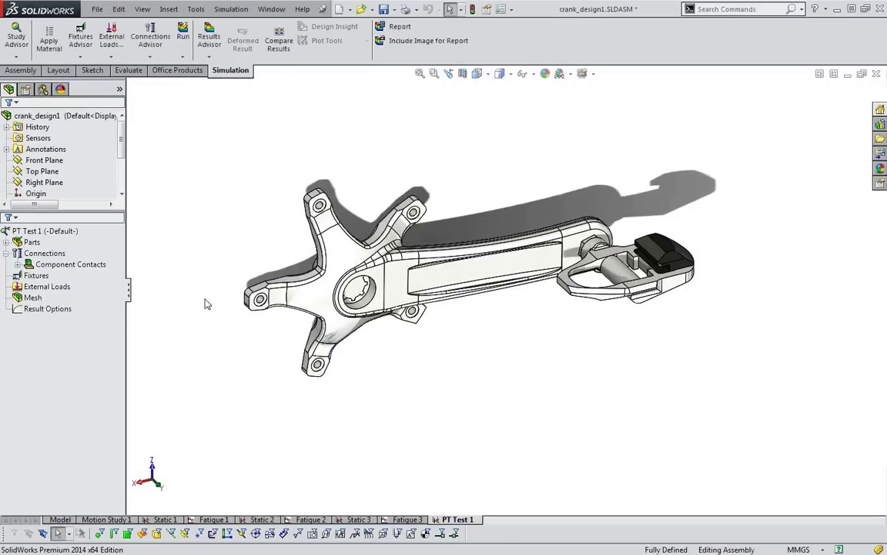
left_click(90, 247)
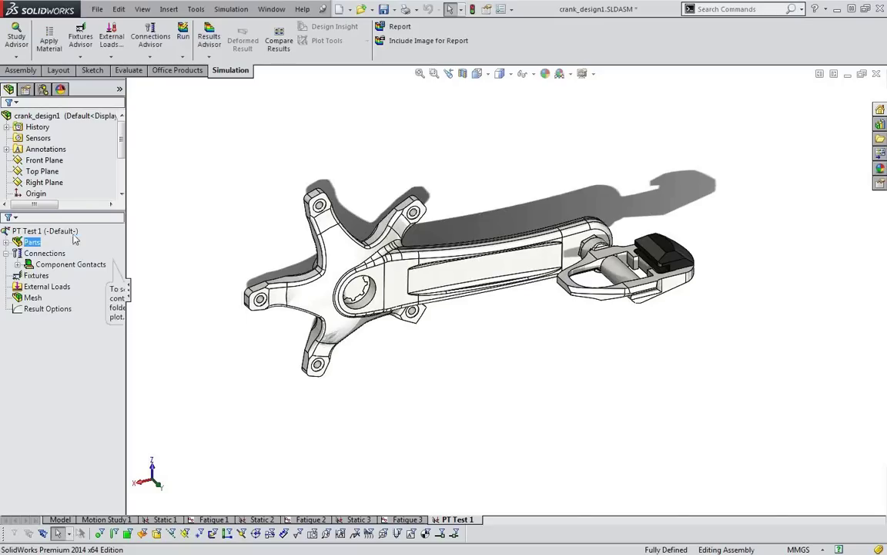
left_click(18, 337)
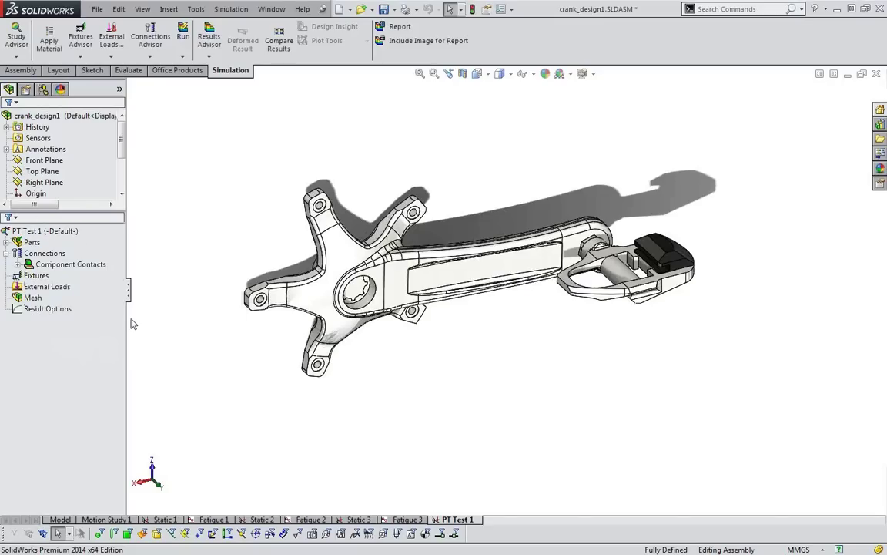
left_click(45, 243)
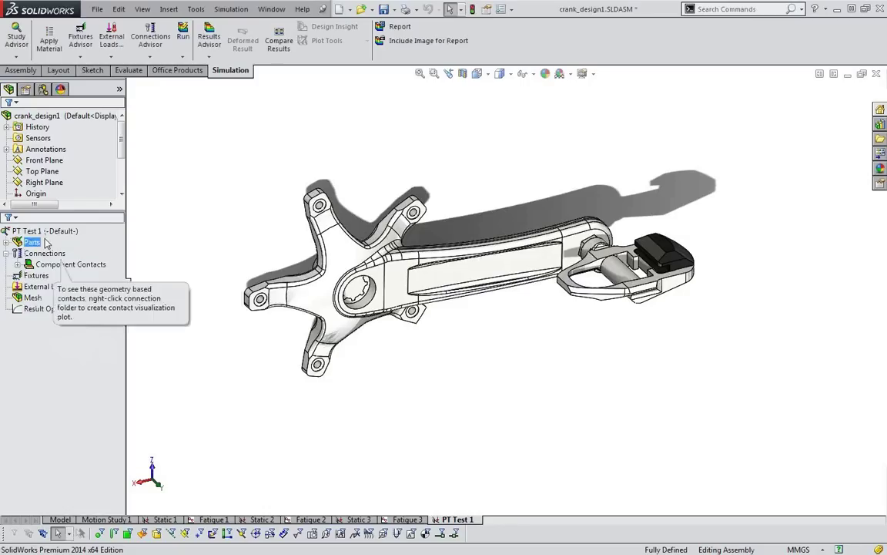
left_click(42, 231)
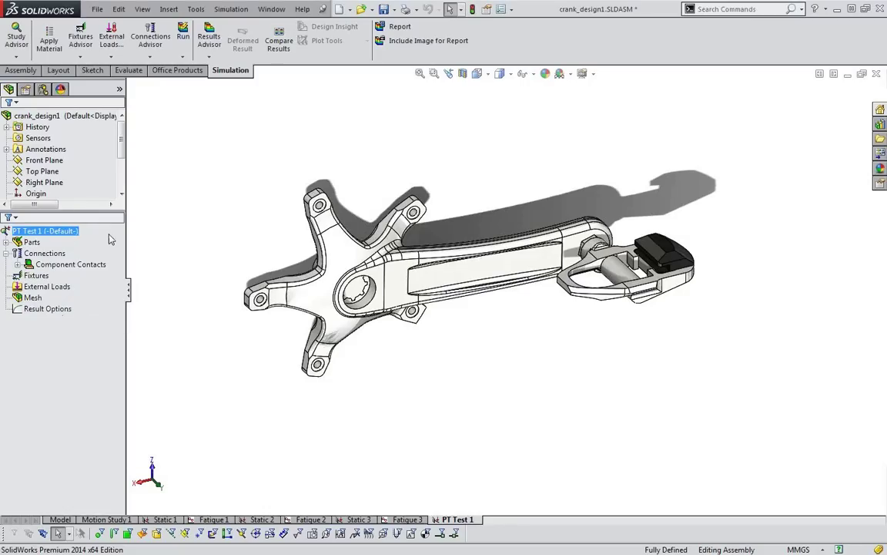
left_click(31, 223)
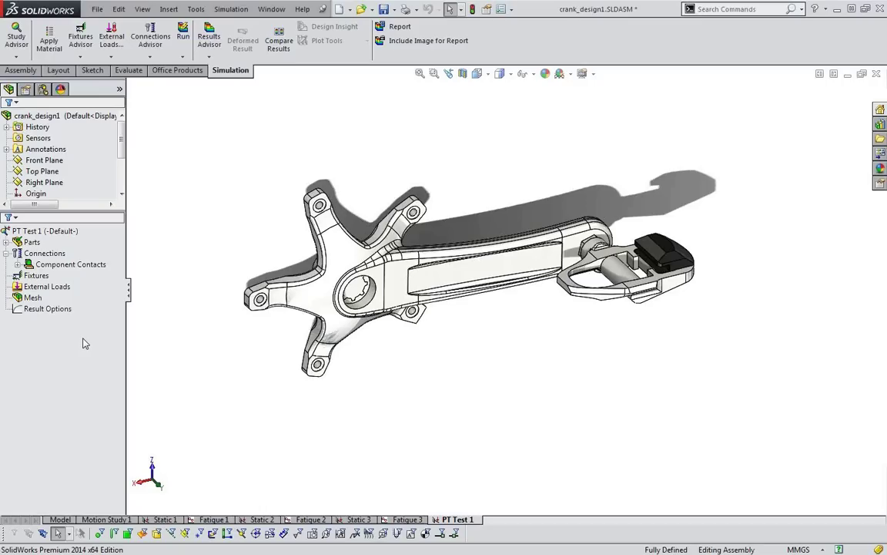
Expand the study's Parts folder and widen the tree to read the material assigned to the PedalRH-1 part
left_click(28, 243)
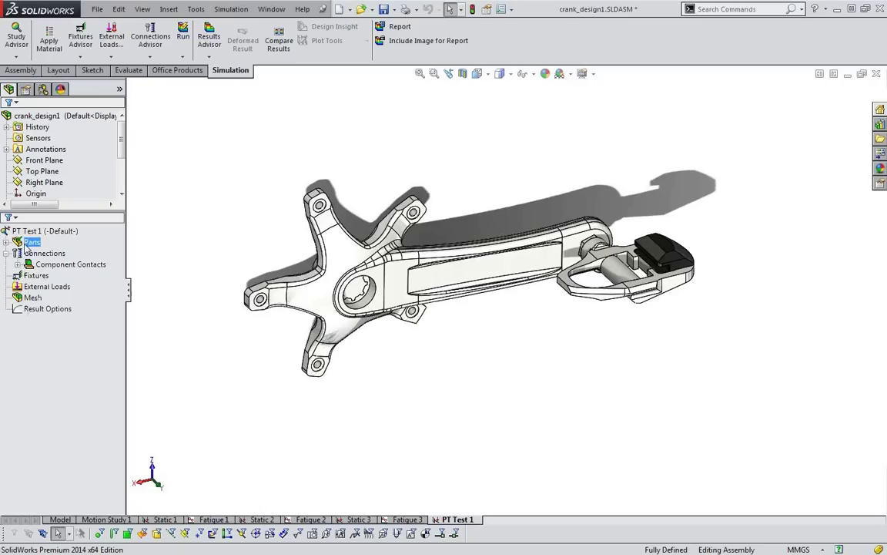
left_click(6, 242)
left_click(46, 275)
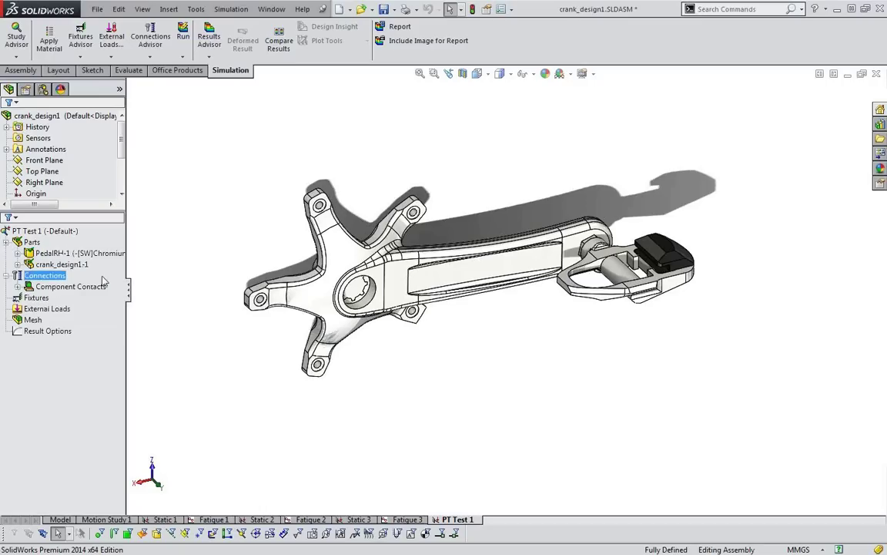
left_click_drag(126, 274, 203, 271)
left_click(146, 253)
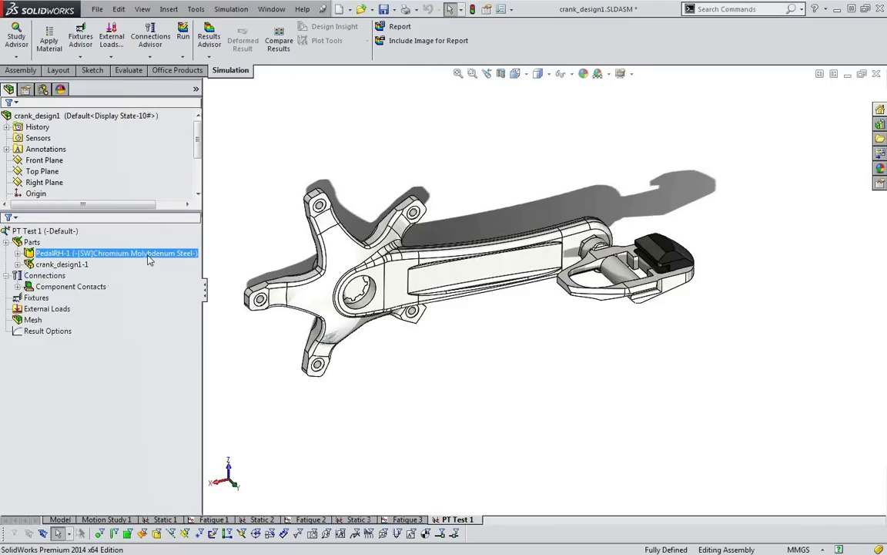
left_click(28, 264)
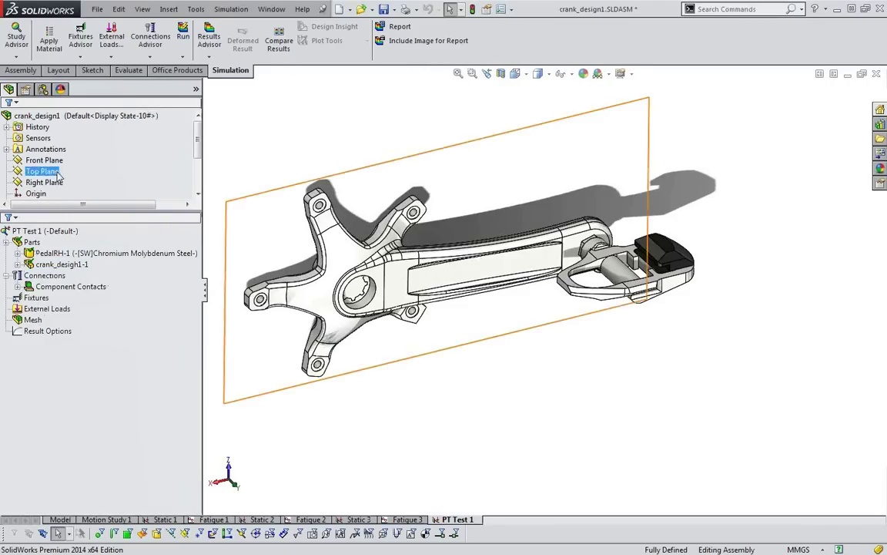
Examine the materials of both cut-list bodies of the crank_design1 component in the assembly's model tree
left_click(54, 477)
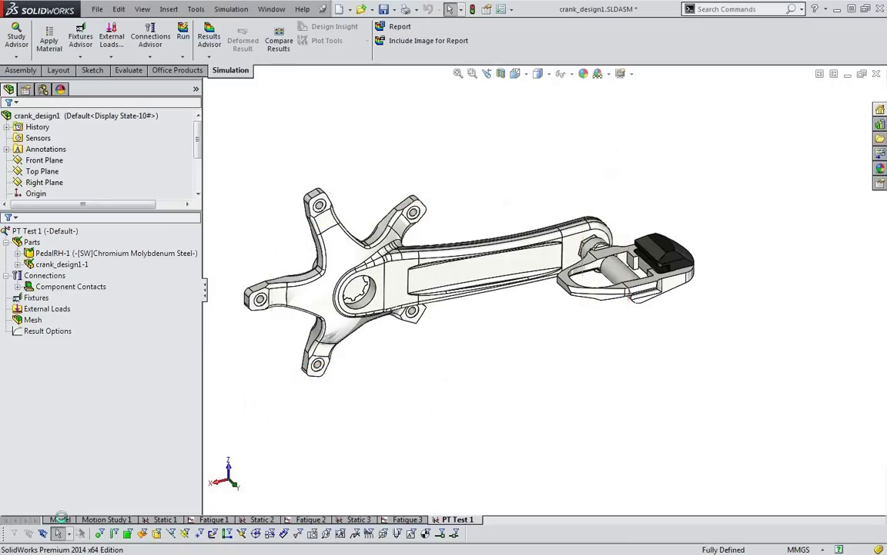
left_click(60, 519)
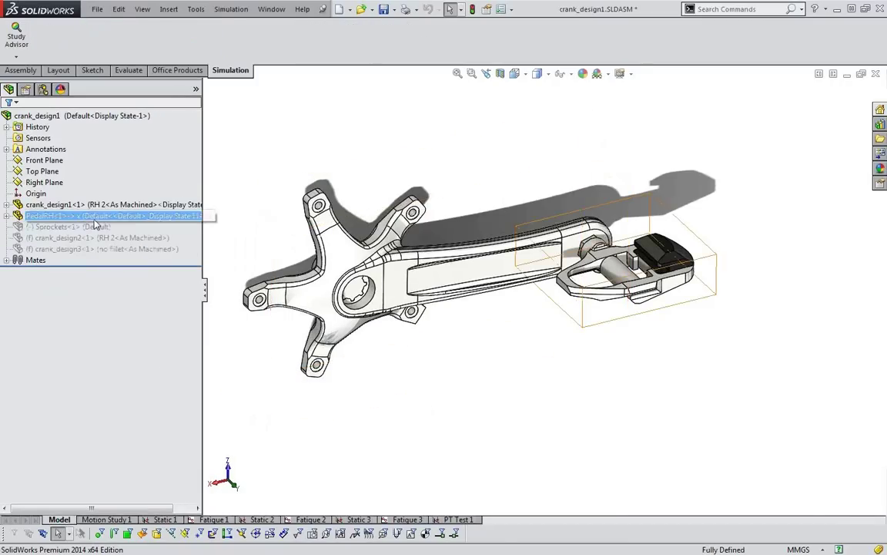
left_click(39, 204)
left_click(6, 204)
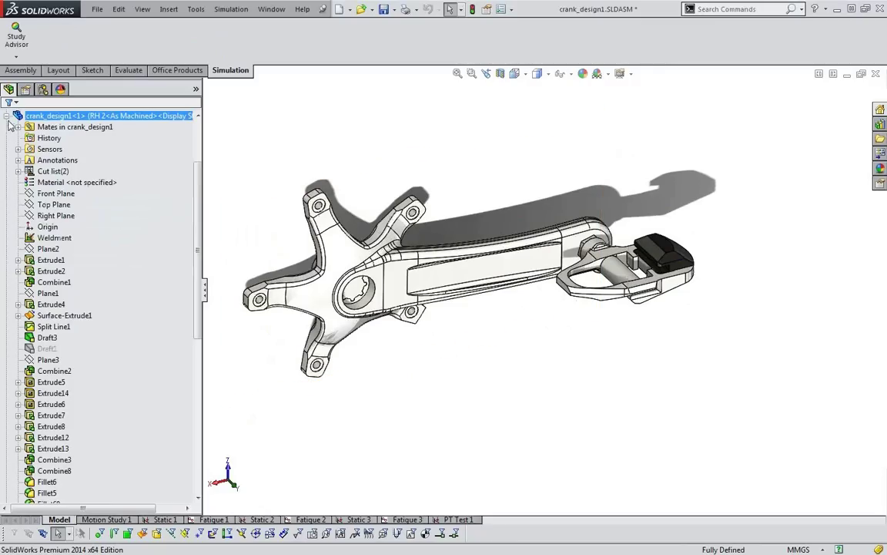
left_click(18, 171)
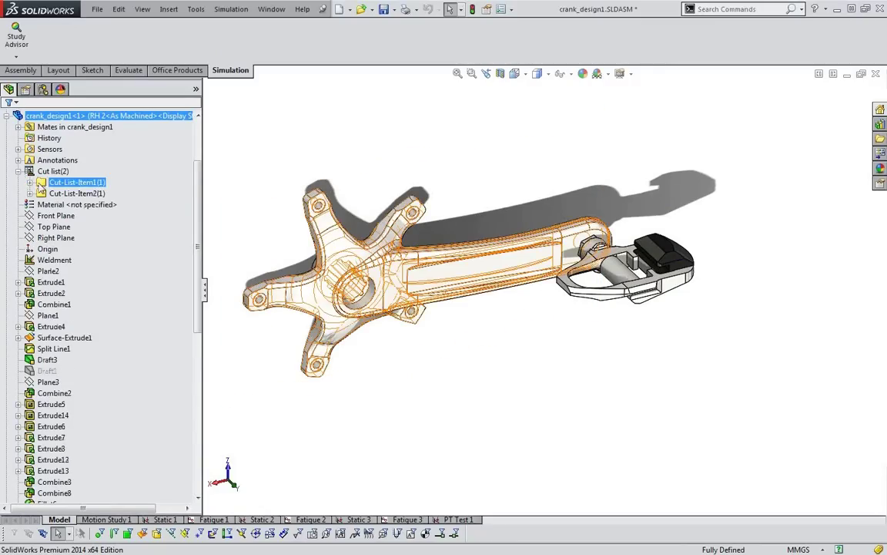
left_click(30, 182)
left_click(30, 216)
left_click(74, 205)
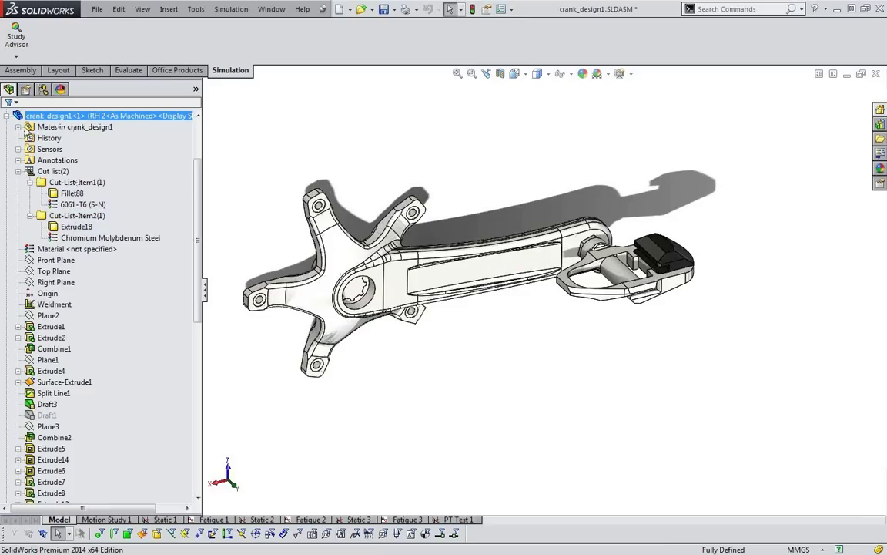
left_click(6, 115)
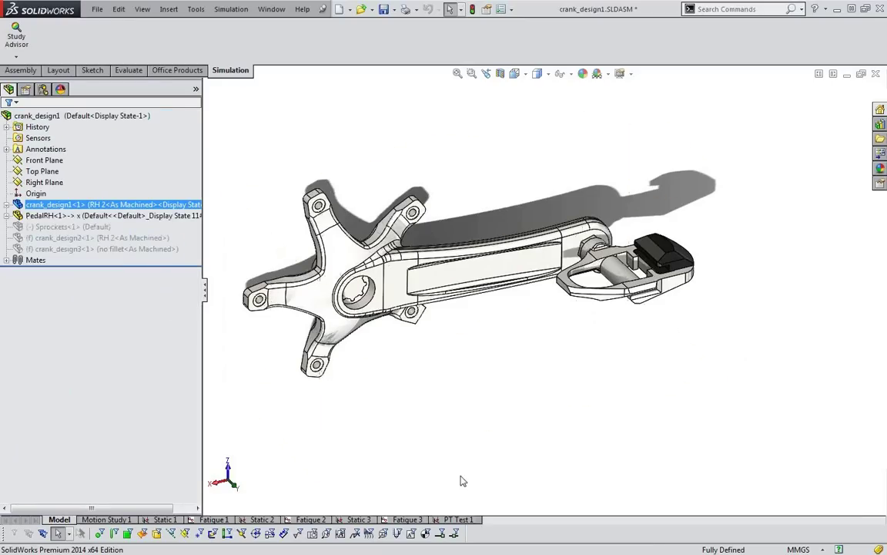
Return to the PT Test 1 study and expand the PedalRH-1 part to view its contact condition
left_click(458, 519)
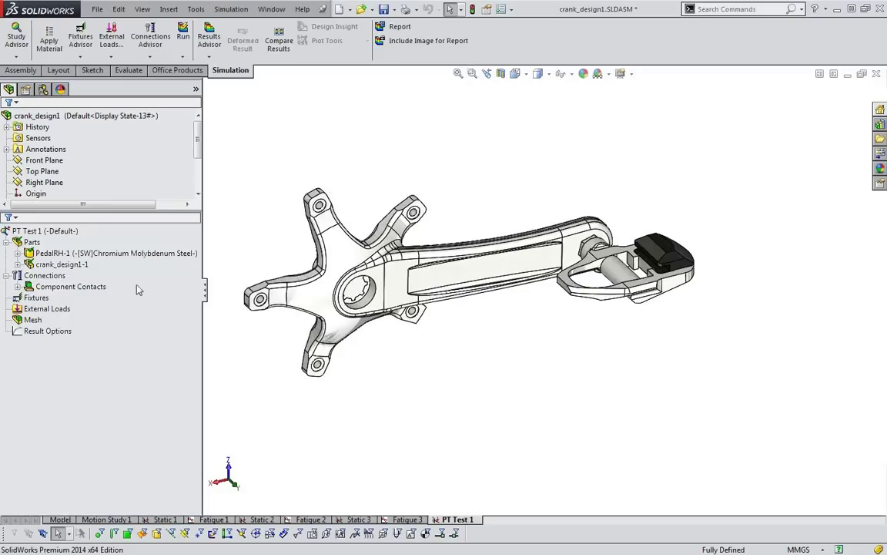
left_click(71, 287)
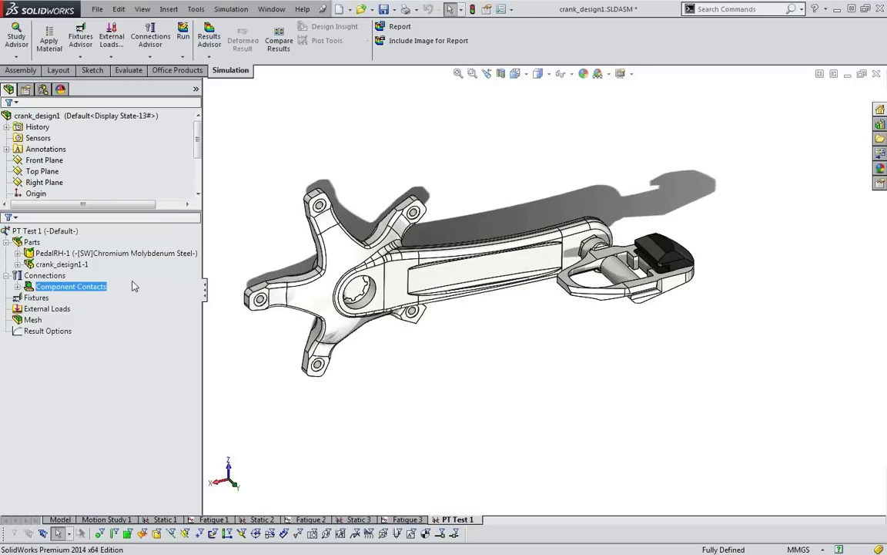
key("Up")
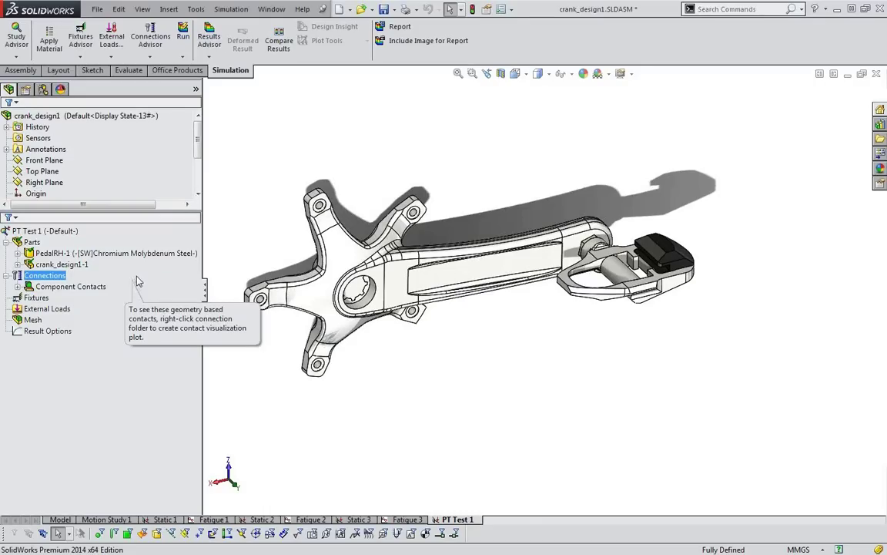
key("Up")
key("Up")
left_click(17, 252)
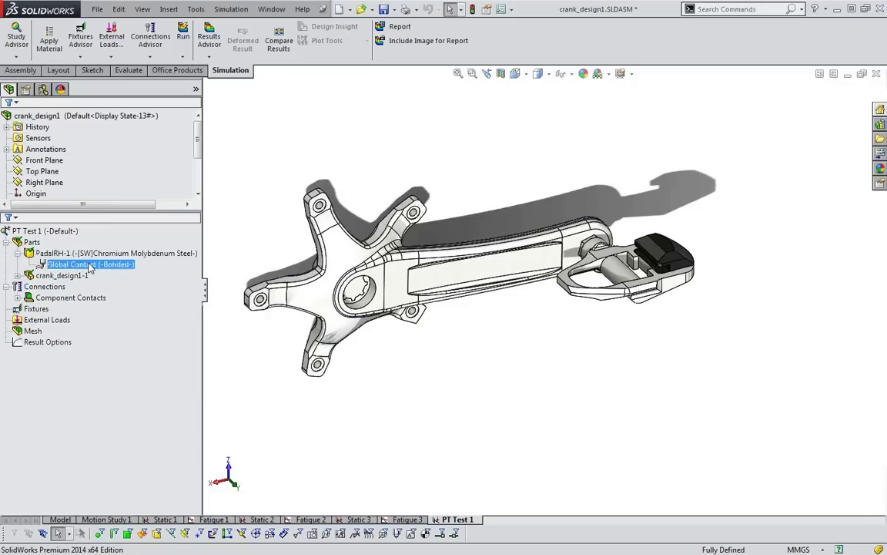
Review the PedalRH-1 material properties in the material editor, then close it, saving the custom material changes to the libraries
right_click(96, 255)
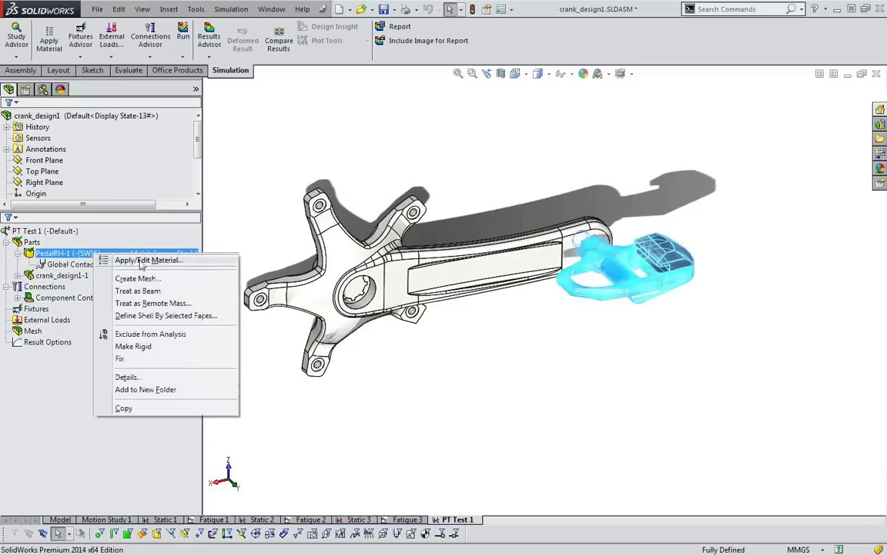
left_click(131, 260)
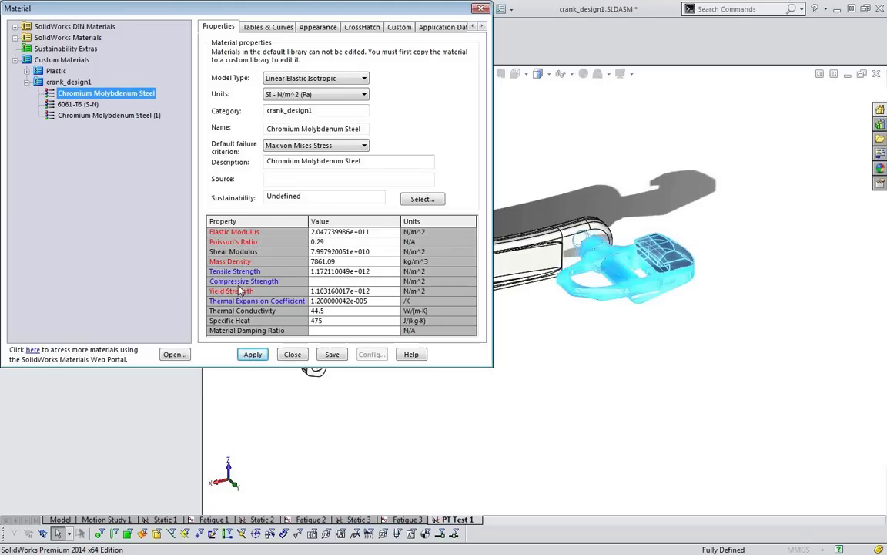
left_click(295, 357)
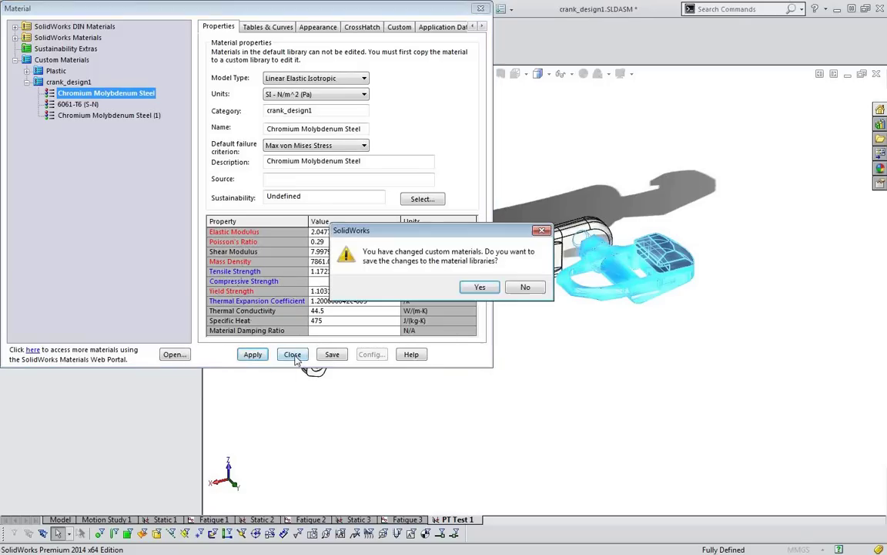
left_click(485, 288)
left_click(27, 277)
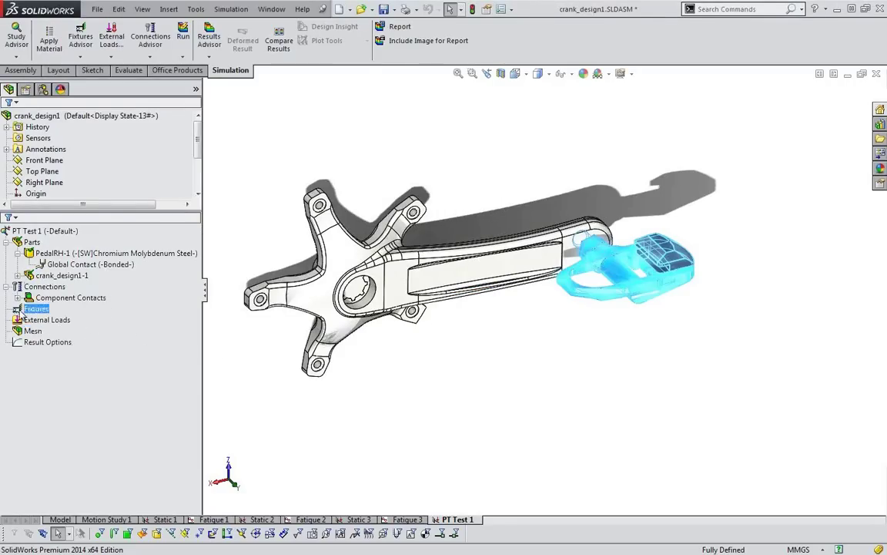
left_click(461, 370)
middle_click_drag(426, 335, 433, 344)
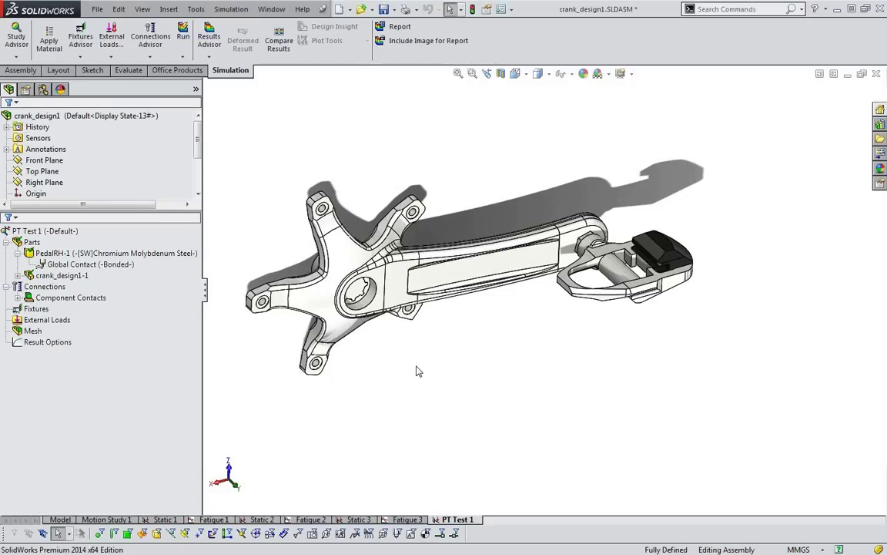
left_click(32, 242)
left_click(47, 320)
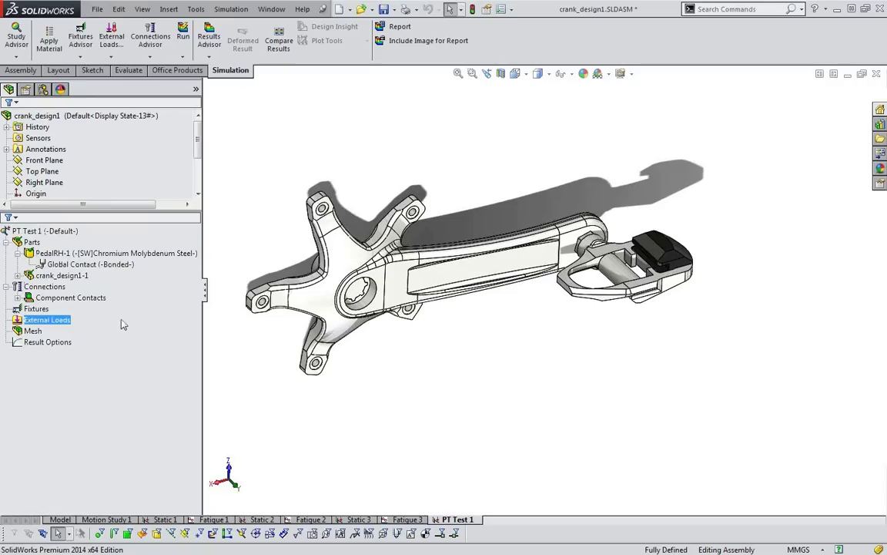
left_click(122, 331)
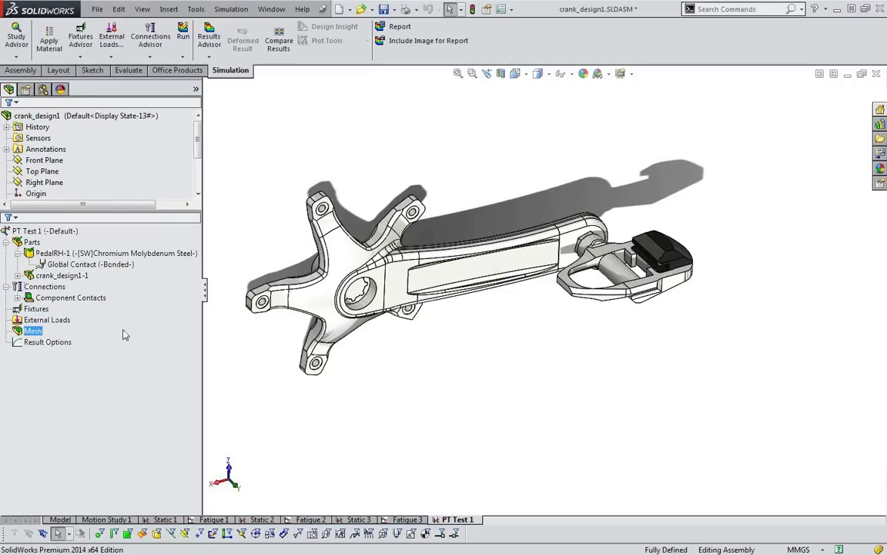
left_click(42, 308)
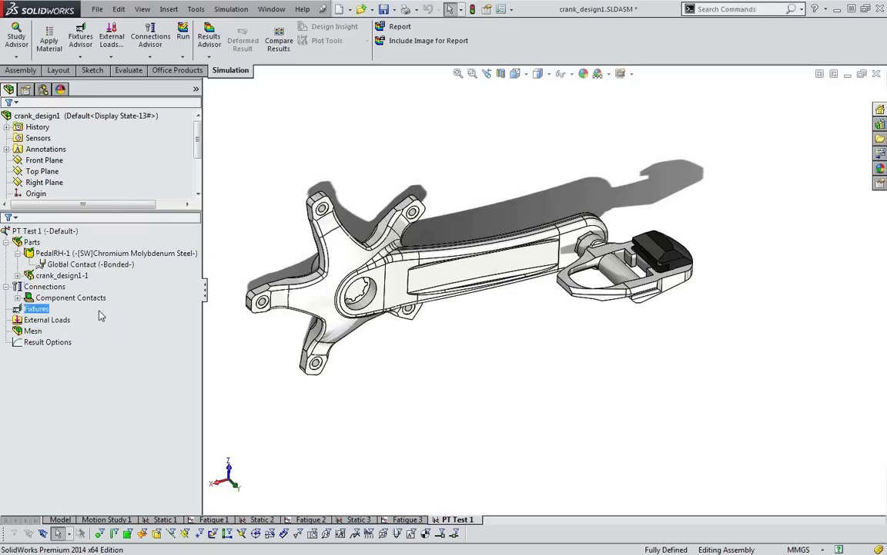
Start a Fixed Hinge fixture on the cylindrical face of the bolt hole in the crank spider's upper-left arm
right_click(38, 310)
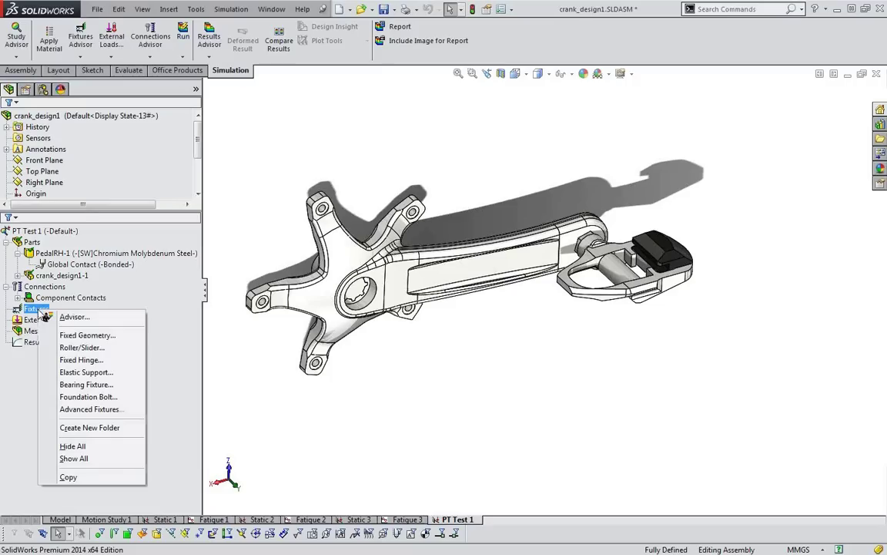
left_click(74, 337)
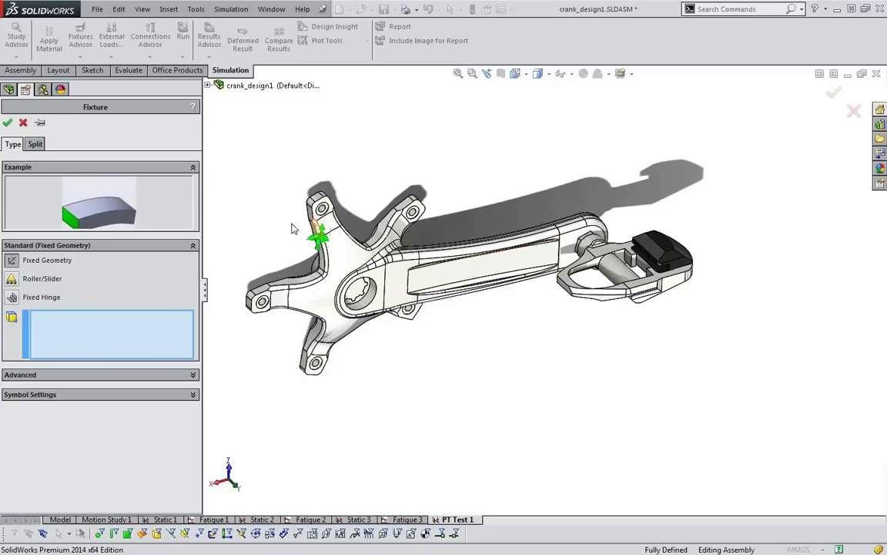
left_click(12, 298)
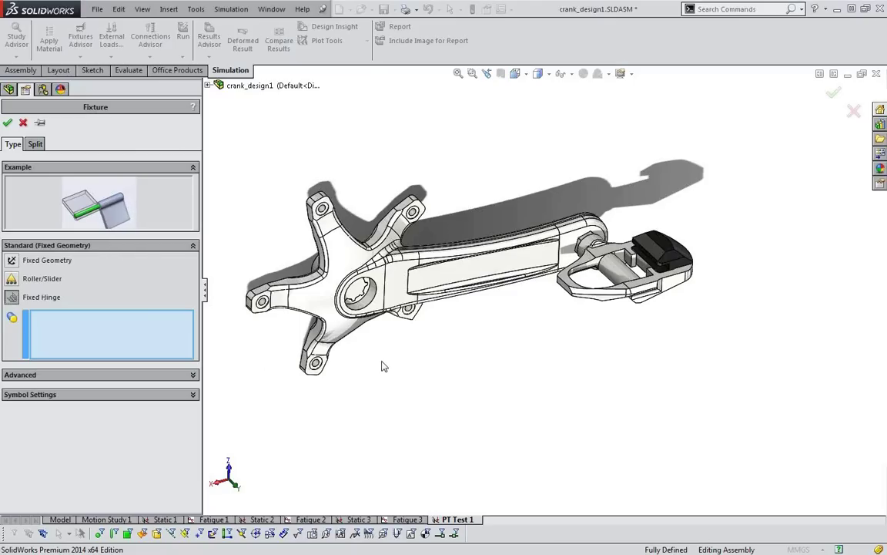
key("x")
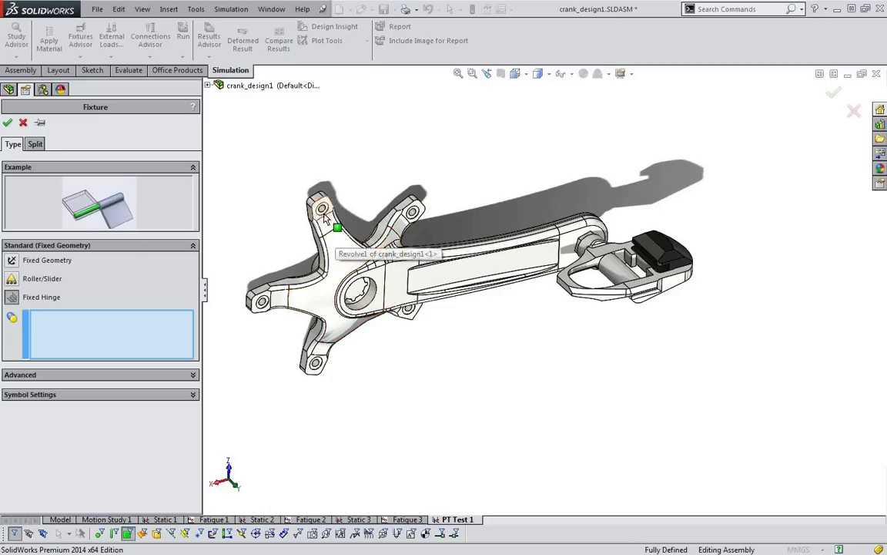
left_click(323, 213)
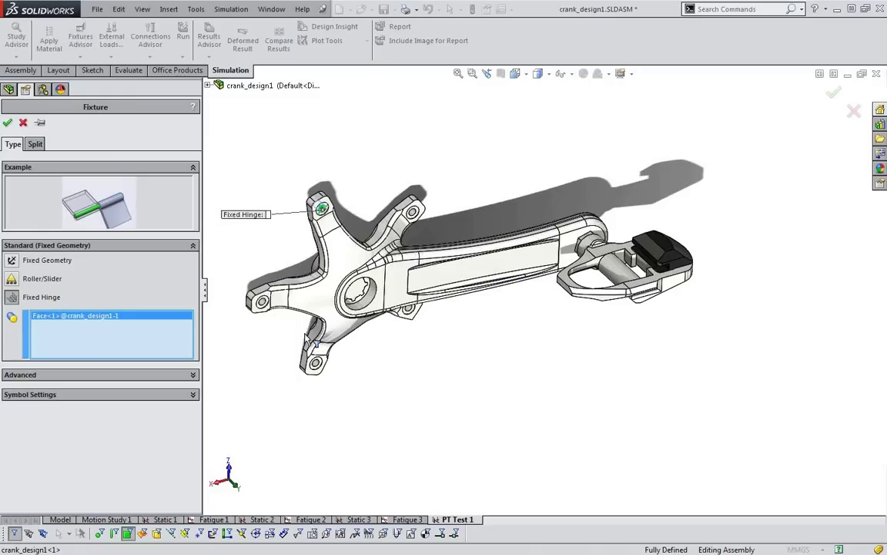
Add the cylindrical faces of the other four spider bolt holes to the Fixed Hinge fixture and apply it
key("g")
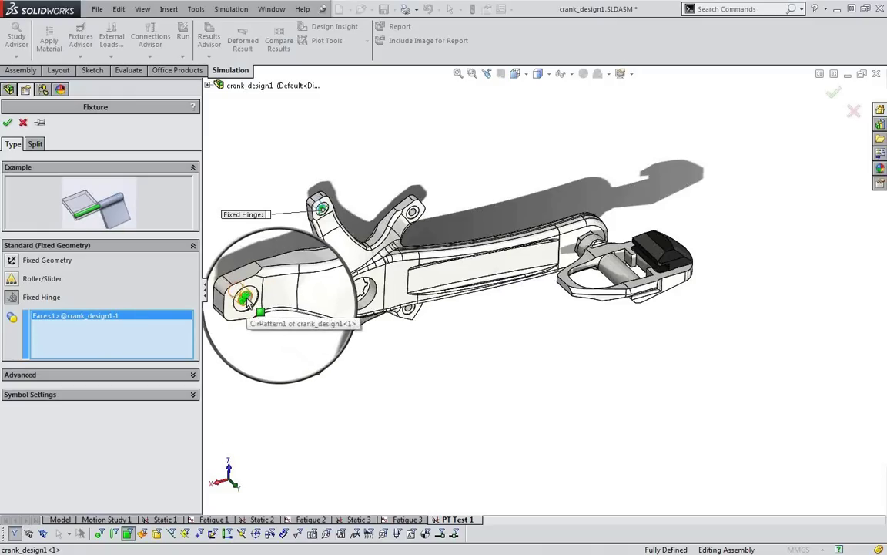
left_click(241, 298)
key("g")
left_click(344, 373)
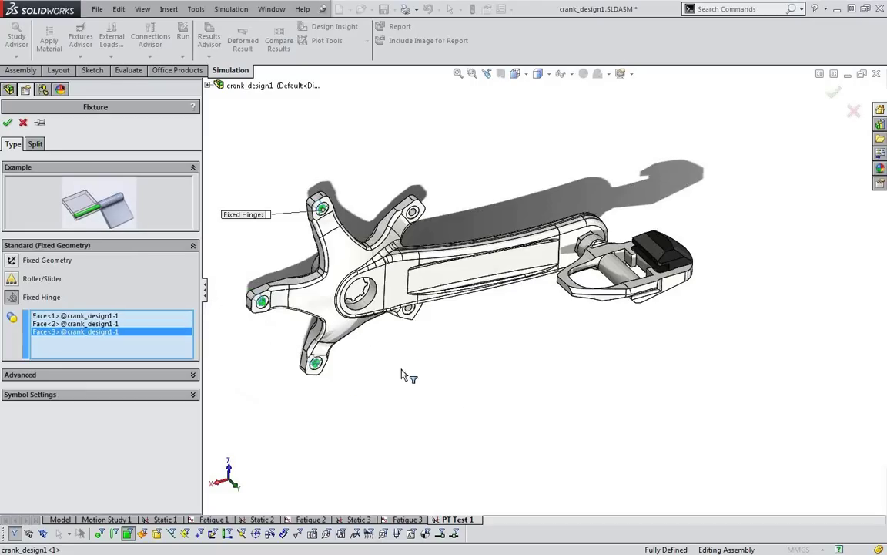
middle_click_drag(412, 362, 415, 357)
key("g")
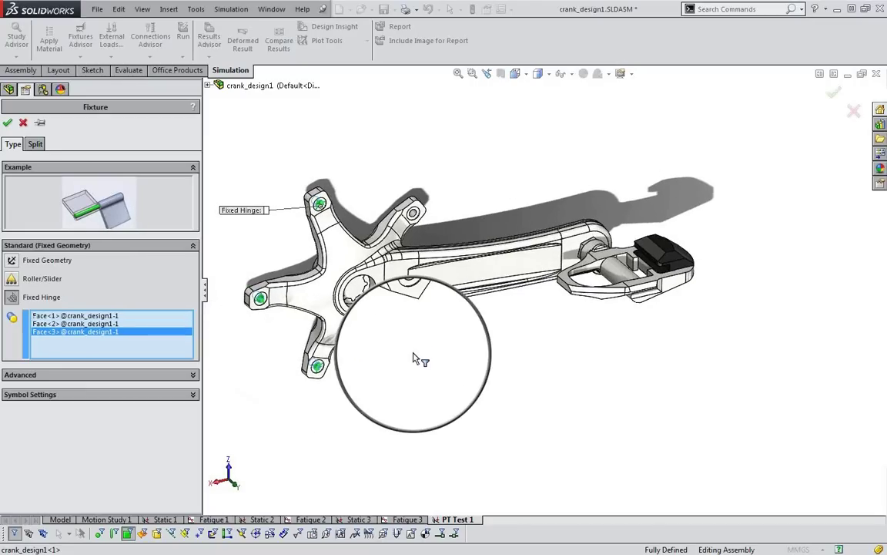
left_click(416, 291)
key("g")
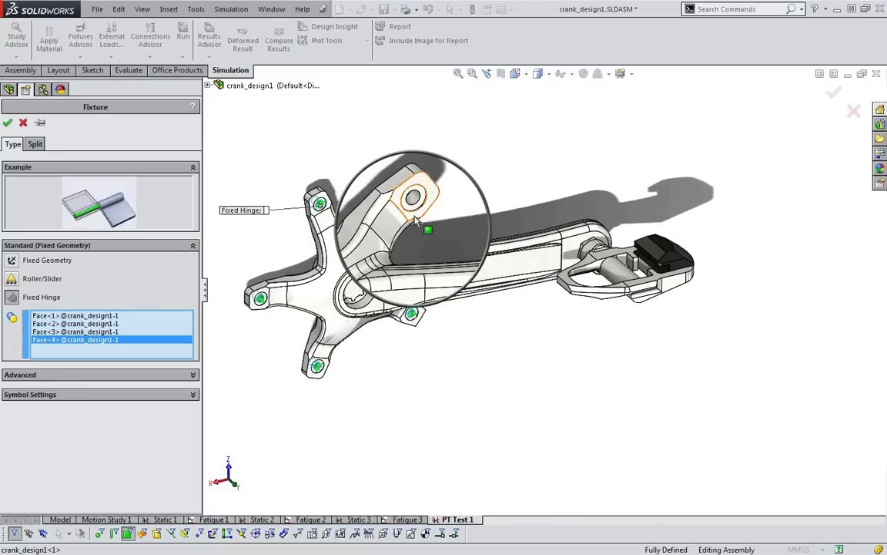
left_click(409, 197)
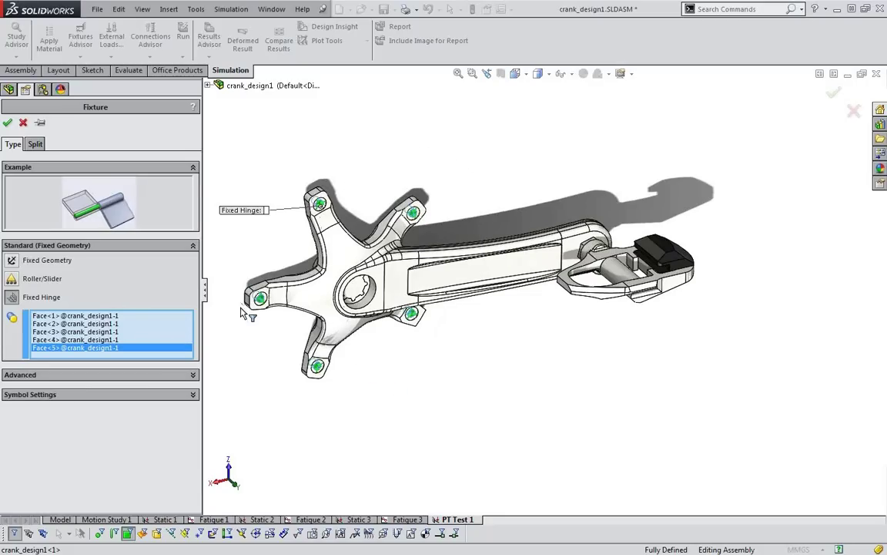
left_click(8, 124)
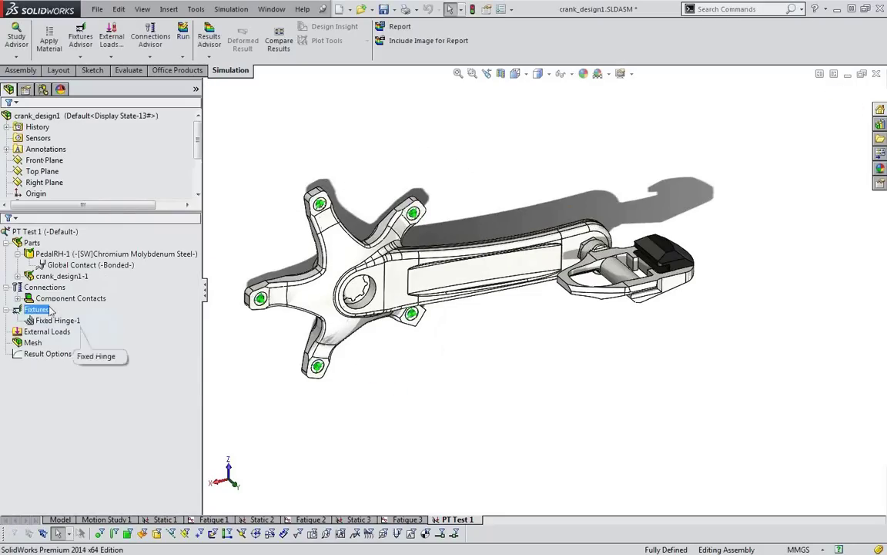
Start another fixture and review the advanced types Symmetry, Circular Symmetry and Use Reference Geometry
right_click(34, 310)
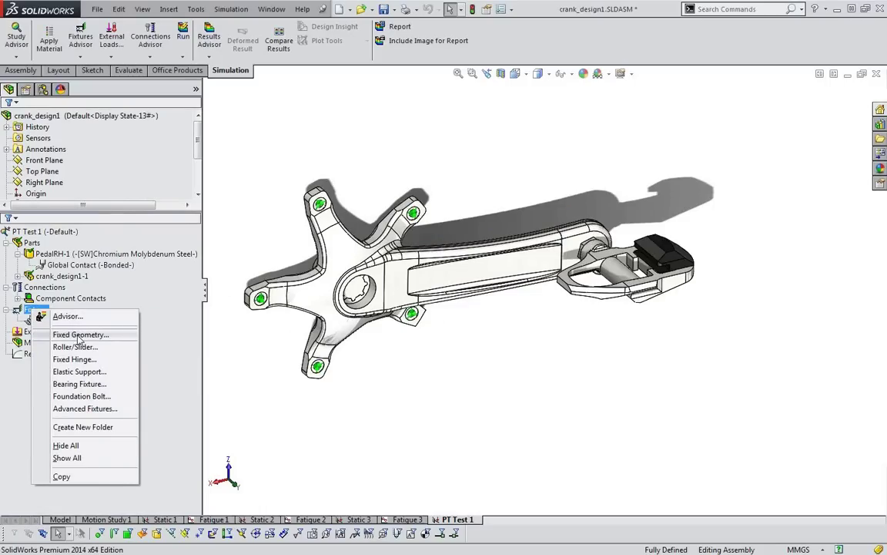
left_click(72, 336)
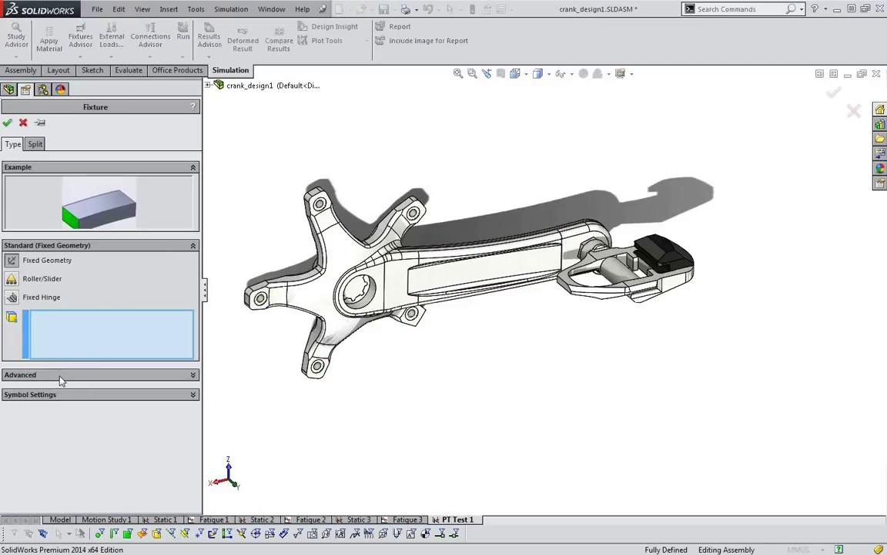
left_click(56, 376)
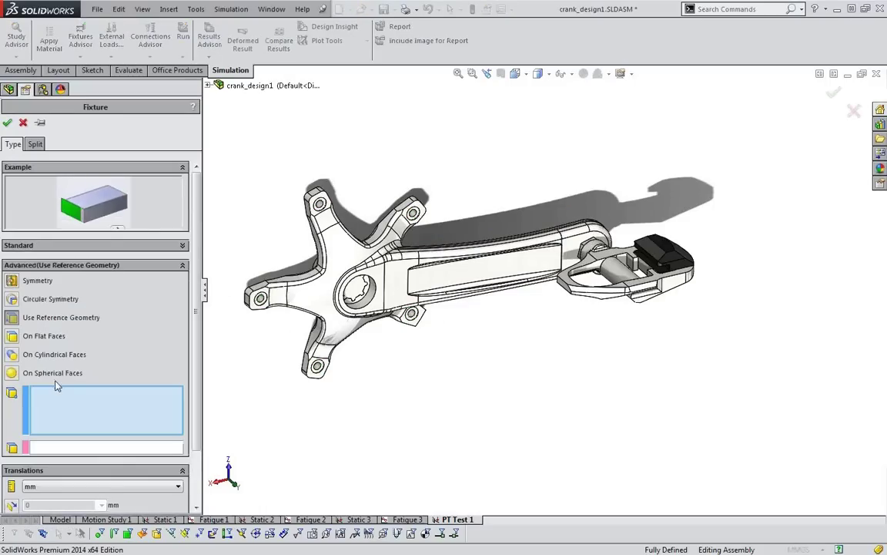
left_click(12, 282)
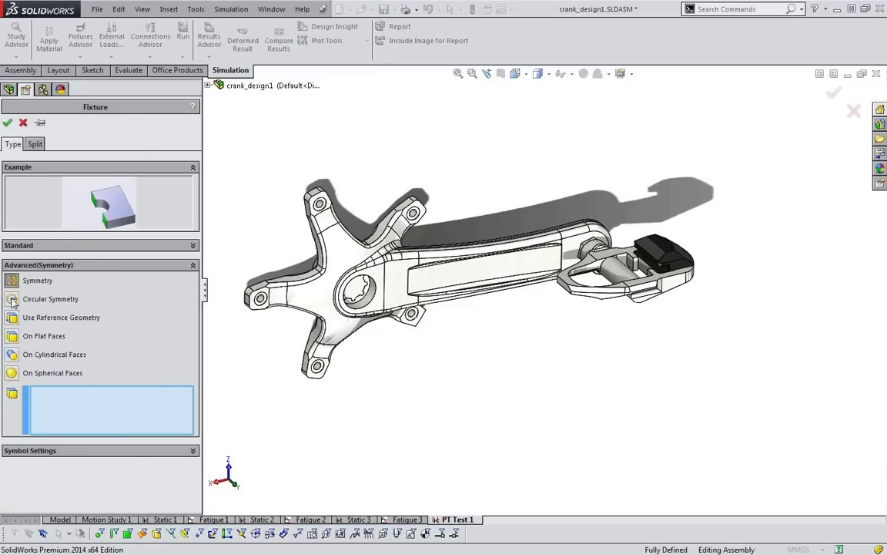
left_click(12, 299)
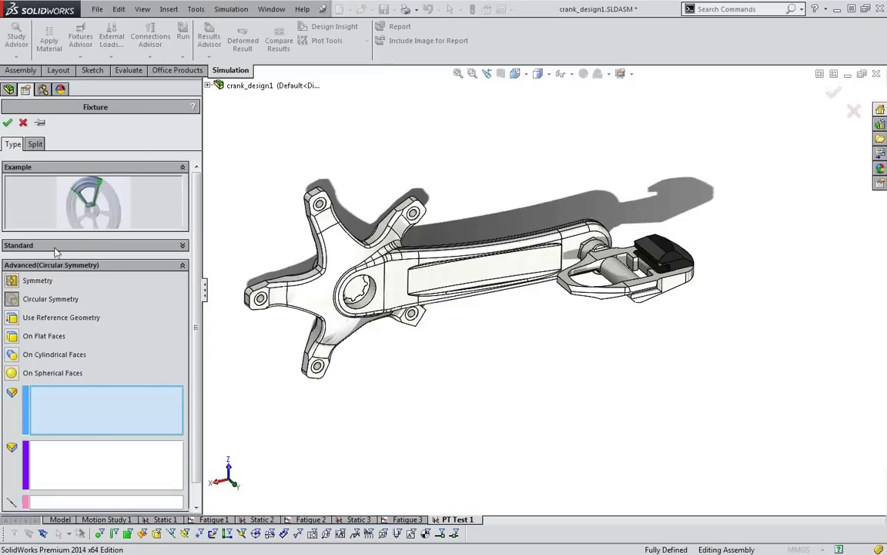
left_click(12, 320)
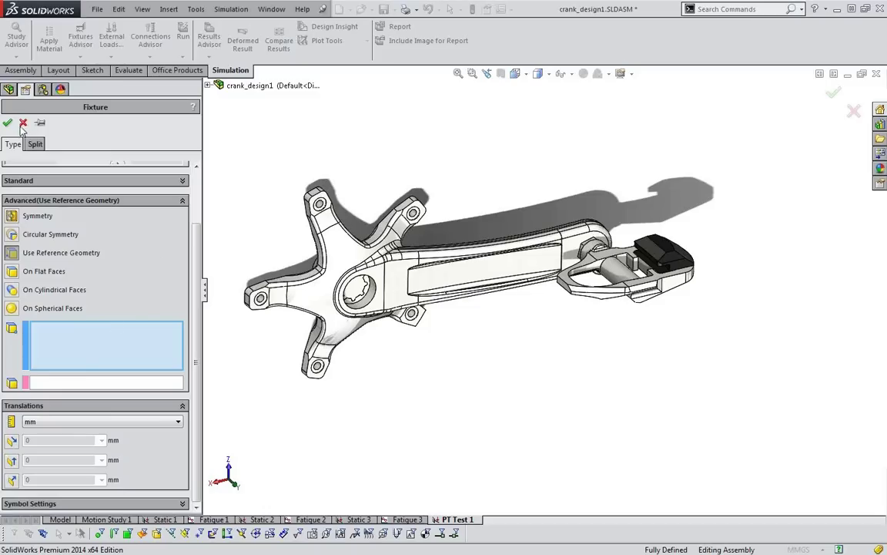
scroll(188, 268, "up", 2)
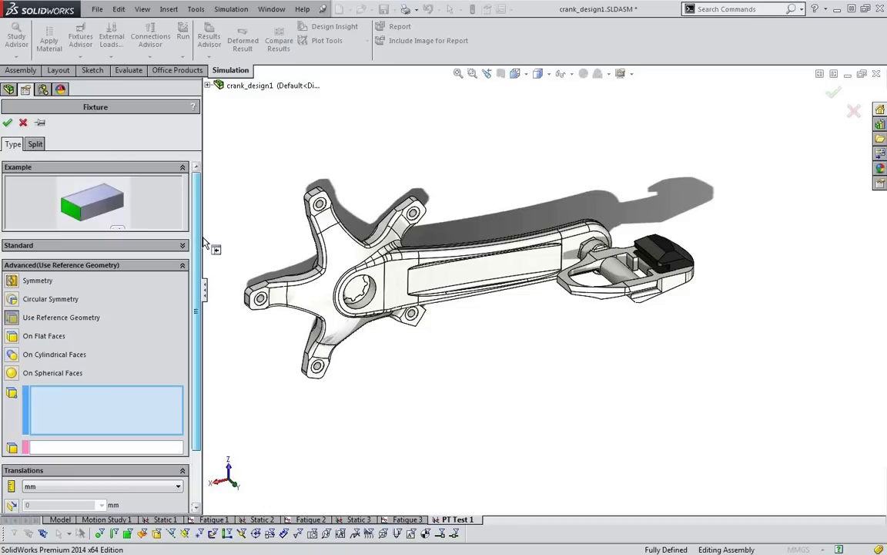
Apply a standard Fixed Hinge fixture to the cylindrical face of the boss behind the crank spider
left_click(120, 246)
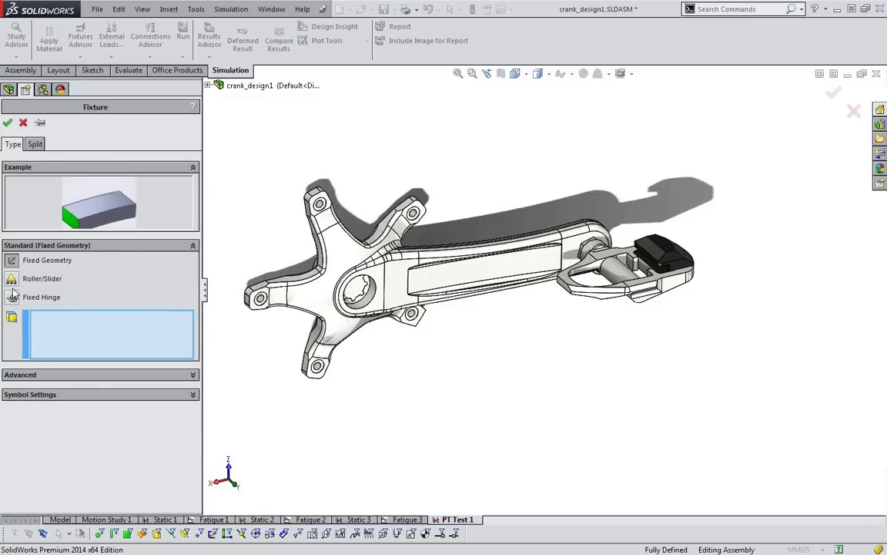
middle_click_drag(307, 326, 319, 289)
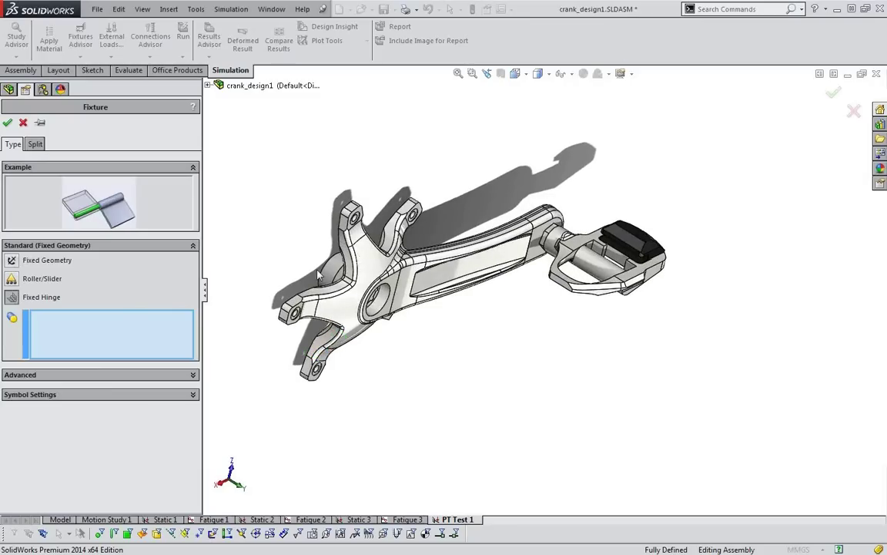
left_click(333, 265)
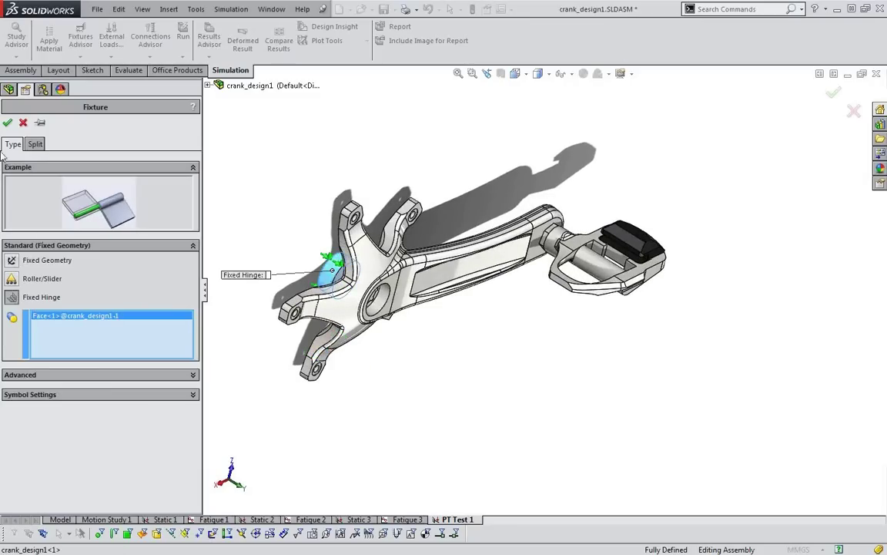
left_click(7, 122)
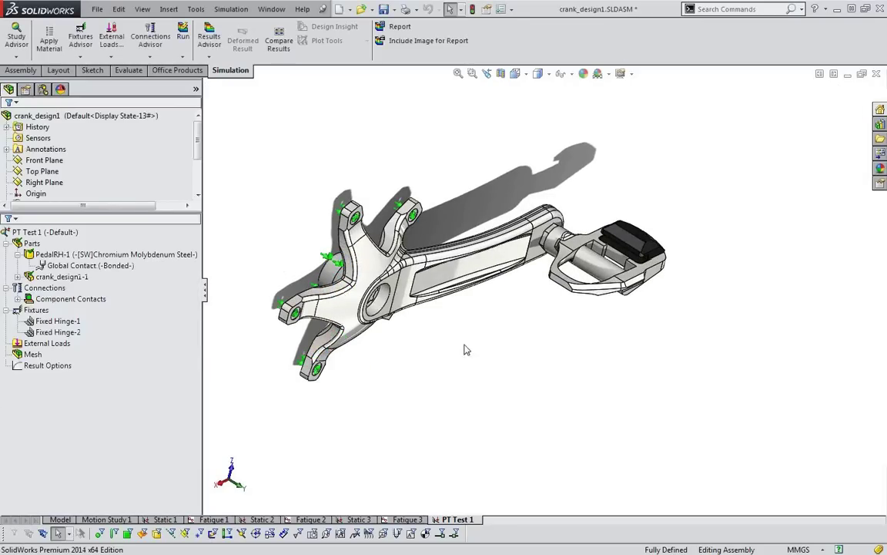
middle_click_drag(461, 343, 483, 379)
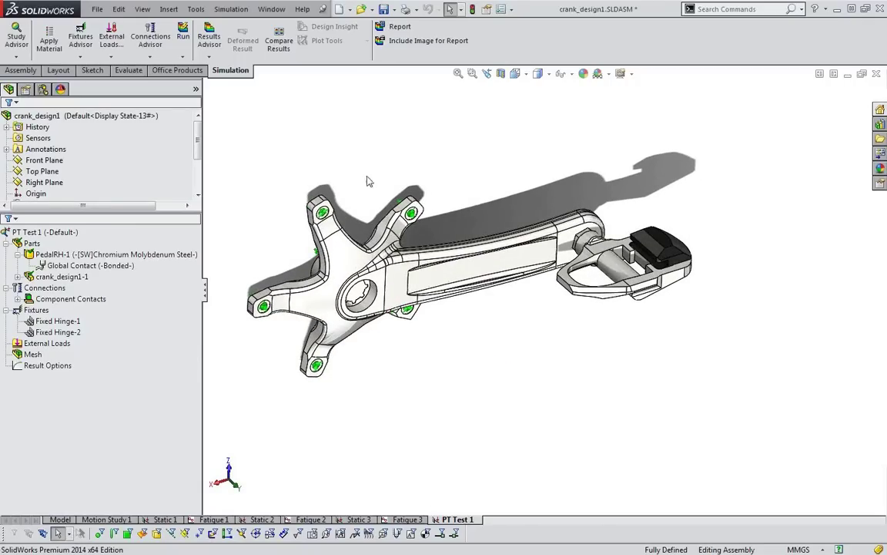
left_click(270, 302)
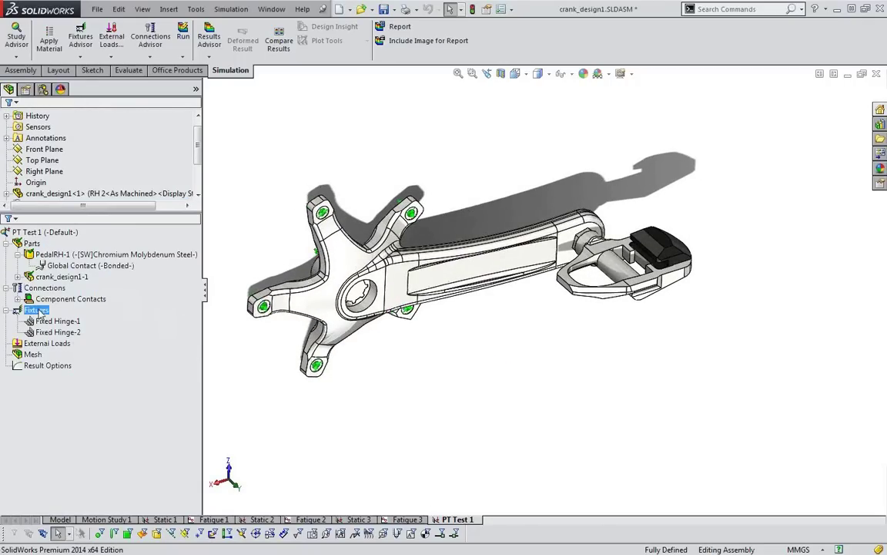
left_click(53, 366)
key("Up")
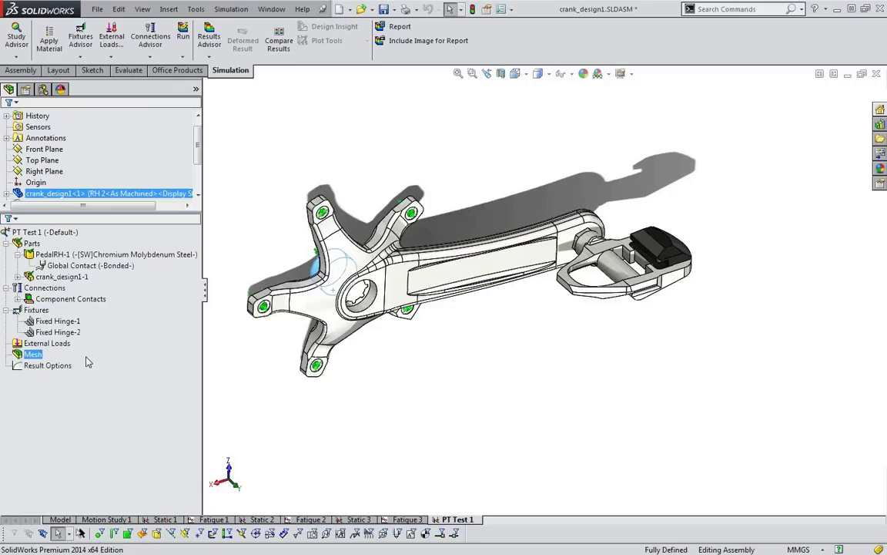
left_click(43, 344)
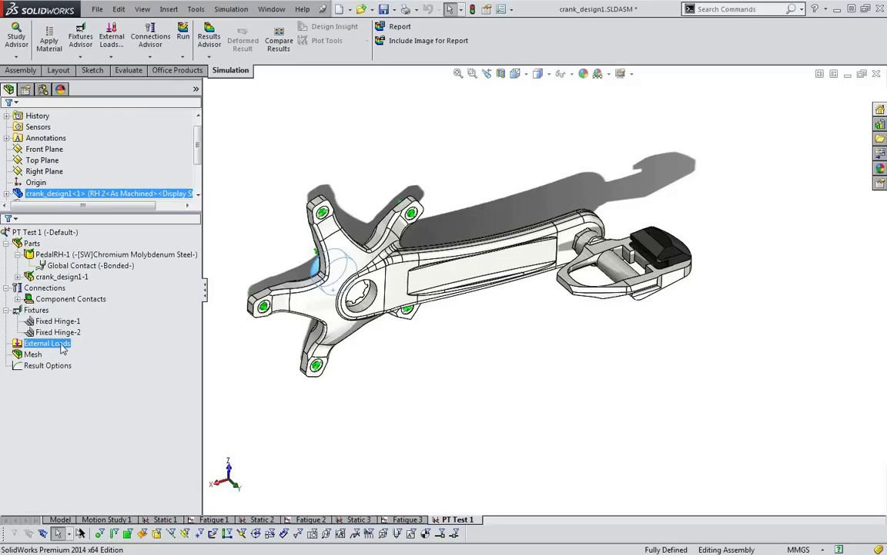
left_click(61, 351)
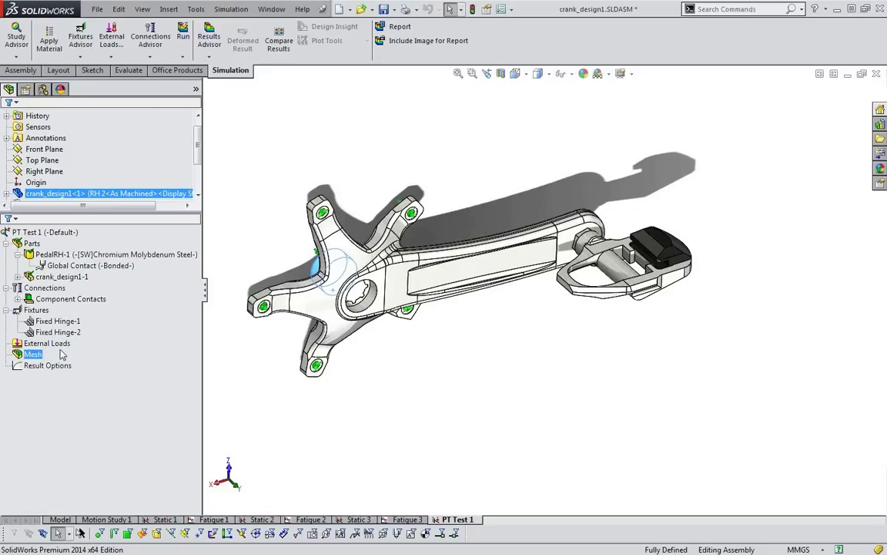
right_click(50, 343)
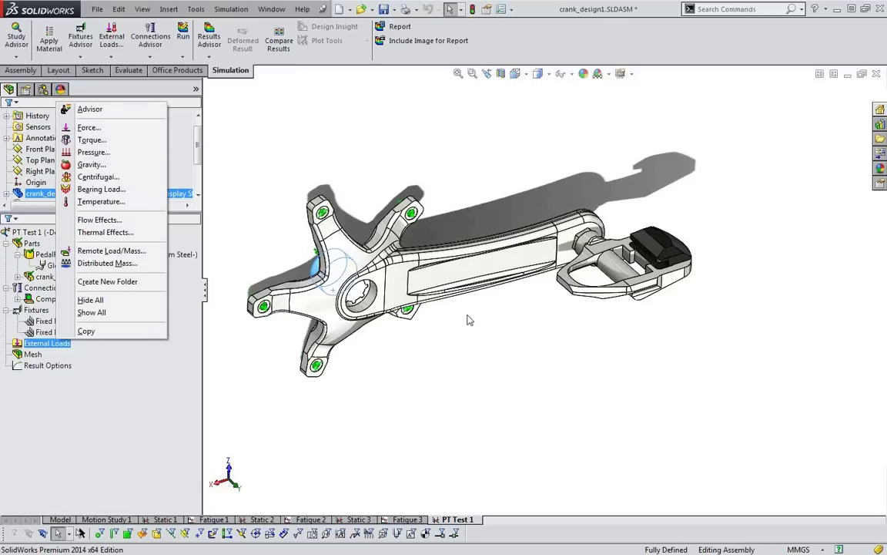
left_click(424, 286)
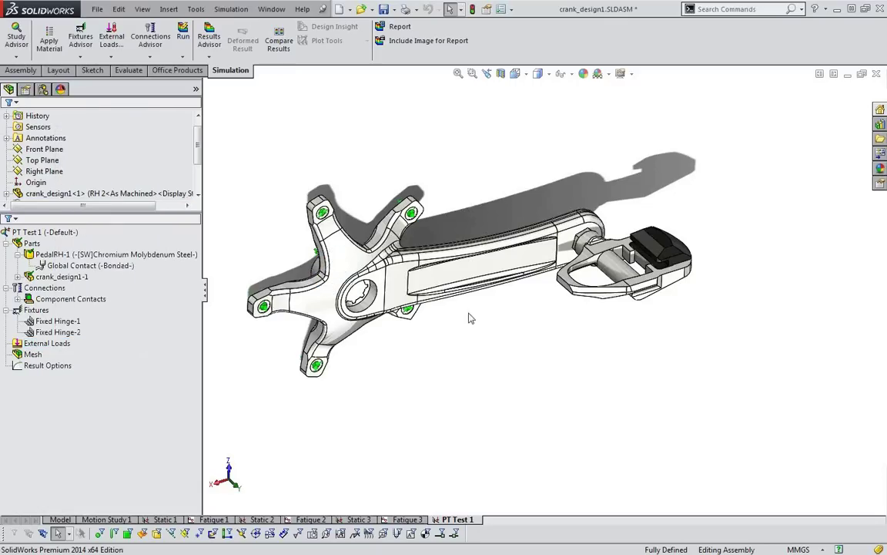
Start a force load acting normal to the two flat upper faces of the pedal
left_click(481, 355)
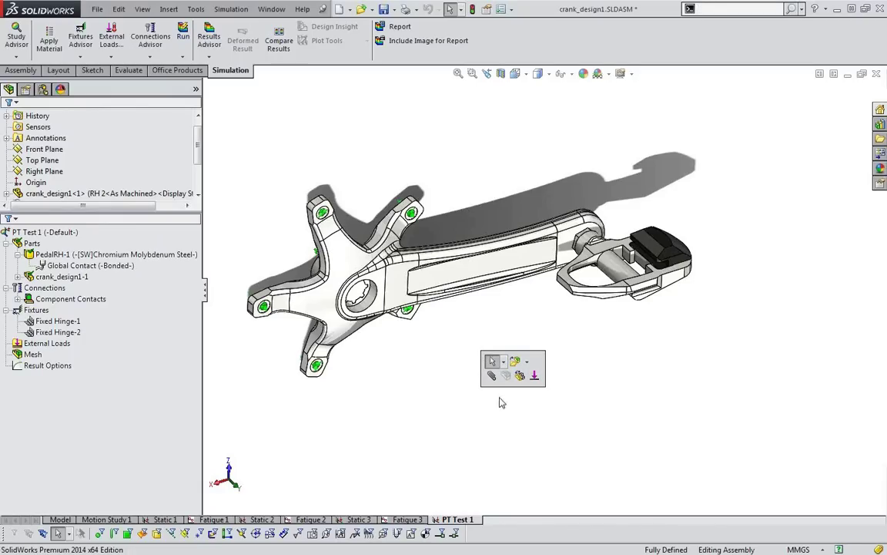
left_click(536, 376)
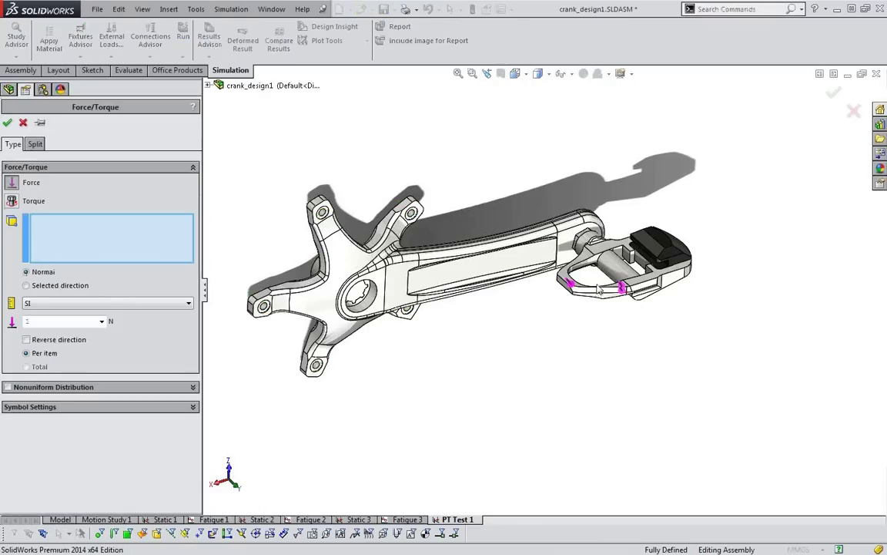
left_click(648, 264)
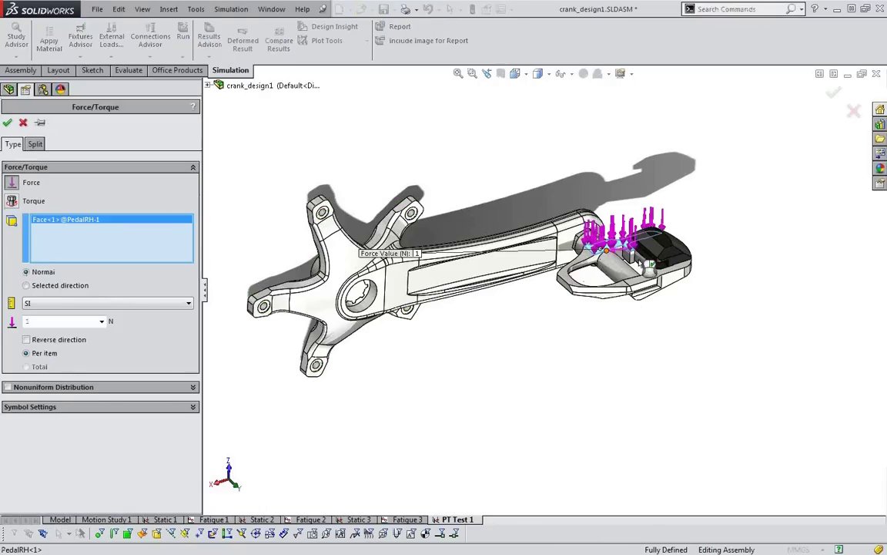
left_click(668, 290)
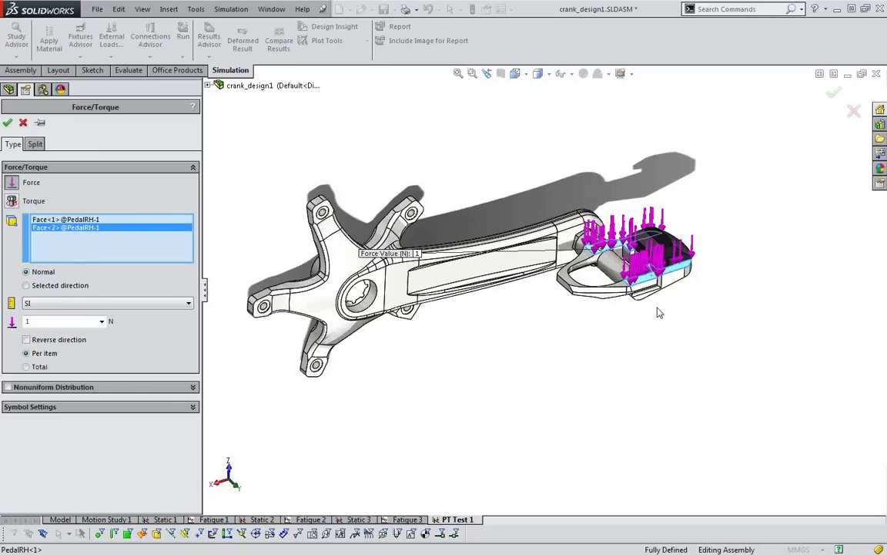
left_click(28, 285)
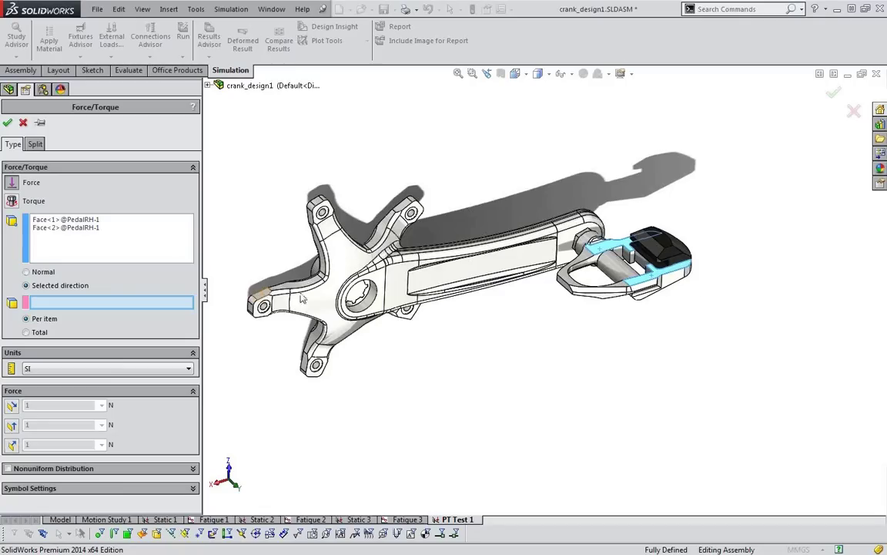
left_click(27, 272)
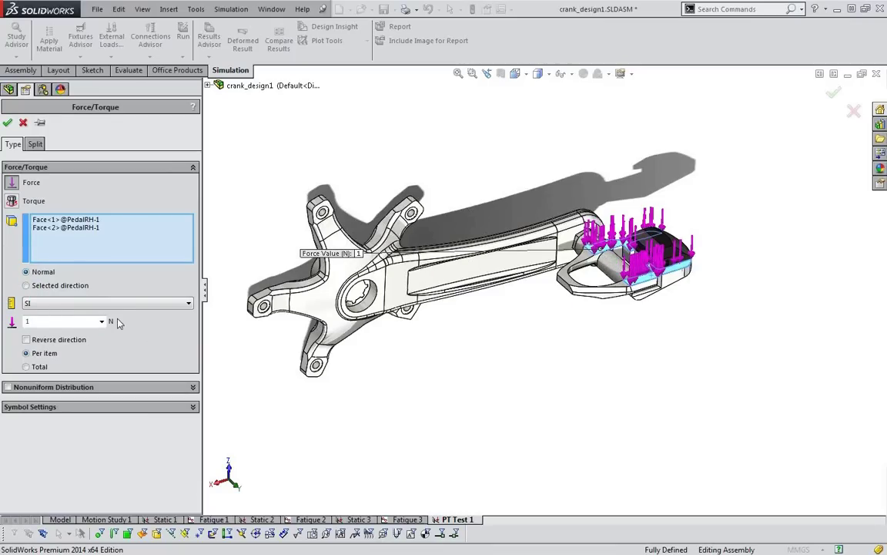
Set the pedal force to a total of 300 lbf in English (IPS) units and apply the load
left_click(87, 304)
left_click(86, 308)
left_click(156, 310)
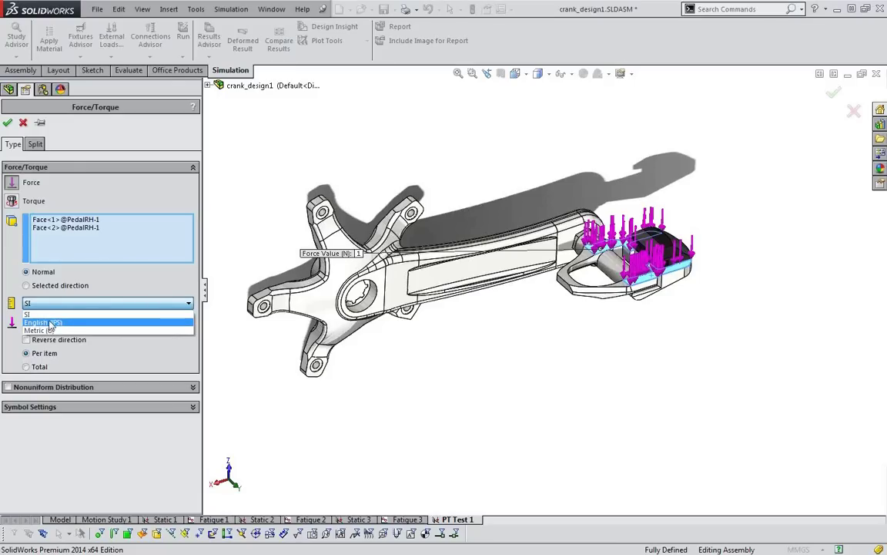
left_click(50, 325)
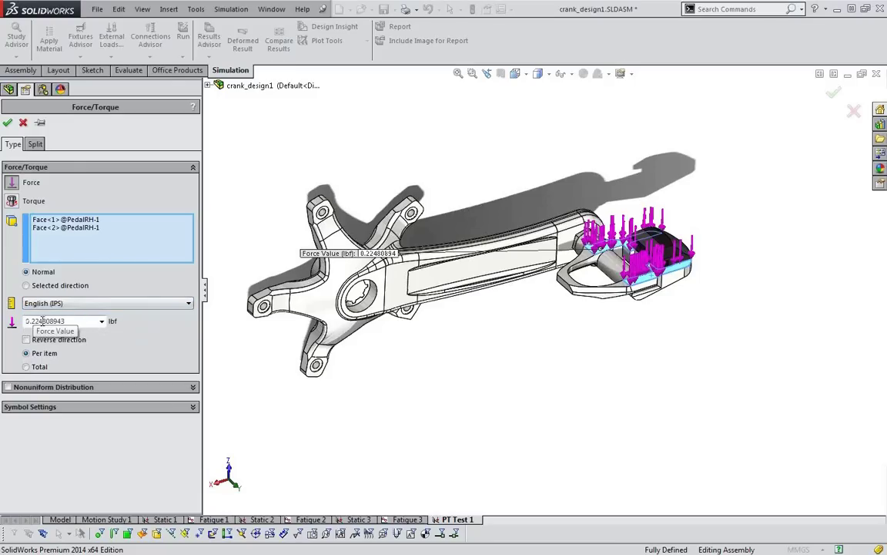
double_click(75, 321)
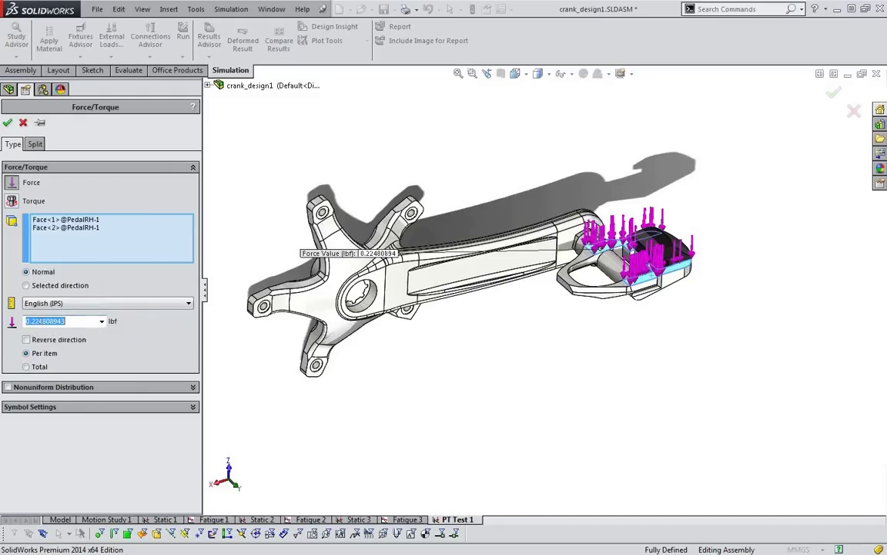
type("300")
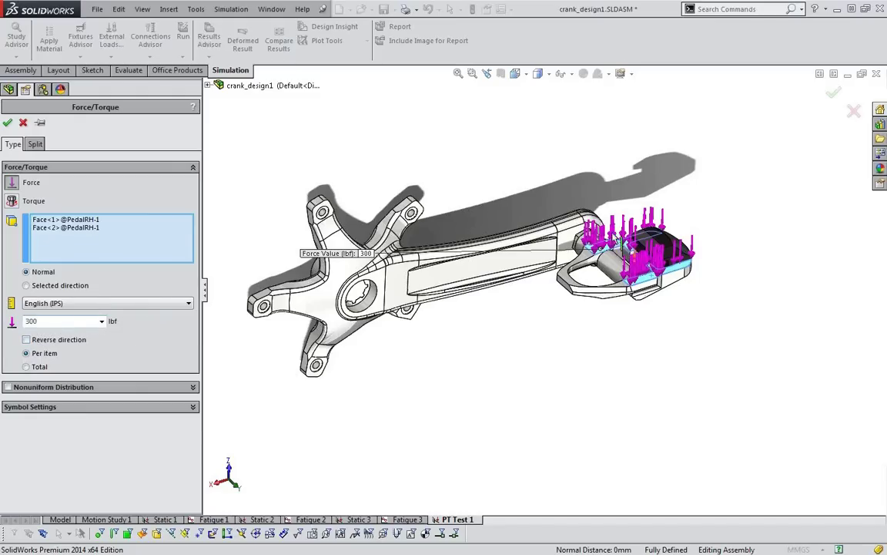
left_click(26, 367)
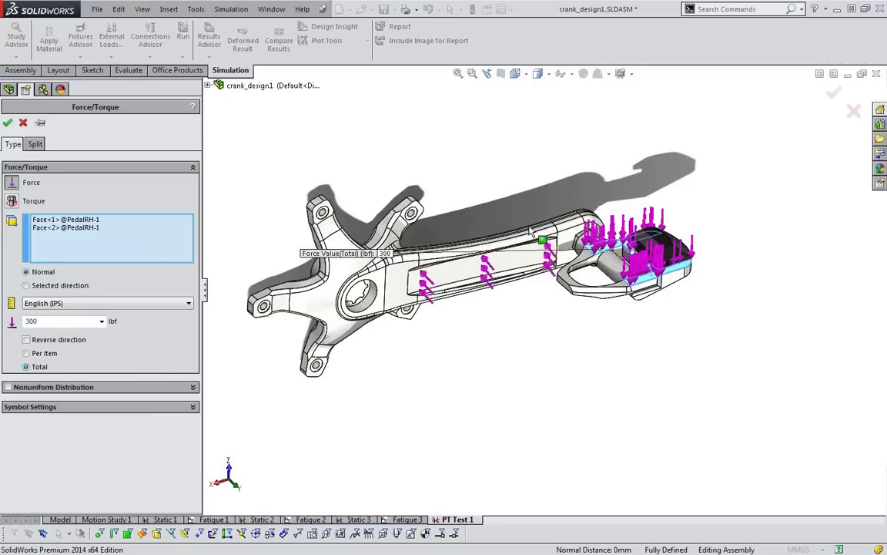
left_click(610, 249)
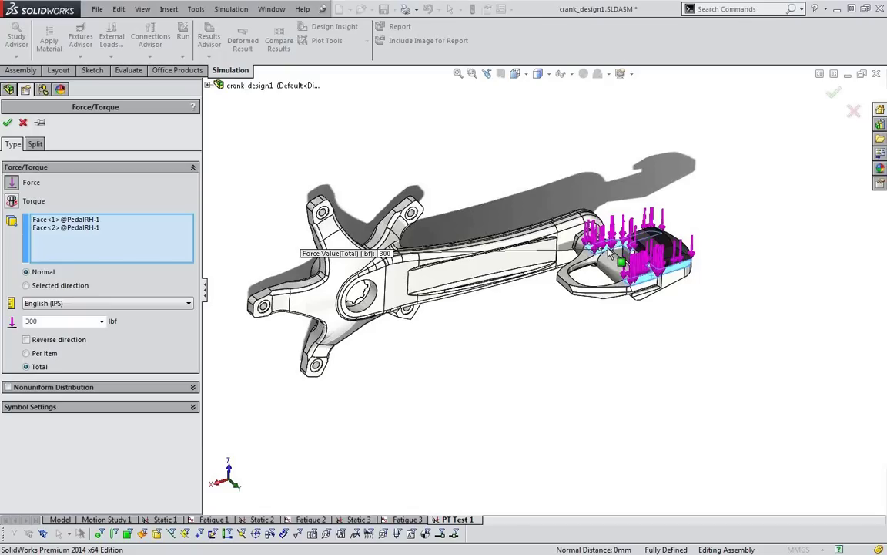
left_click(8, 124)
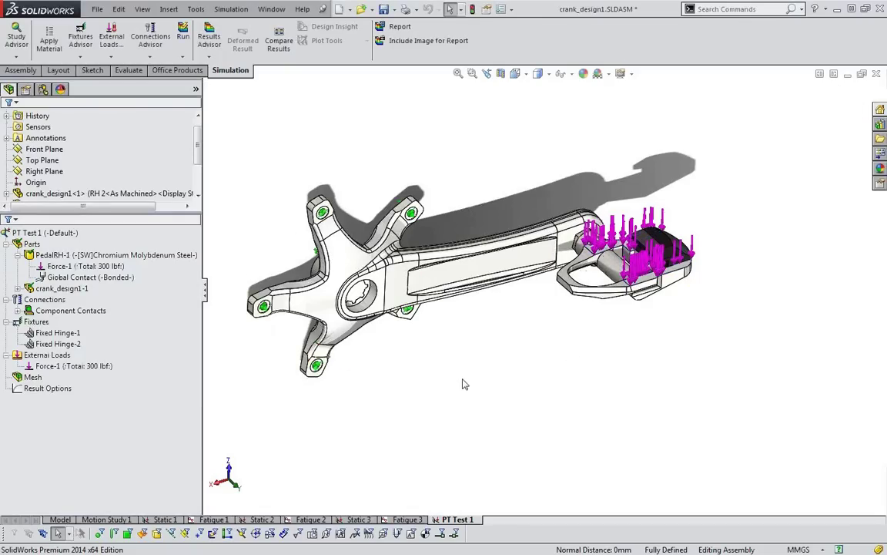
middle_click_drag(460, 353, 476, 369)
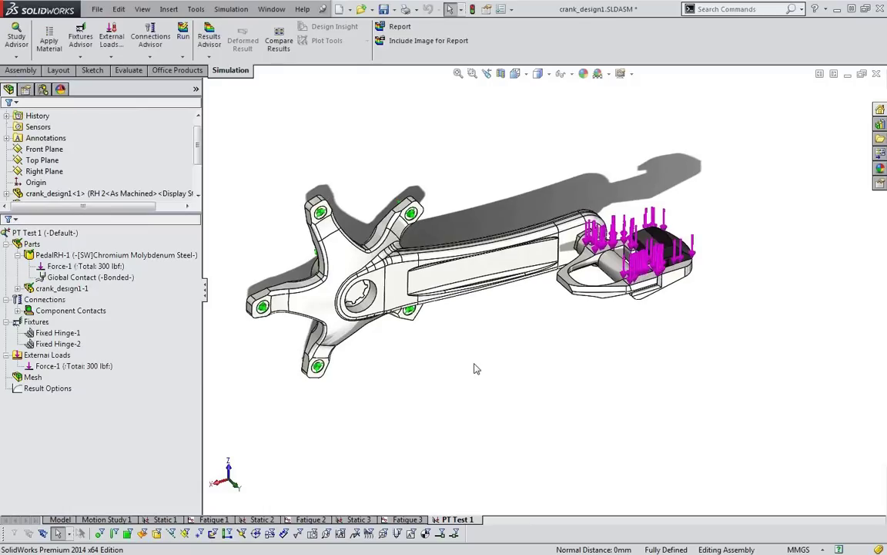
left_click(32, 243)
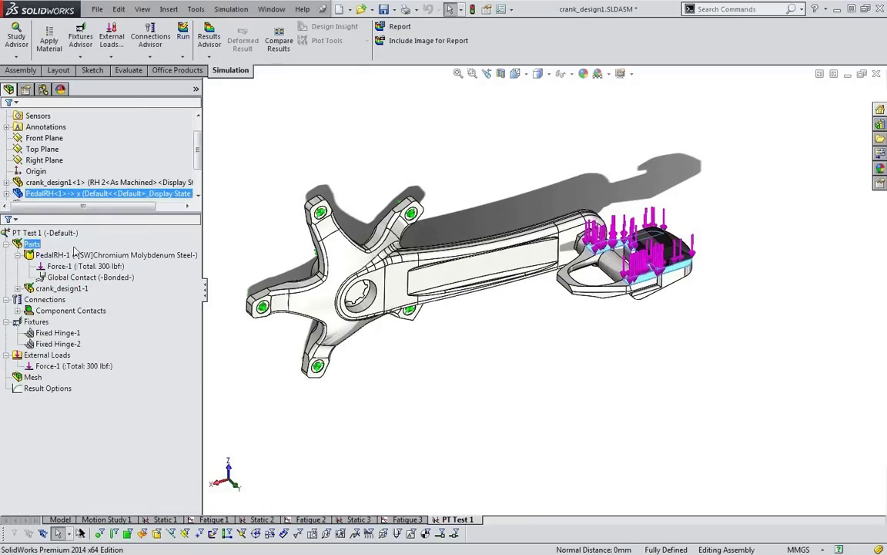
left_click(54, 323)
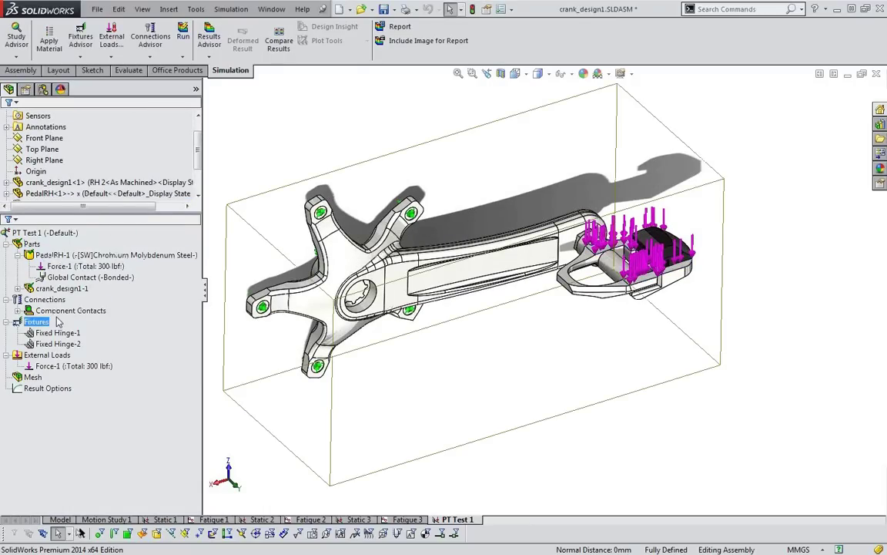
left_click(47, 355)
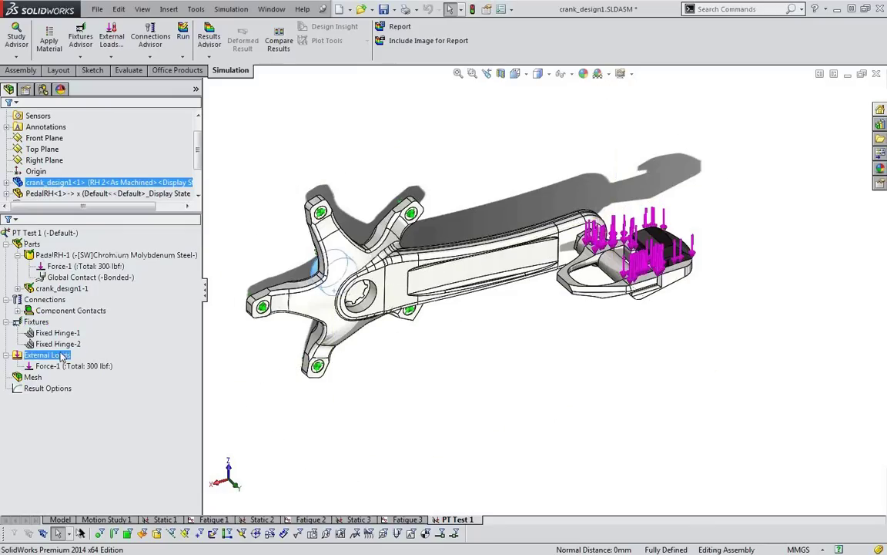
Start creating the study's mesh, enable its mesh parameters and choose the curvature-based mesh type
left_click(32, 378)
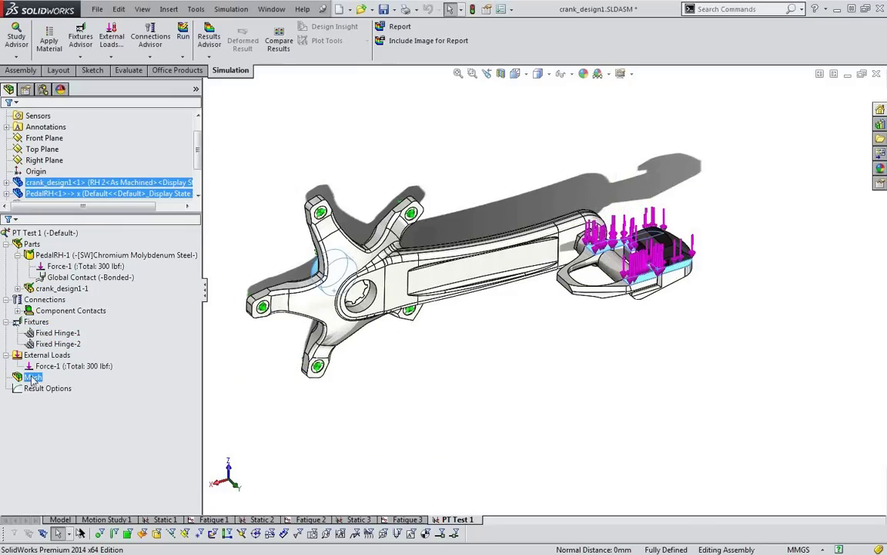
right_click(32, 378)
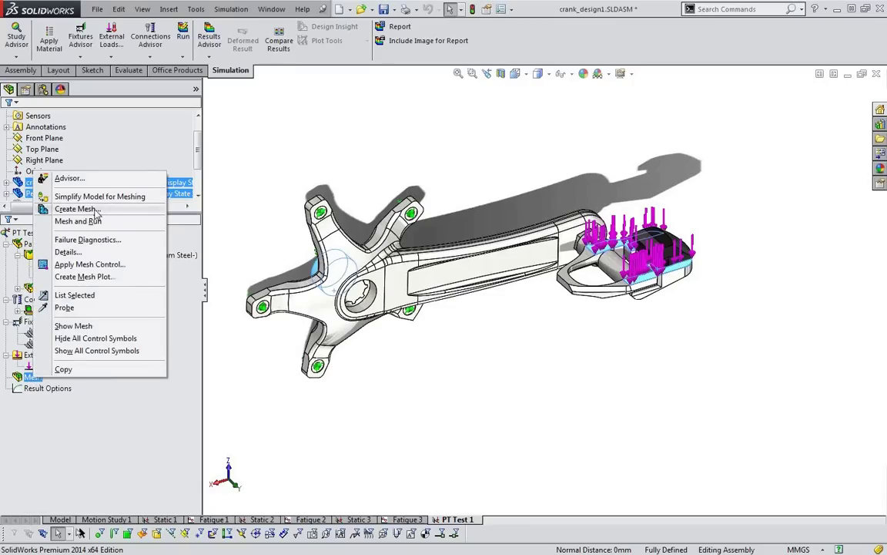
left_click(75, 209)
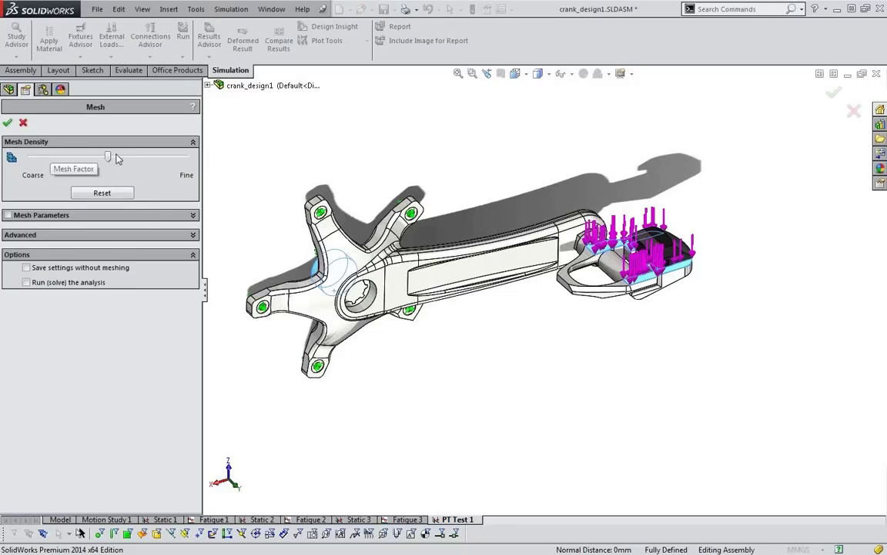
left_click_drag(109, 158, 165, 163)
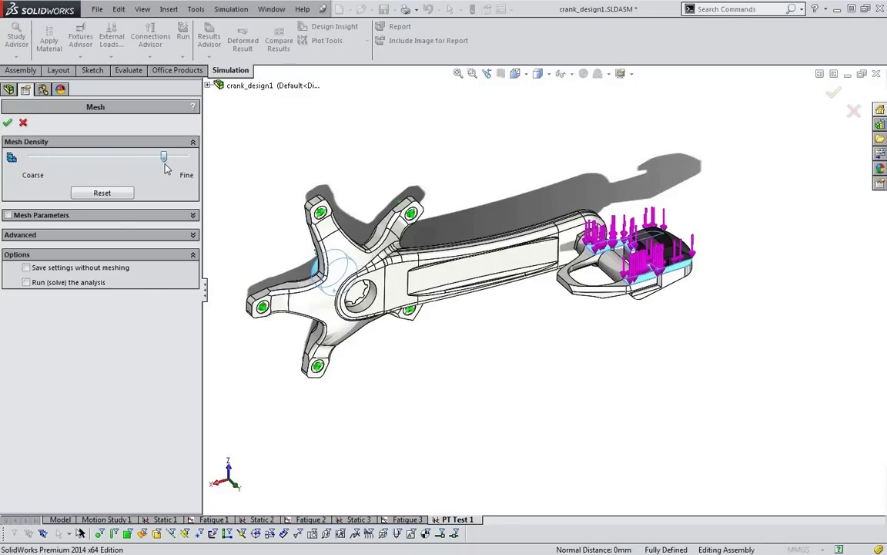
left_click(7, 215)
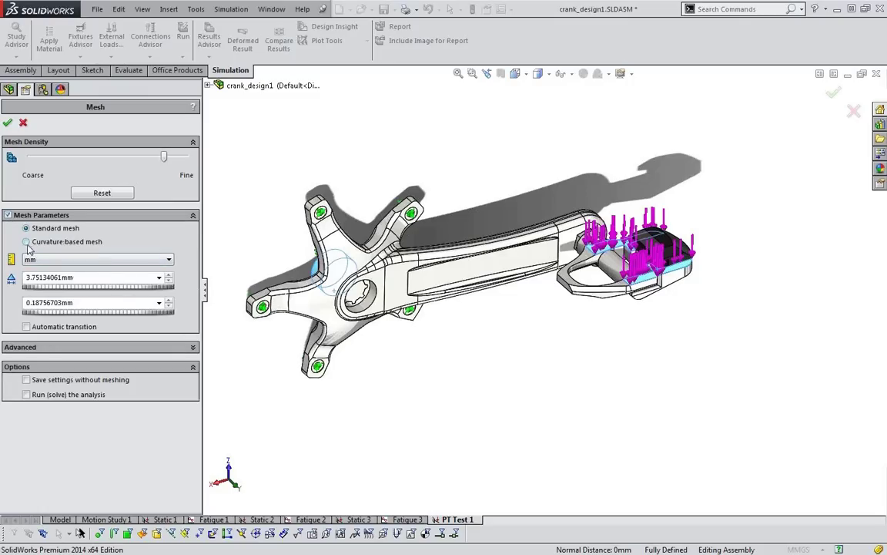
left_click(26, 242)
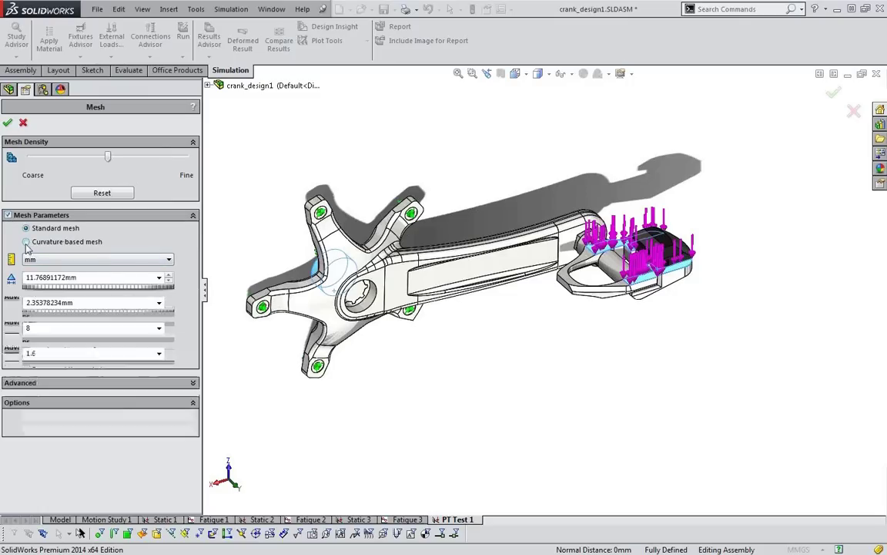
Set the maximum element size to 9 mm and generate the mesh
double_click(51, 276)
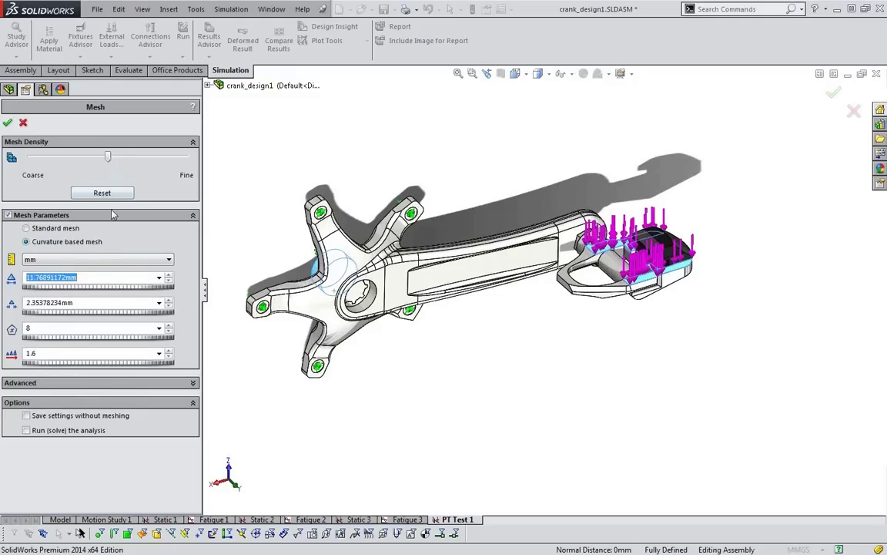
type("9")
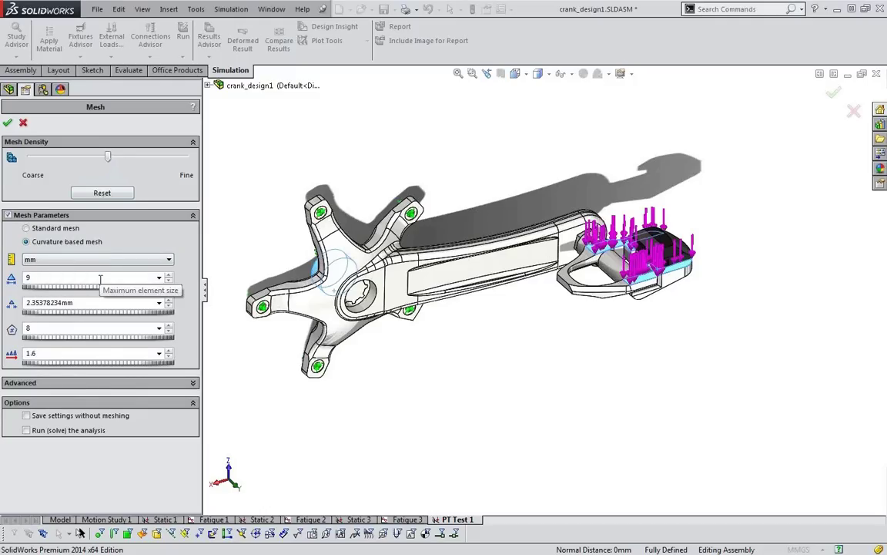
key("Return")
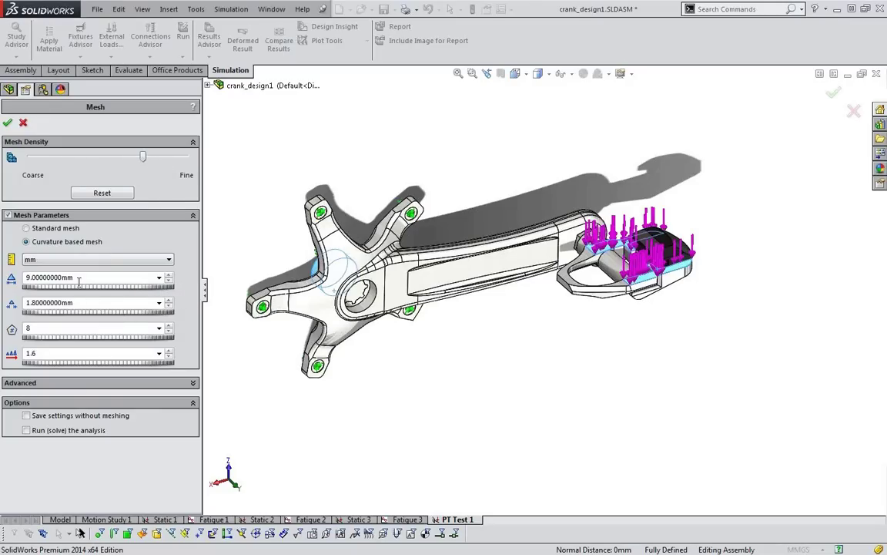
left_click(8, 124)
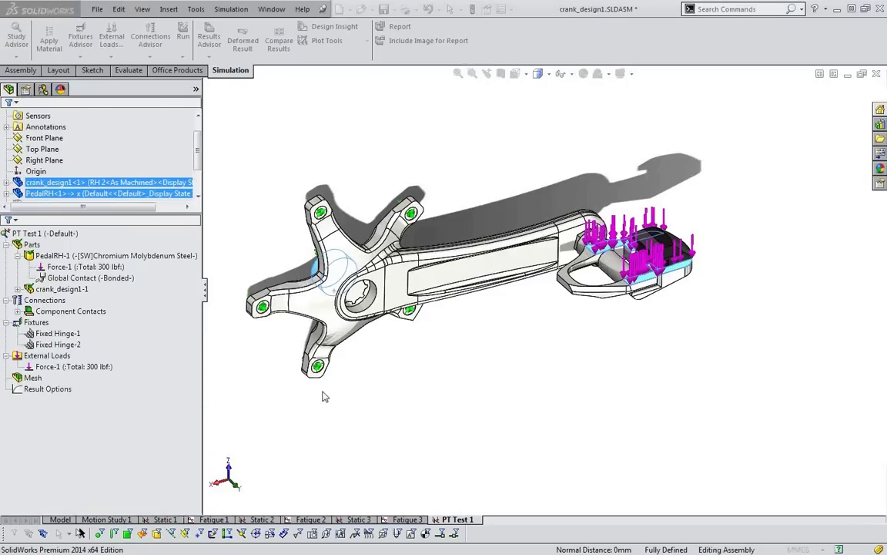
left_click(32, 378)
key("alt+Tab")
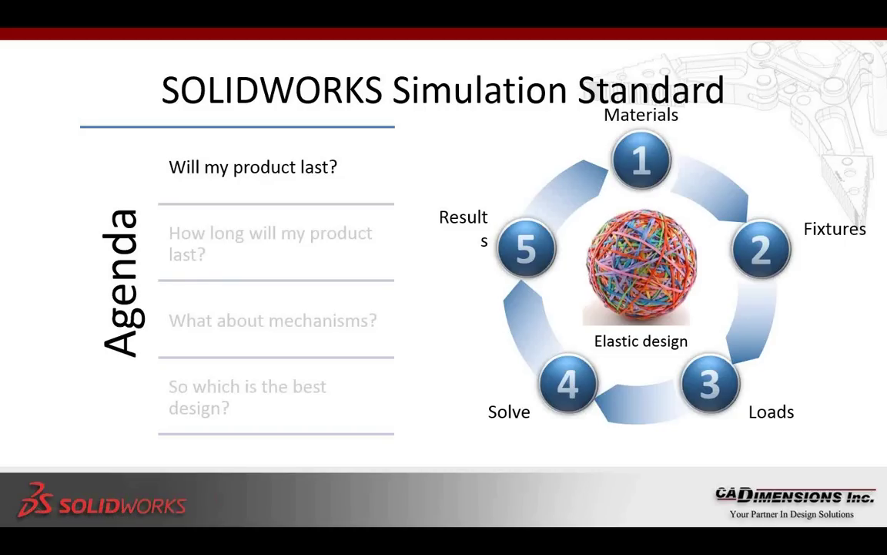
key("alt+Tab")
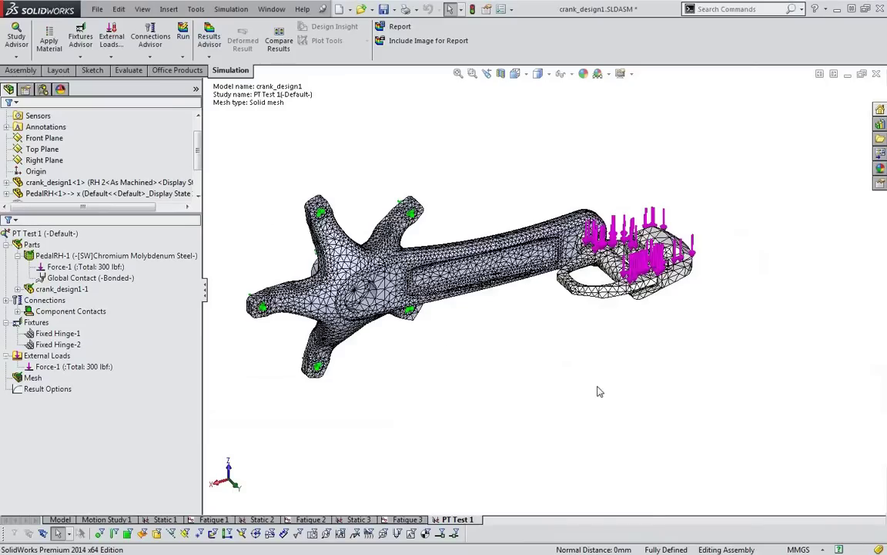
Hide the symbols of both Fixed Hinge fixtures and the 300 lbf force on the meshed model
middle_click_drag(600, 391, 389, 184)
left_click(609, 261)
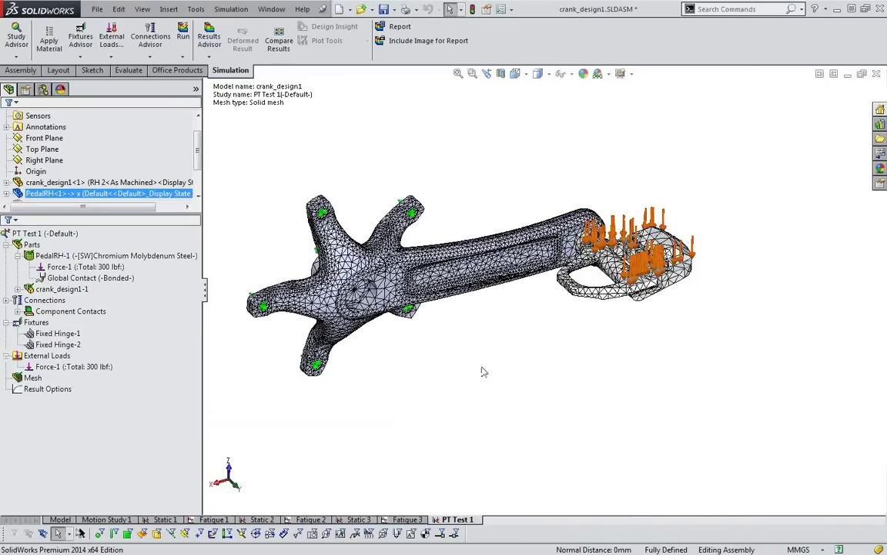
left_click(106, 314)
left_click(36, 322)
left_click(82, 310)
left_click(58, 333, "ctrl")
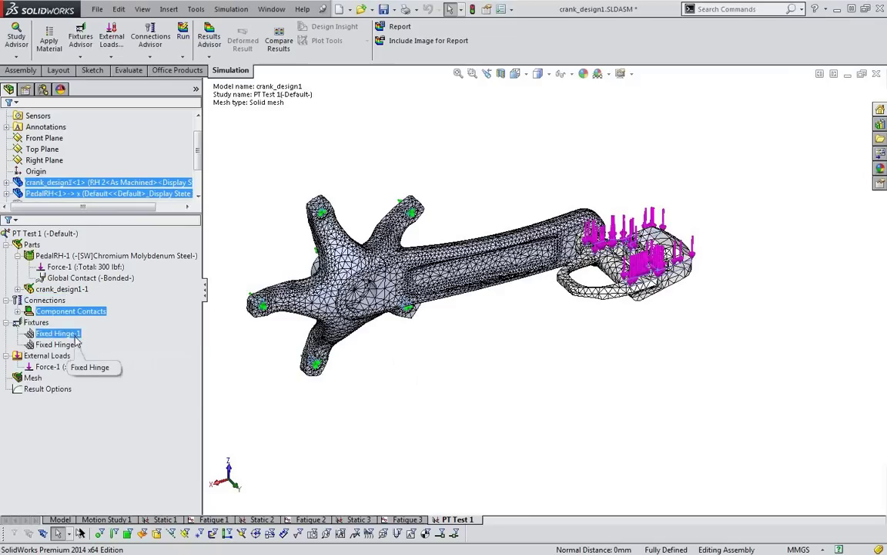
left_click(58, 345, "ctrl")
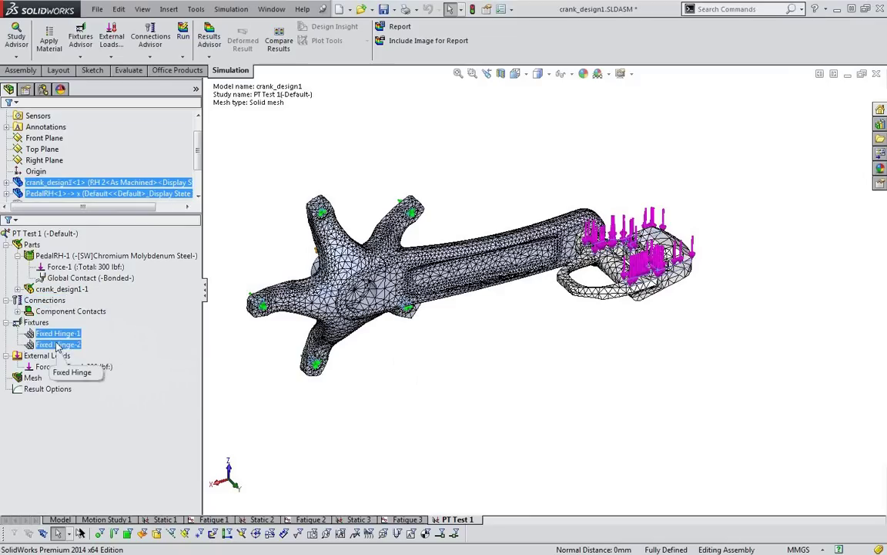
left_click(60, 367, "ctrl")
right_click(60, 370)
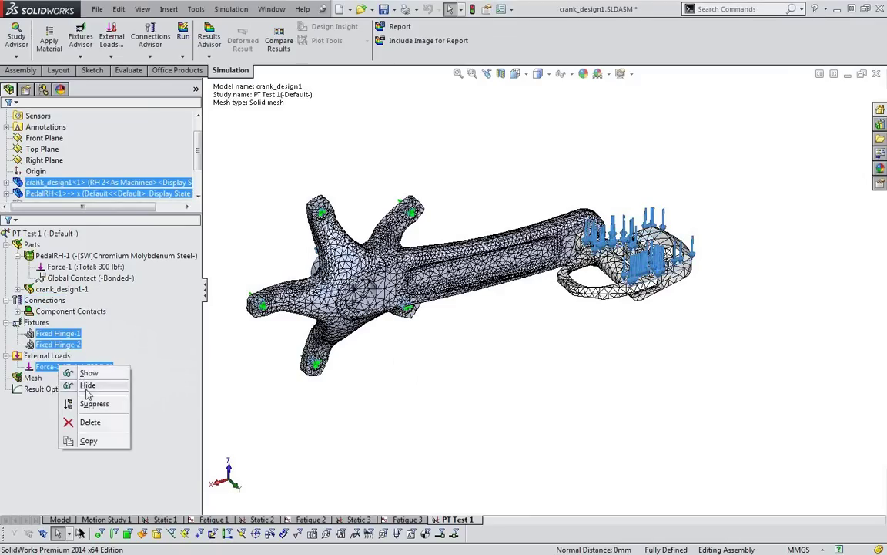
left_click(87, 386)
middle_click_drag(507, 380, 503, 339)
left_click(31, 378, "ctrl")
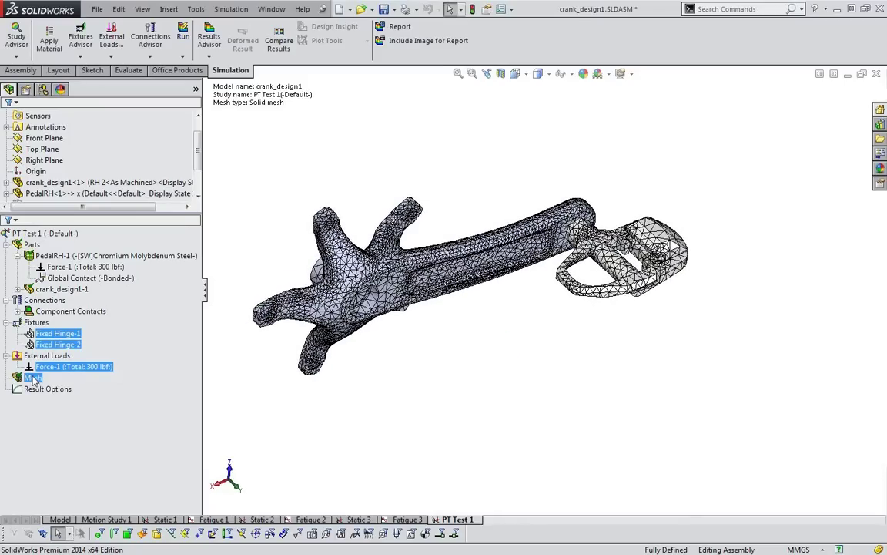
left_click(33, 379)
right_click(32, 378)
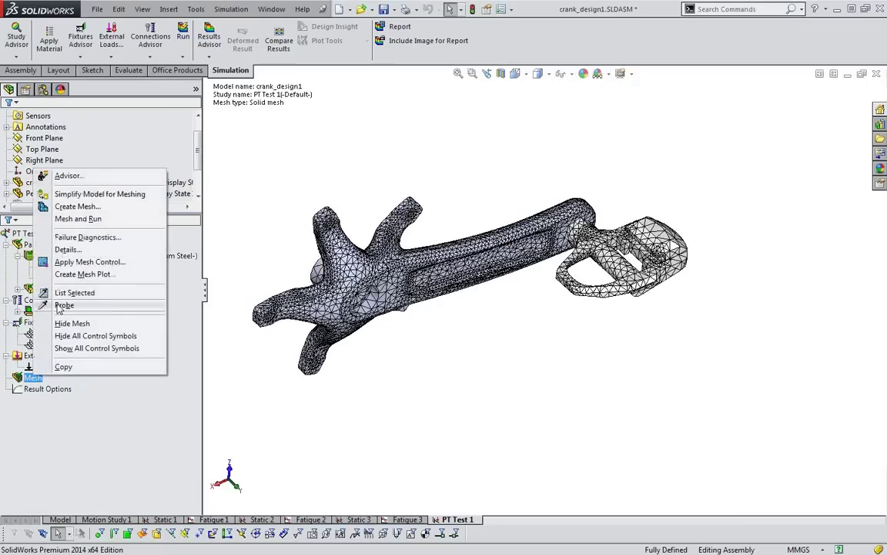
left_click(85, 262)
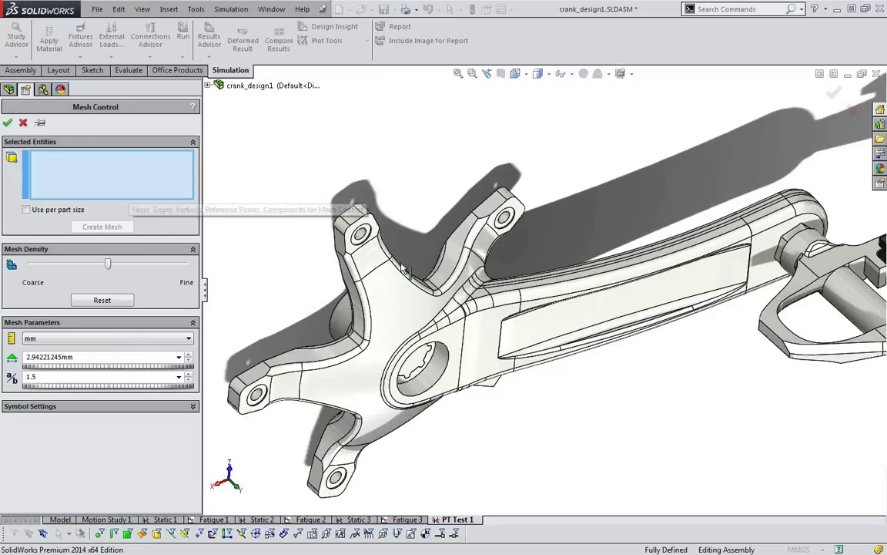
key("f")
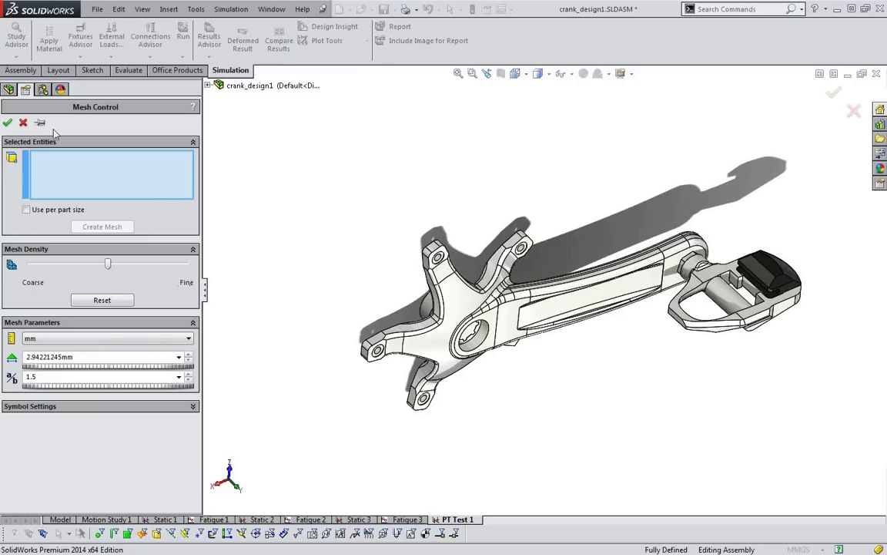
left_click(23, 124)
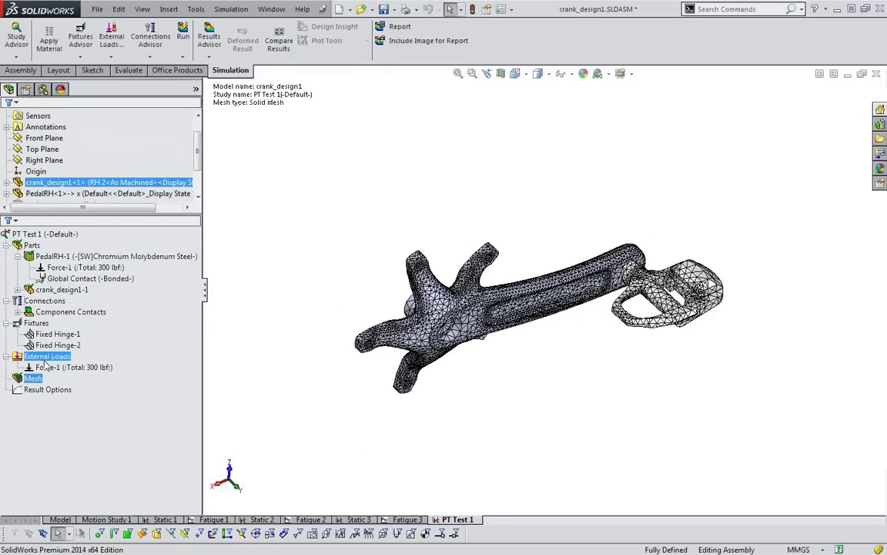
Run the PT Test 1 static study and view its von Mises stress plot on the deformed crank assembly
left_click(184, 39)
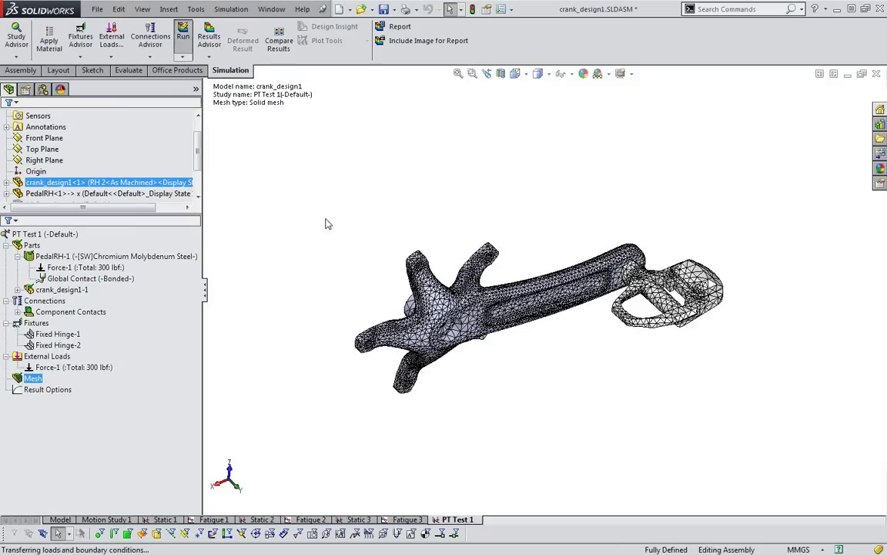
left_click_drag(730, 215, 449, 155)
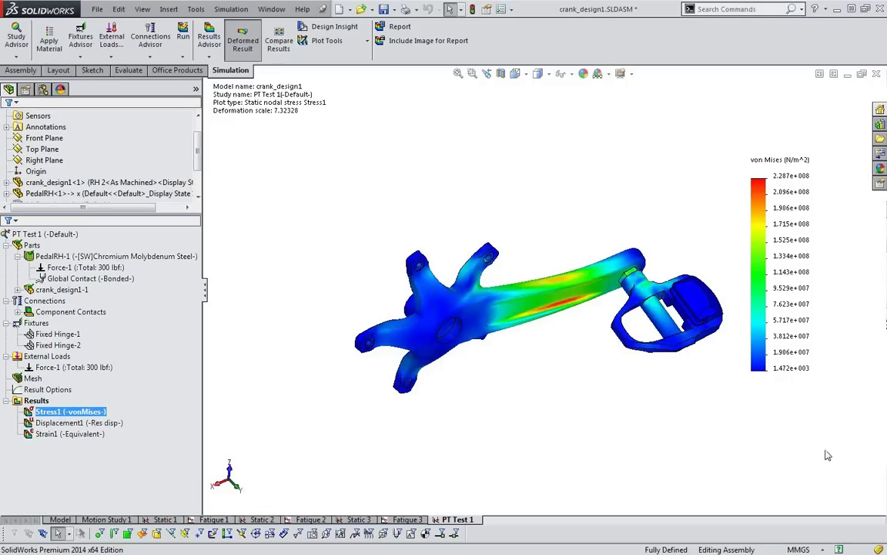
middle_click_drag(753, 412, 726, 310)
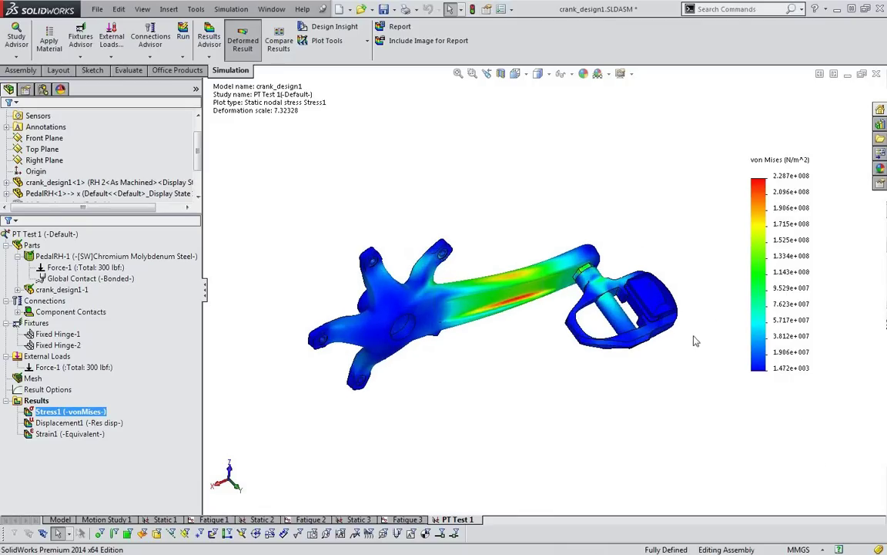
mouse_move(652, 385)
middle_mouse_down()
mouse_move(649, 365)
mouse_move(667, 349)
mouse_move(654, 383)
middle_mouse_up()
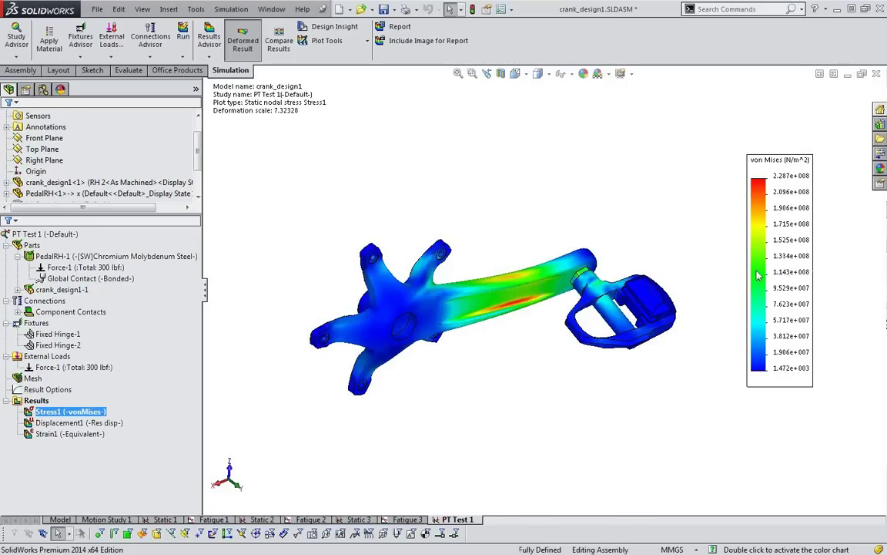
Turn on the maximum annotation in the von Mises stress plot and place its label above the crank arm
double_click(782, 219)
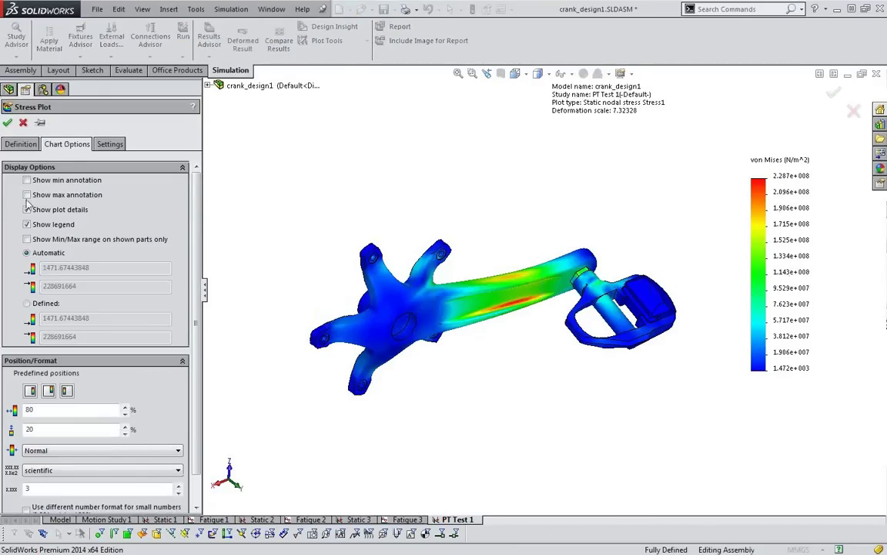
left_click(26, 196)
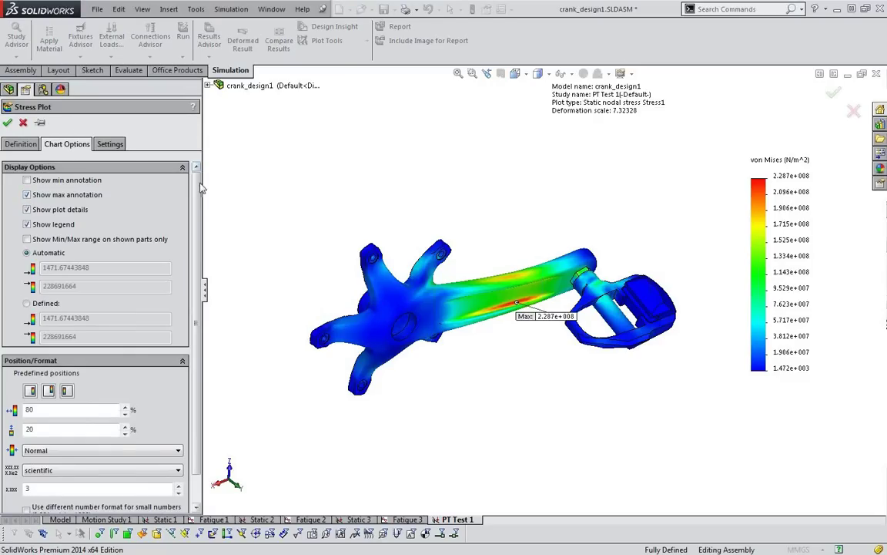
left_click(7, 123)
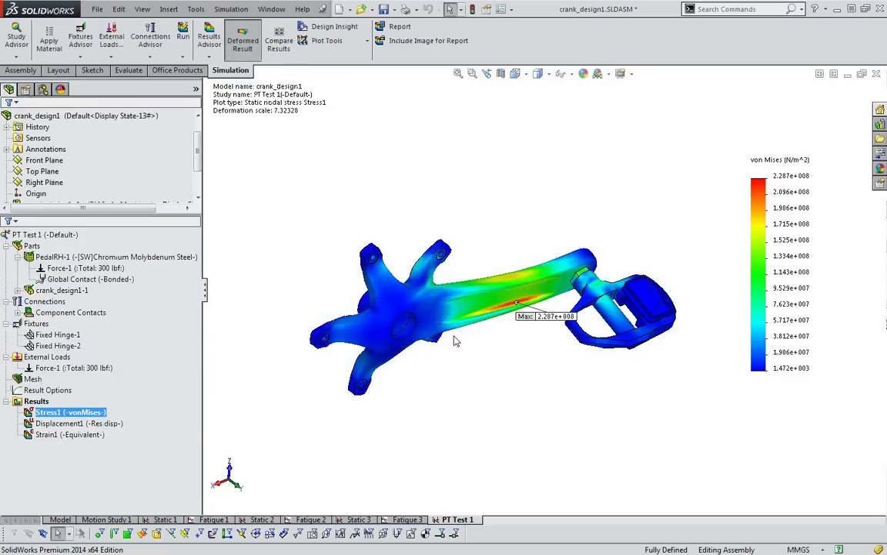
left_click_drag(568, 325, 589, 173)
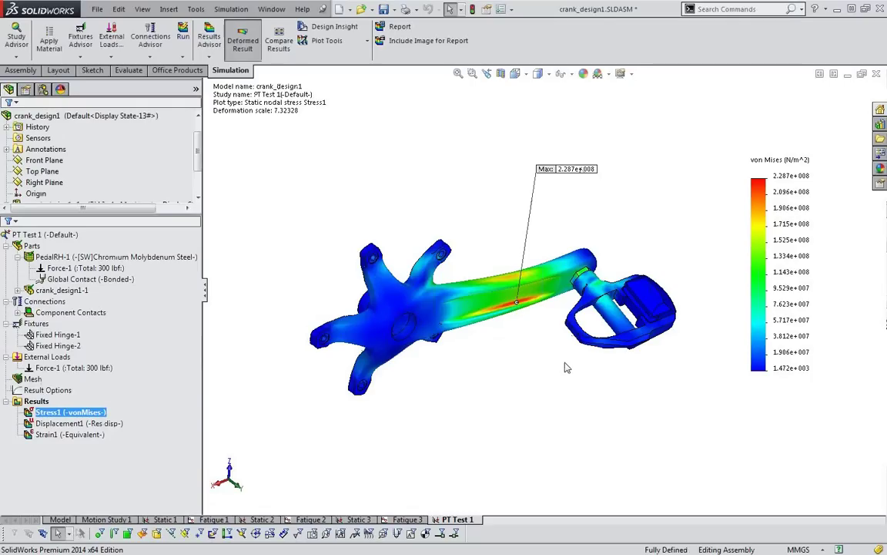
Define a new P1: 1st Principal Stress plot in psi, with averaging of results across part boundaries turned off
right_click(35, 402)
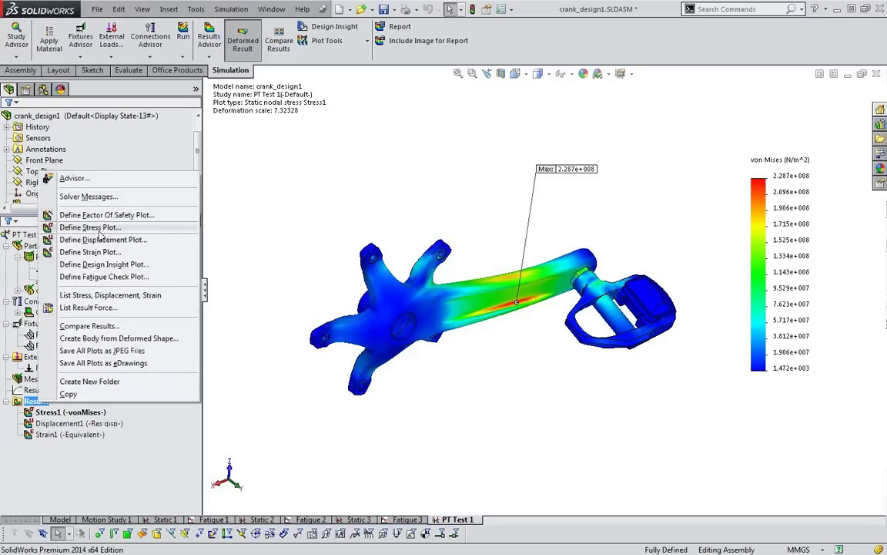
left_click(107, 229)
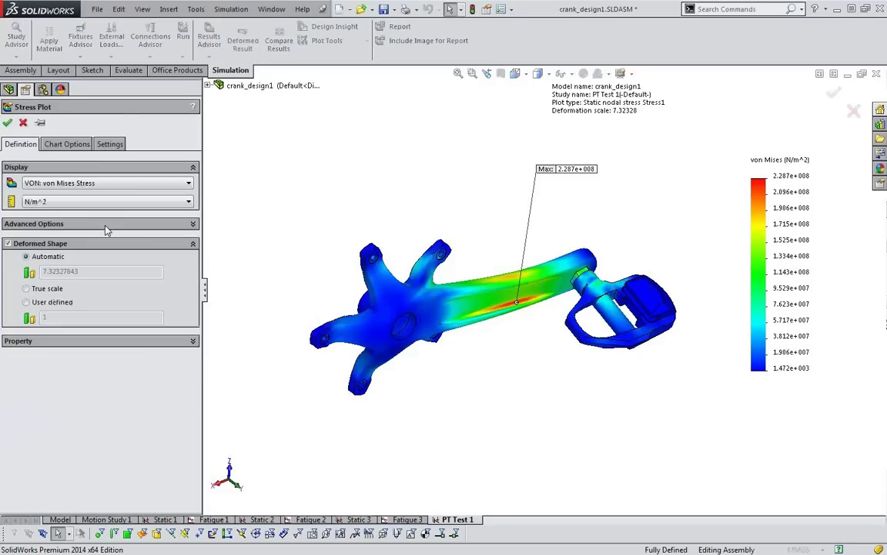
left_click(58, 185)
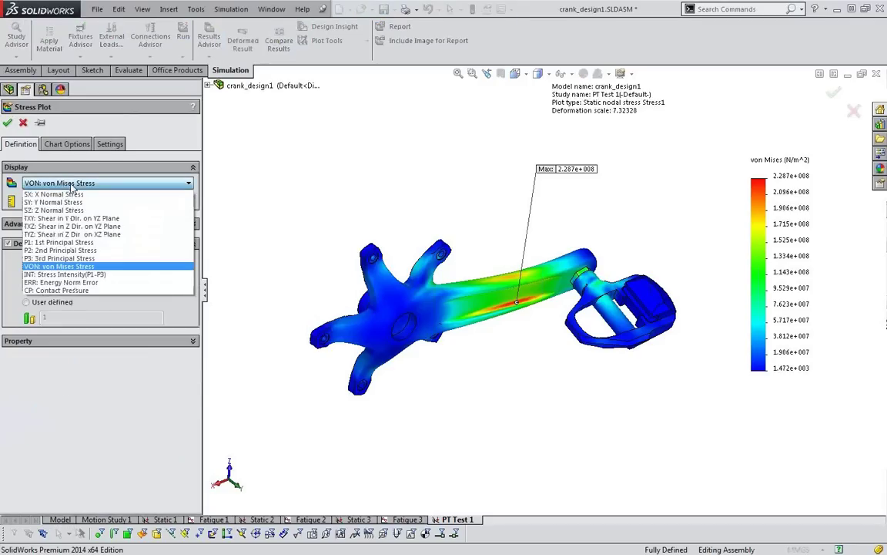
left_click(41, 243)
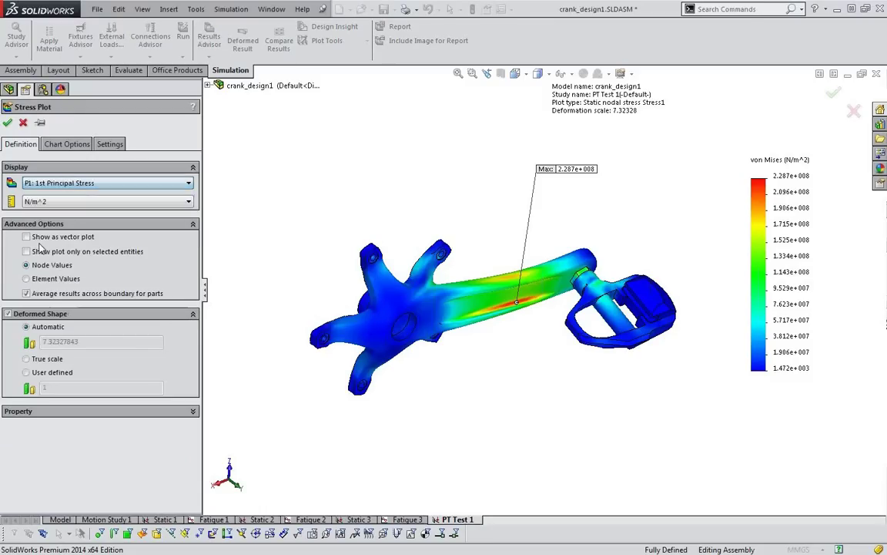
left_click(71, 201)
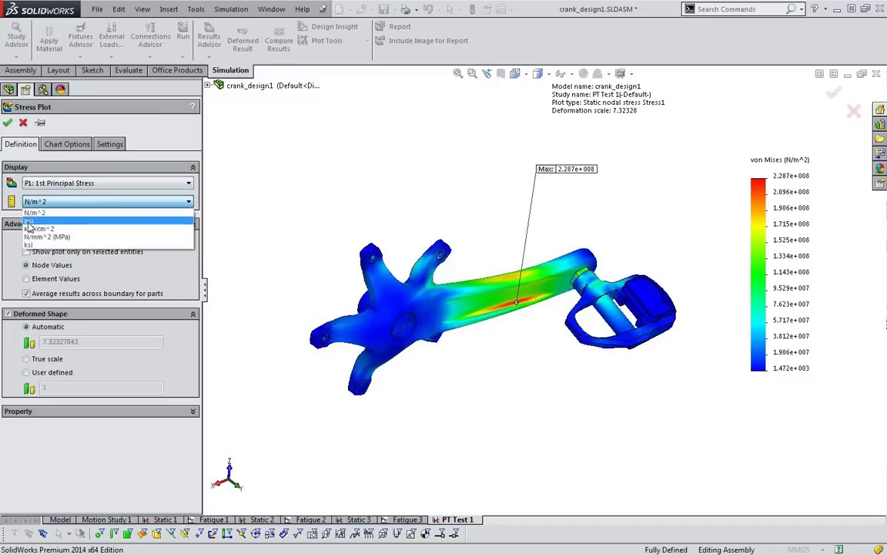
left_click(31, 222)
left_click(27, 293)
left_click(6, 124)
middle_click_drag(527, 391, 523, 361)
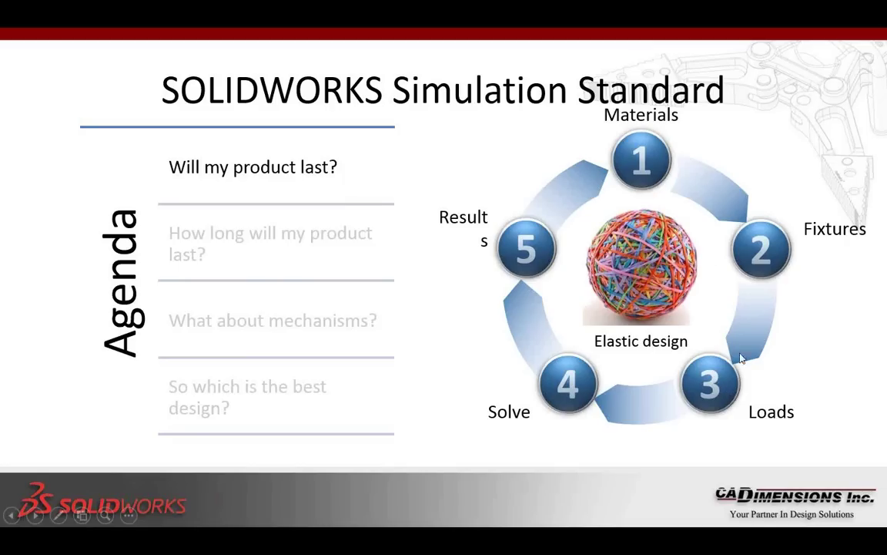
left_click(644, 233)
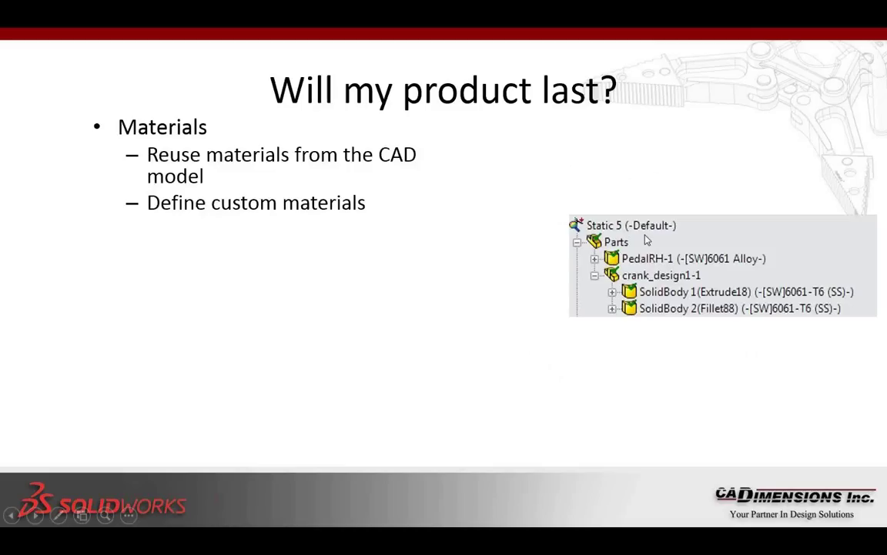
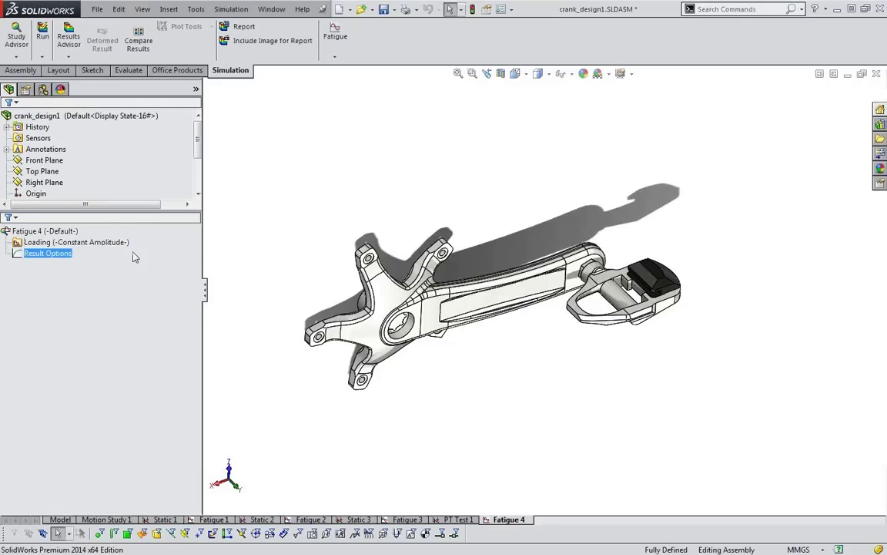
Start a constant-amplitude loading event in the Fatigue 4 study with 7e6 cycles and Fully Reversed (LR=-1) loading
left_click(72, 243)
right_click(34, 243)
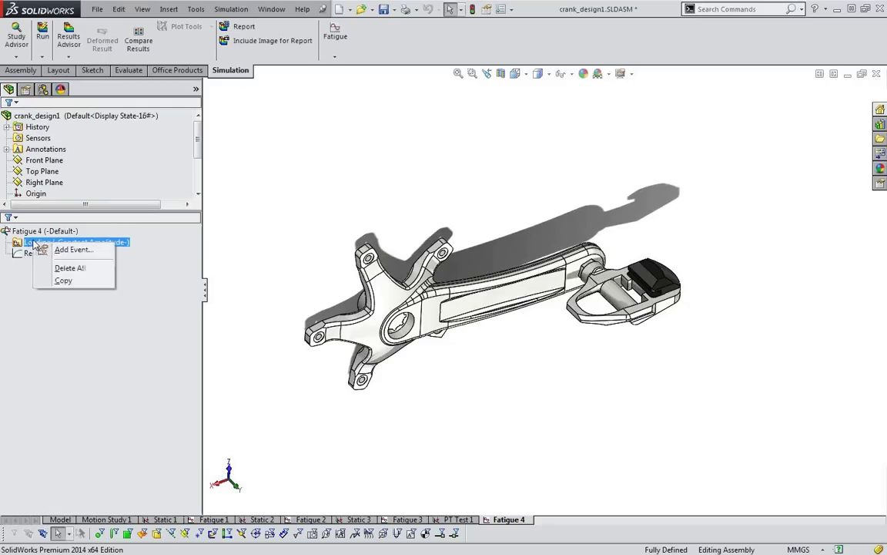
left_click(67, 250)
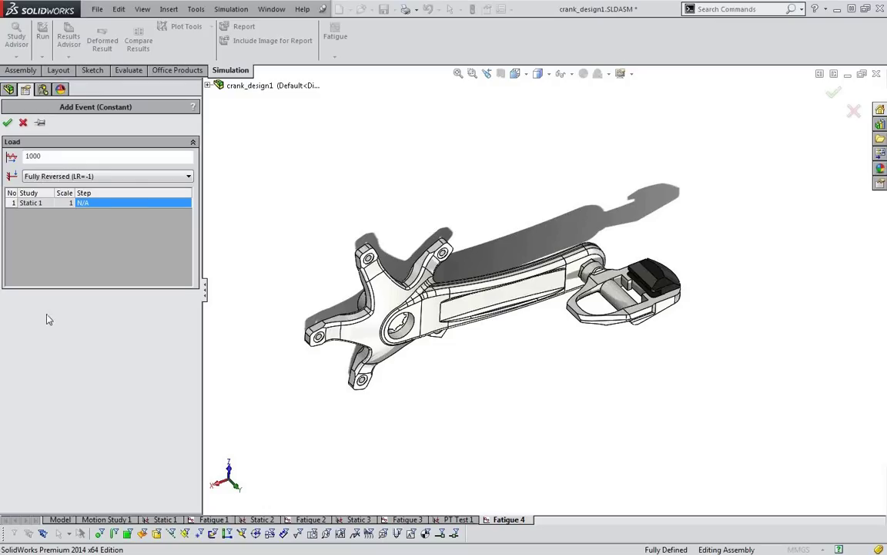
double_click(51, 156)
type("7e6")
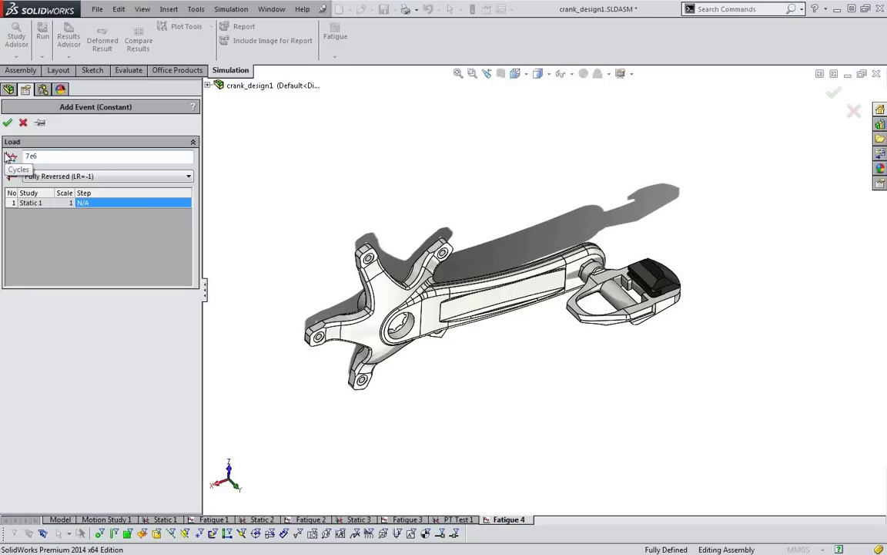
key("Return")
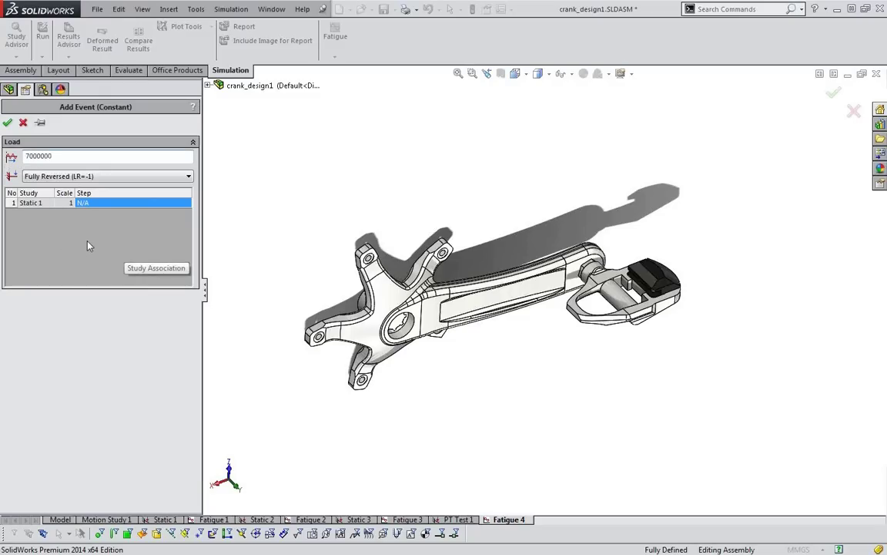
left_click(136, 177)
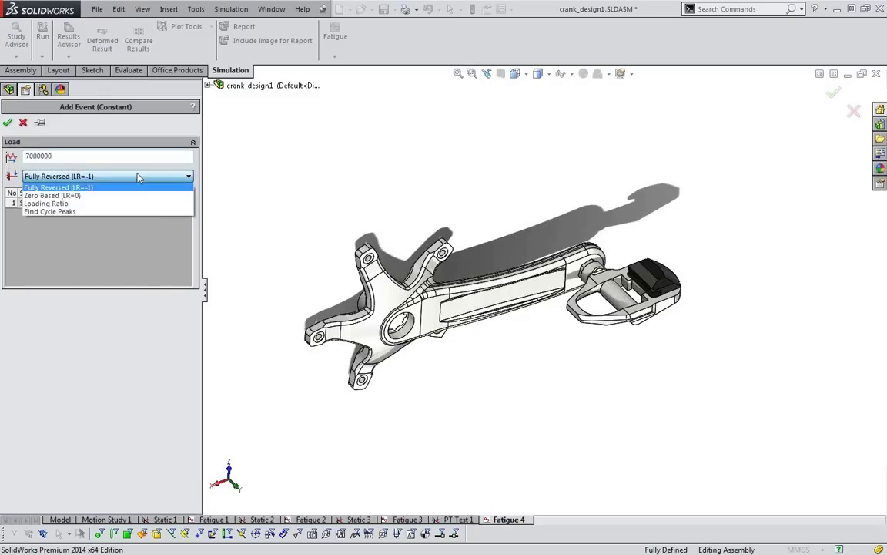
left_click(53, 188)
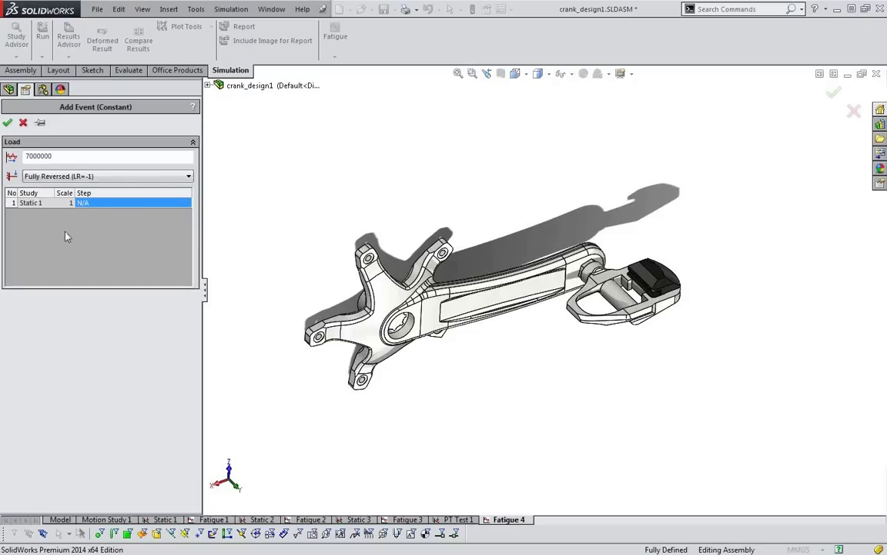
Associate the fatigue event with the PT Test 1 study and add the event
left_click(86, 176)
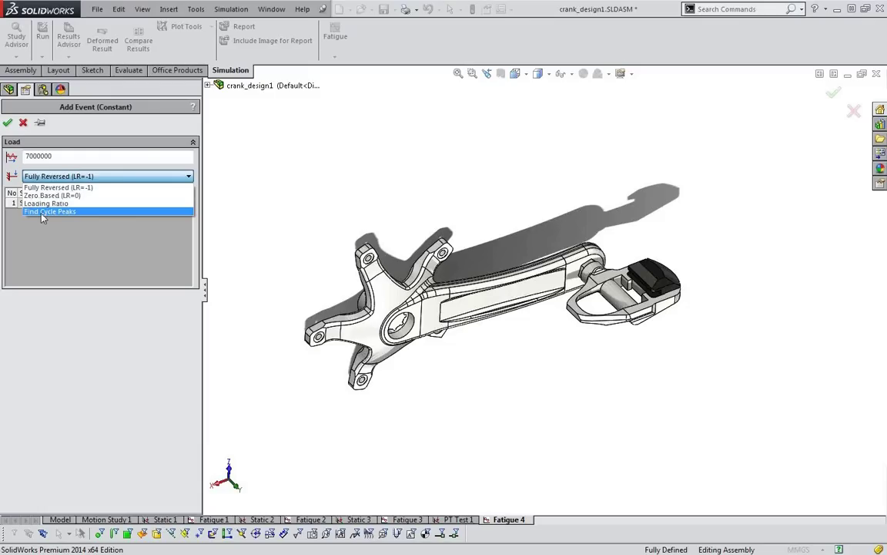
left_click(22, 245)
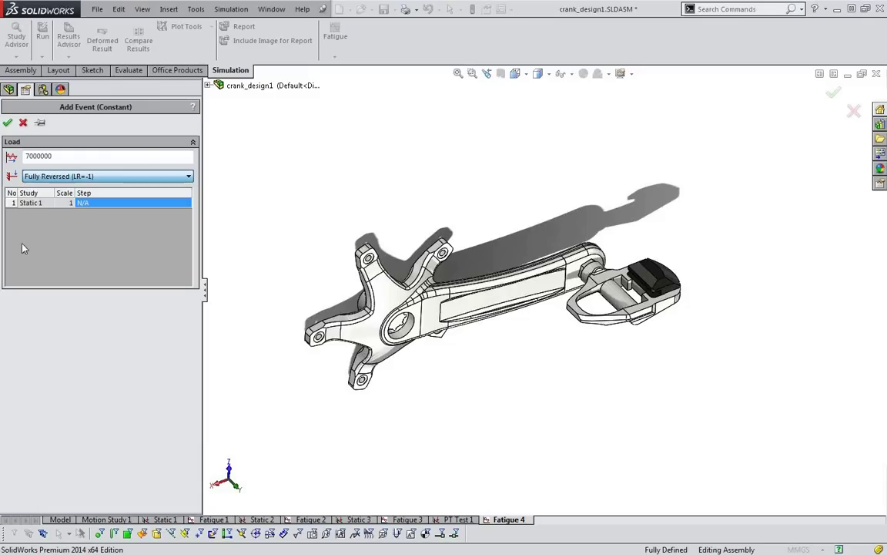
left_click(45, 203)
left_click(48, 204)
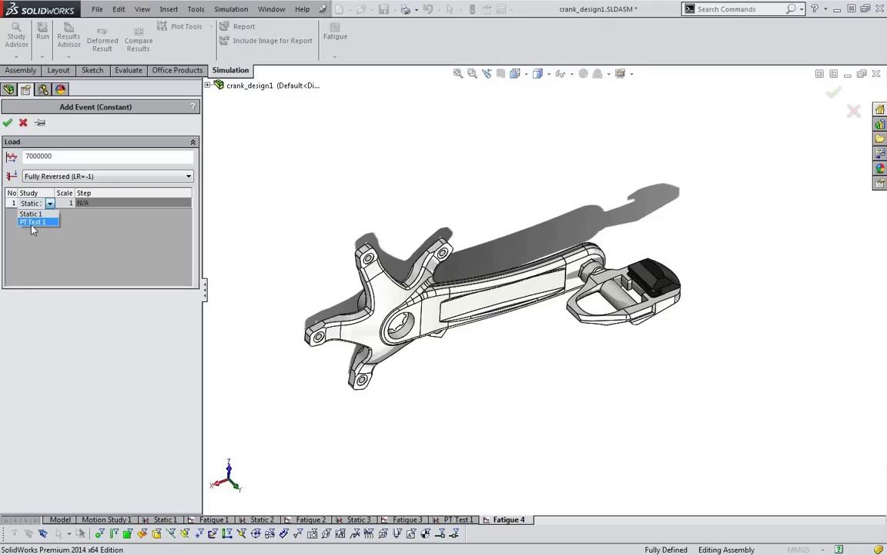
left_click(32, 222)
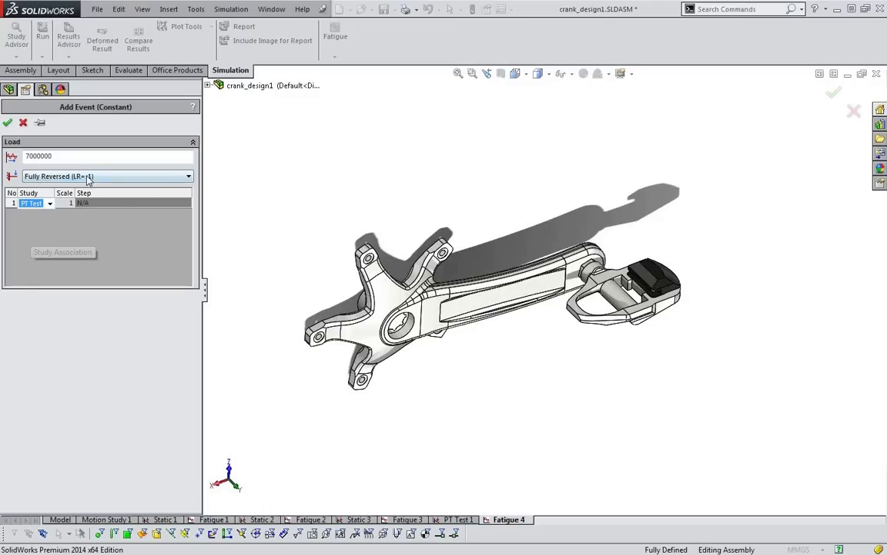
left_click(73, 220)
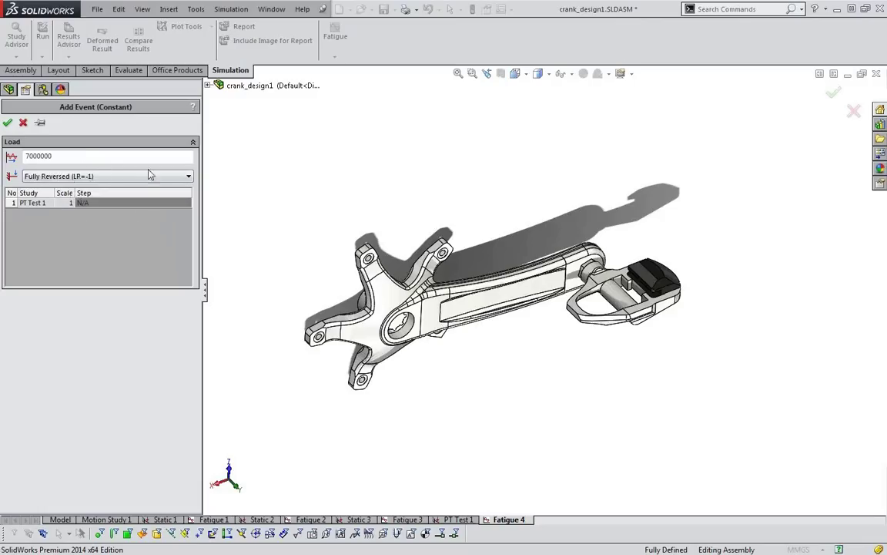
left_click(8, 121)
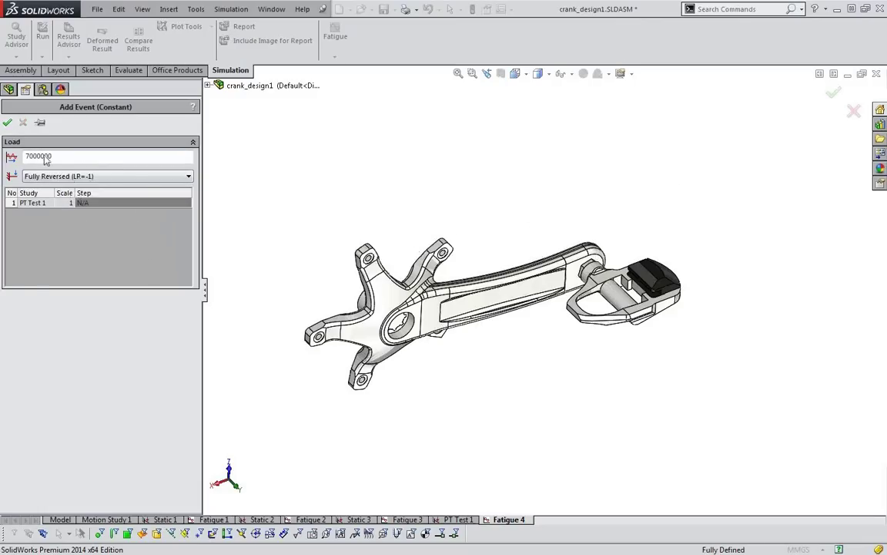
Expand the parts of the Fatigue 4 study and check the material assignment of PedalRH-1
left_click(16, 228)
left_click(31, 242)
left_click(7, 242)
left_click(73, 256)
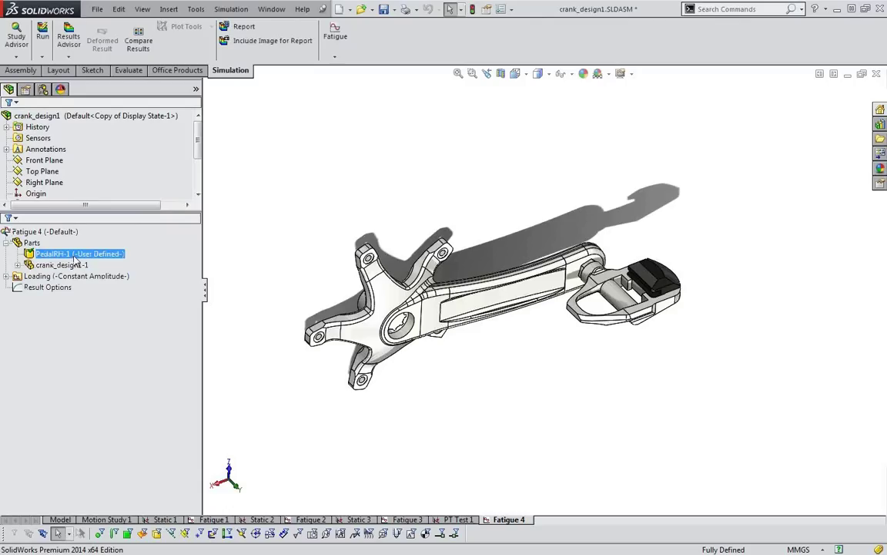
left_click(462, 408)
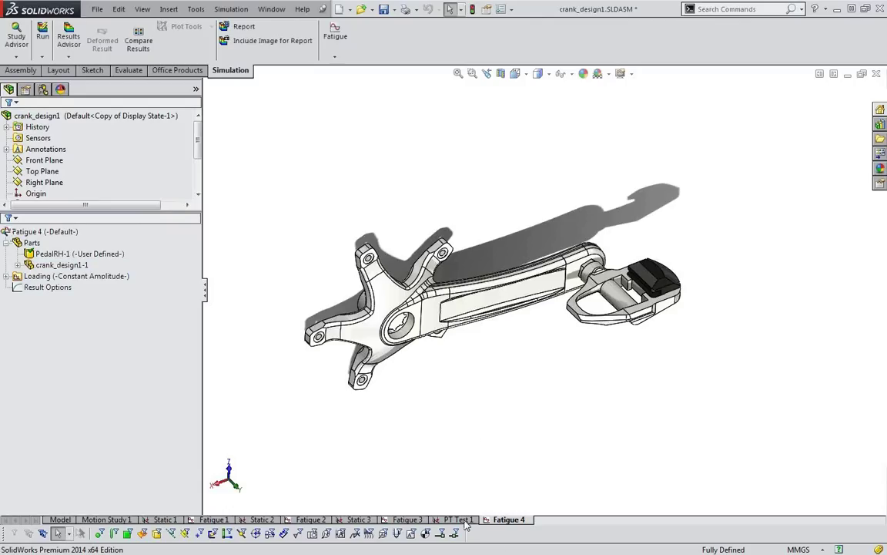
Expand crank_design1-1 and review the fatigue SN curve data of SolidBody 1(Extrude18), without saving changes to the material libraries
left_click(69, 276)
left_click(62, 265)
left_click(17, 265)
left_click(73, 276)
left_click(61, 265)
left_click(57, 254)
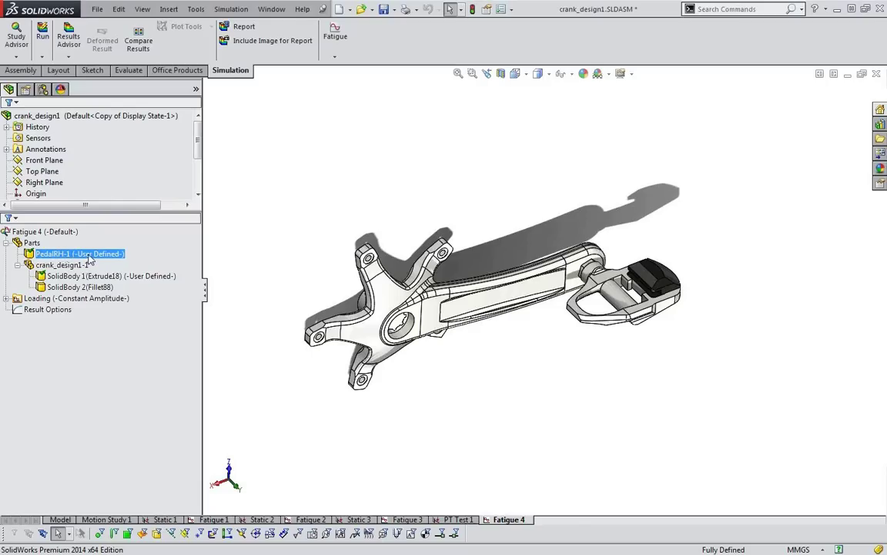
right_click(95, 277)
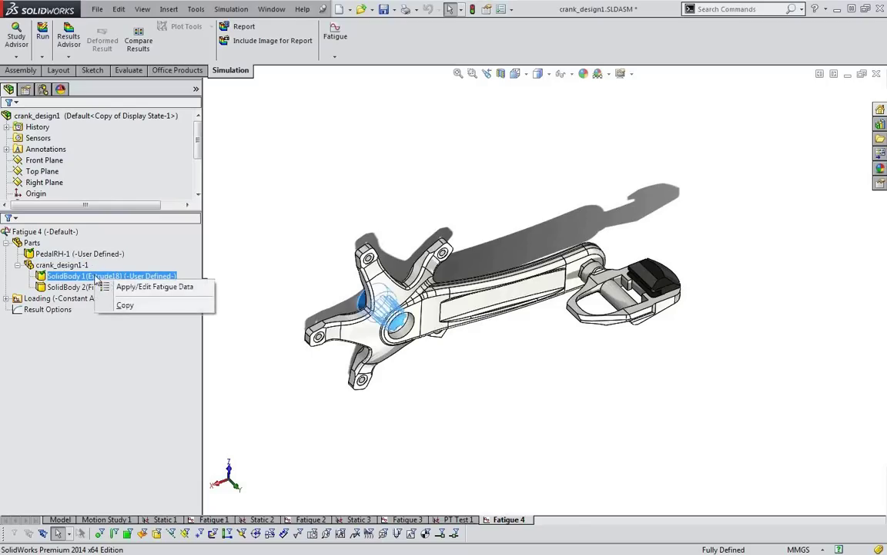
left_click(146, 287)
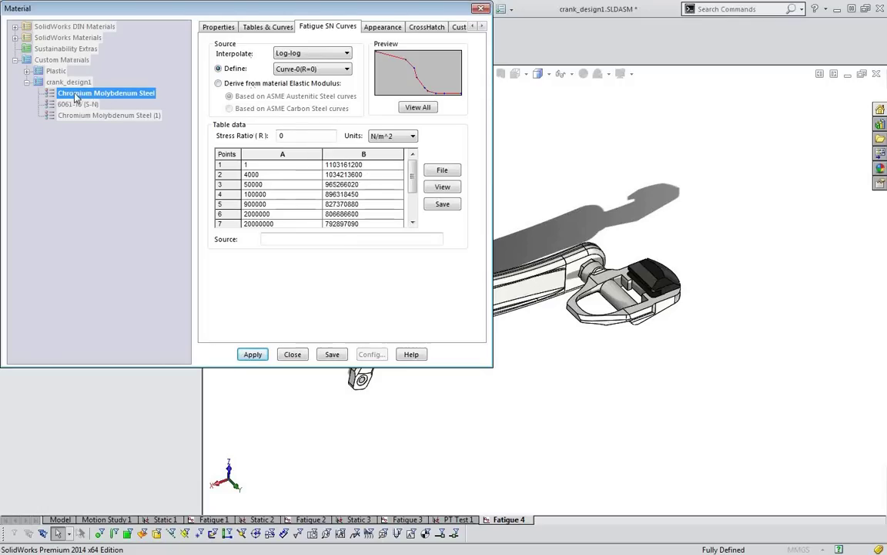
scroll(412, 185, "down", 2)
scroll(413, 207, "up", 2)
left_click(292, 355)
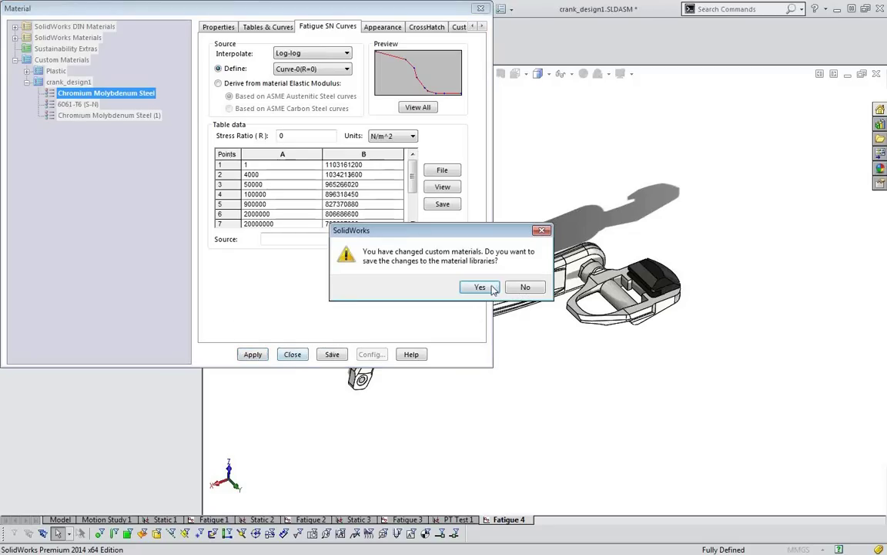
left_click(524, 287)
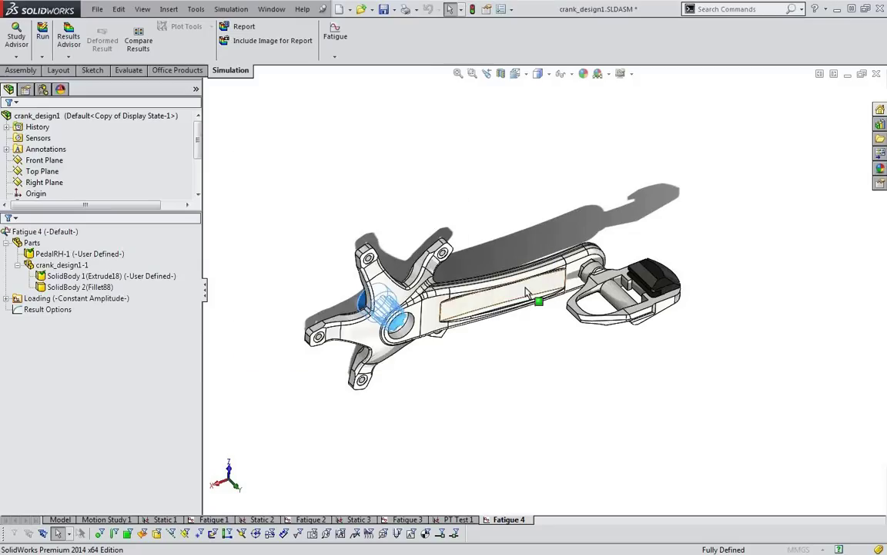
Apply the 6061-T6 (S-N) fatigue data to SolidBody 2(Fillet88), using the Curve-1(R=0) SN curve
right_click(77, 286)
left_click(124, 292)
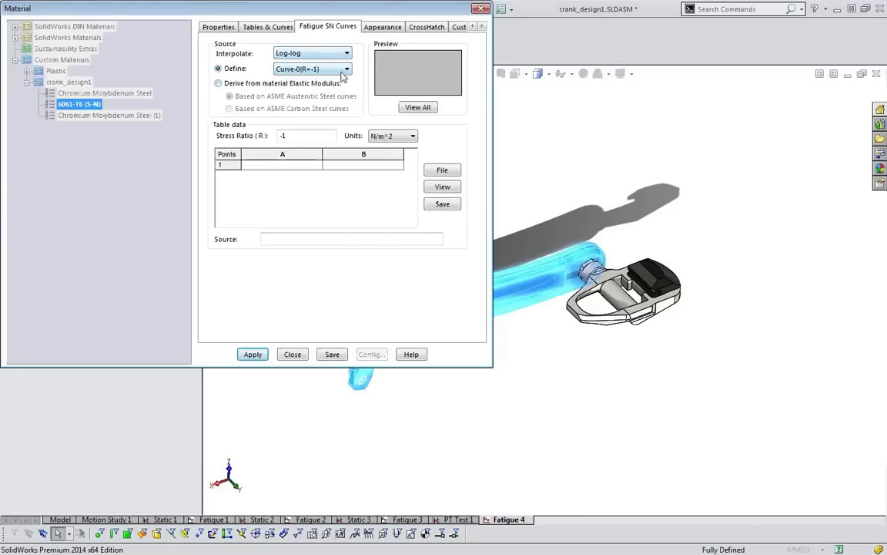
left_click(346, 70)
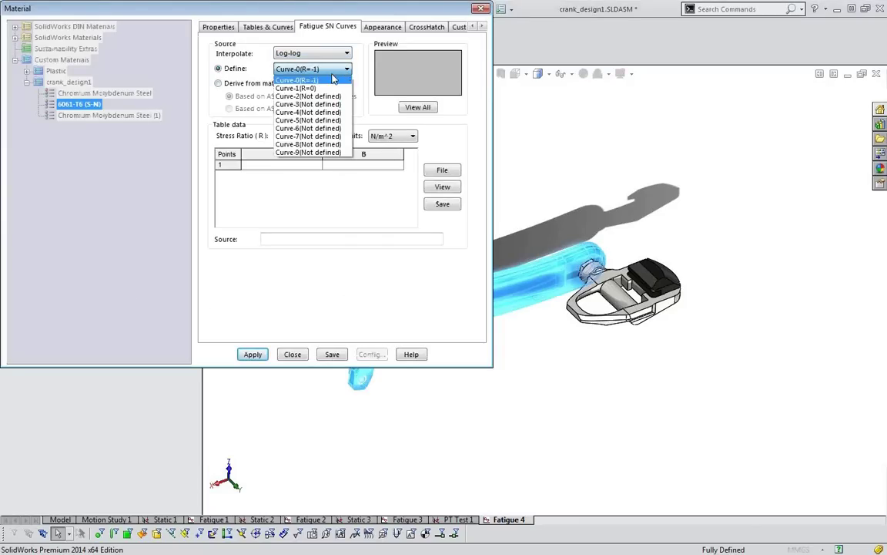
left_click(297, 88)
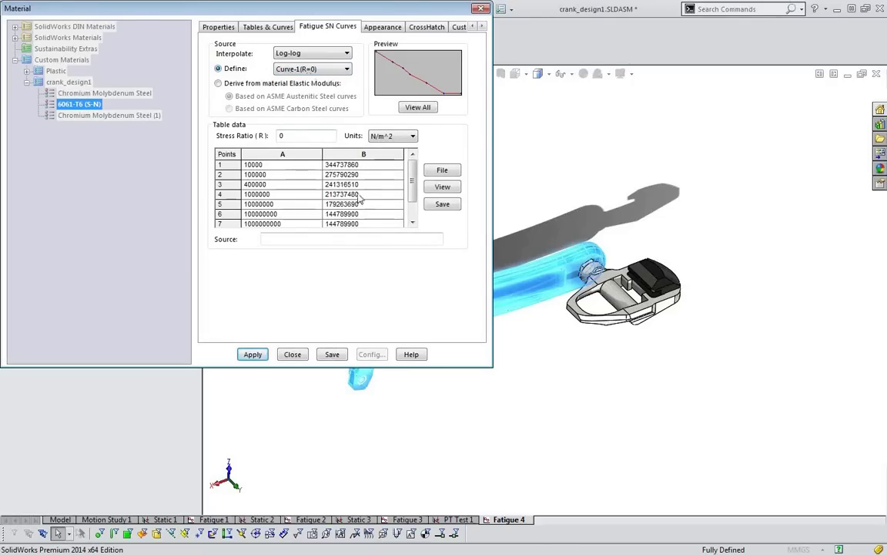
left_click(252, 355)
left_click(301, 355)
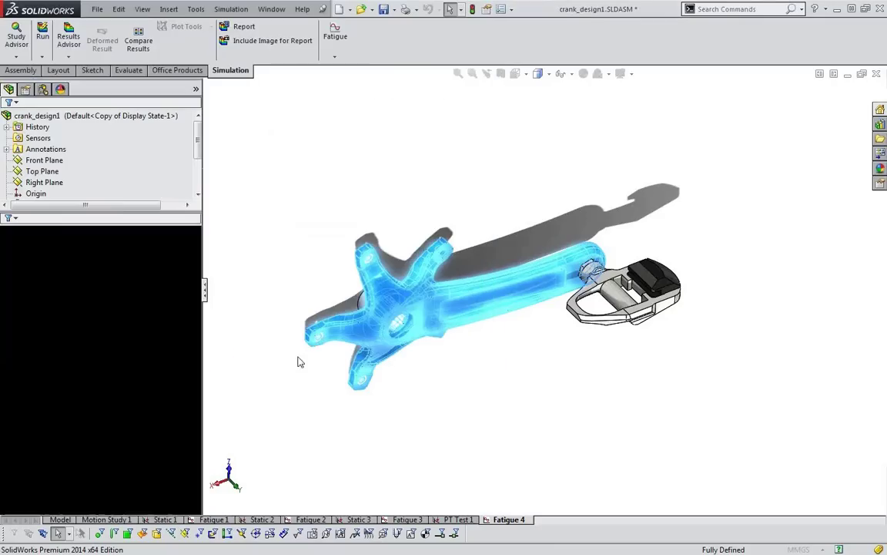
left_click(17, 299)
left_click(77, 353)
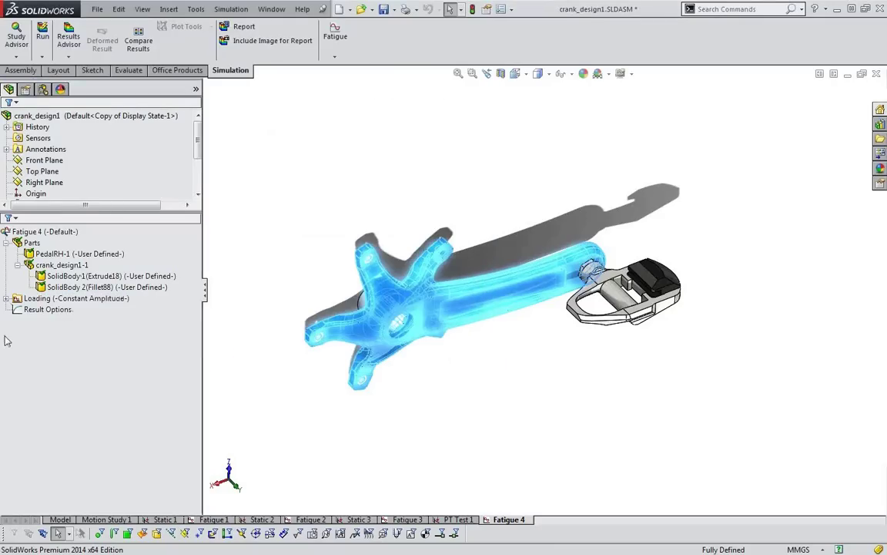
left_click(46, 231)
left_click(56, 265)
left_click(55, 287)
left_click(57, 254)
left_click(56, 276)
left_click(57, 253)
left_click(55, 264)
left_click(58, 254)
left_click(55, 264)
left_click(55, 286)
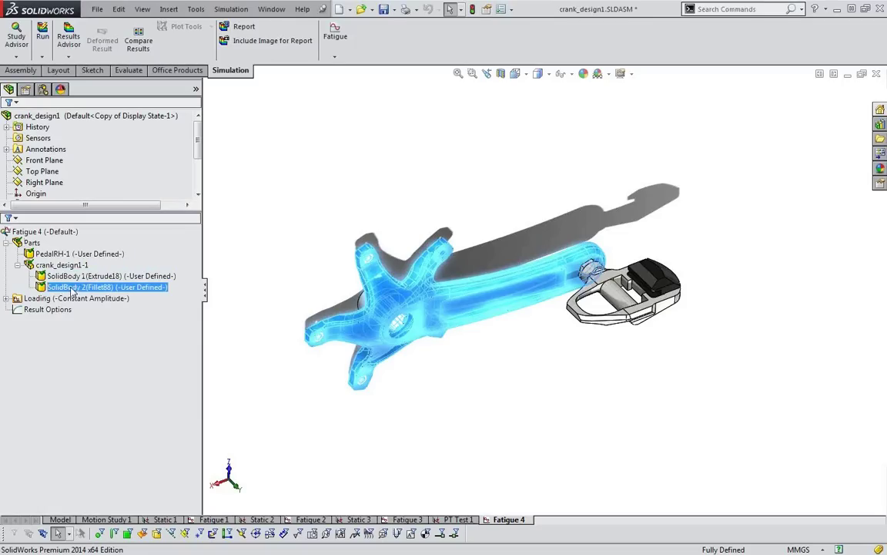
left_click(56, 265)
left_click(32, 243)
Set the Fatigue 4 study properties to Gerber mean stress correction and a fatigue strength reduction factor of 0.5
left_click(39, 235)
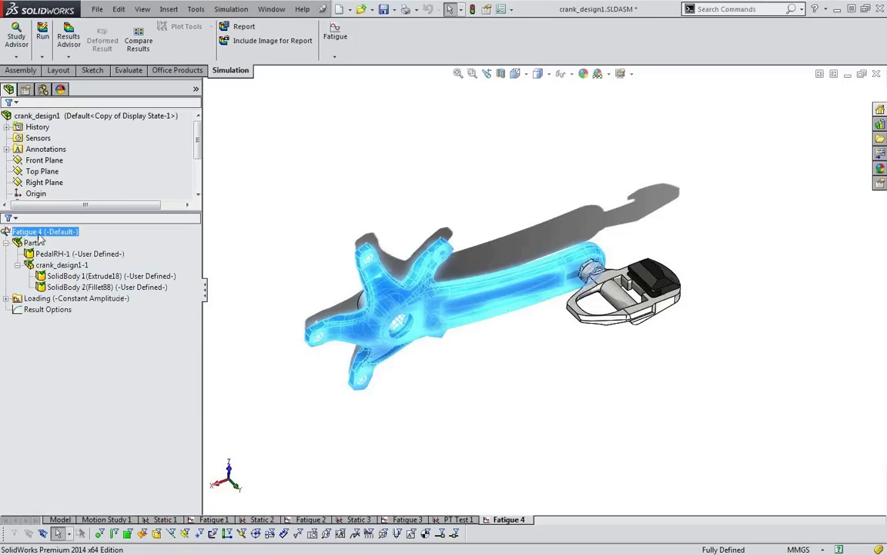
right_click(39, 236)
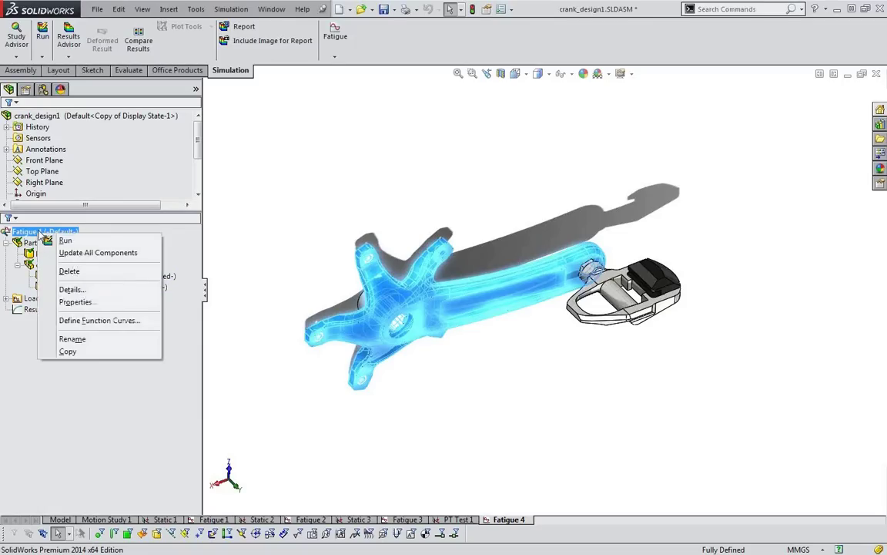
left_click(77, 303)
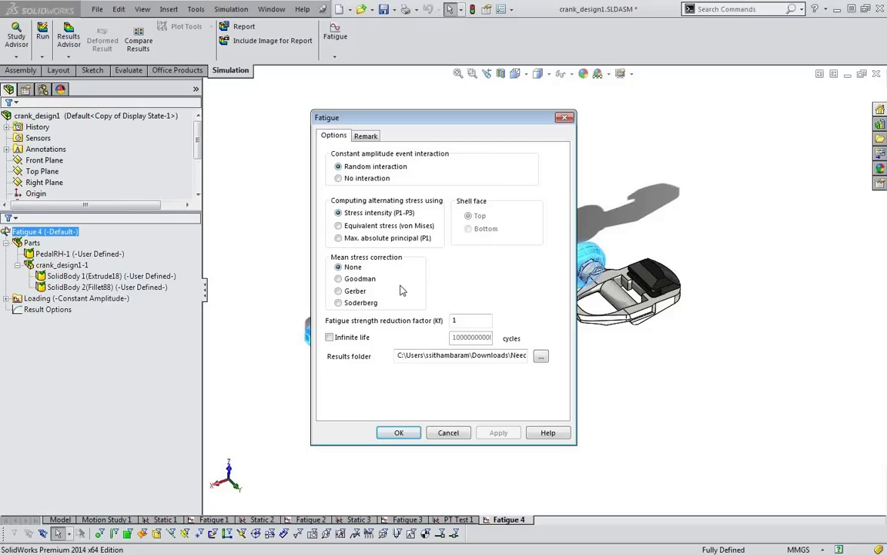
left_click(339, 292)
double_click(466, 322)
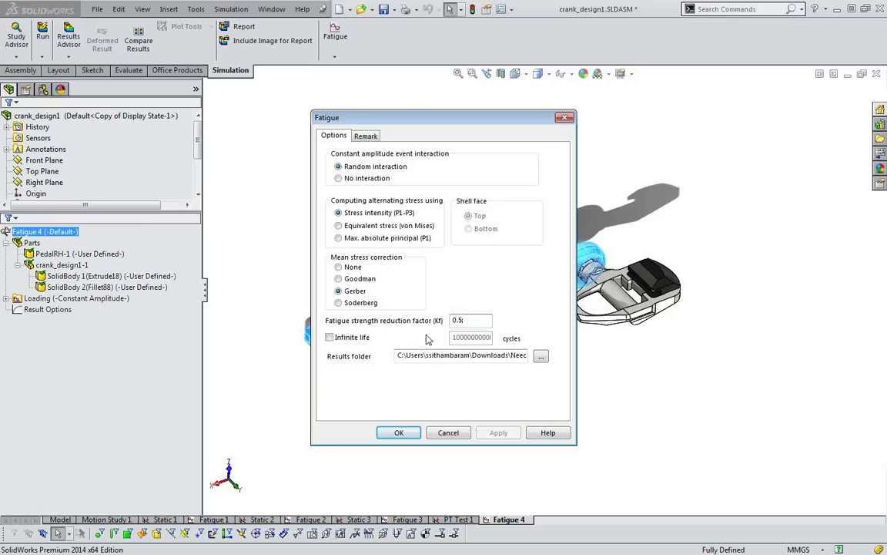
left_click(401, 434)
left_click(242, 396)
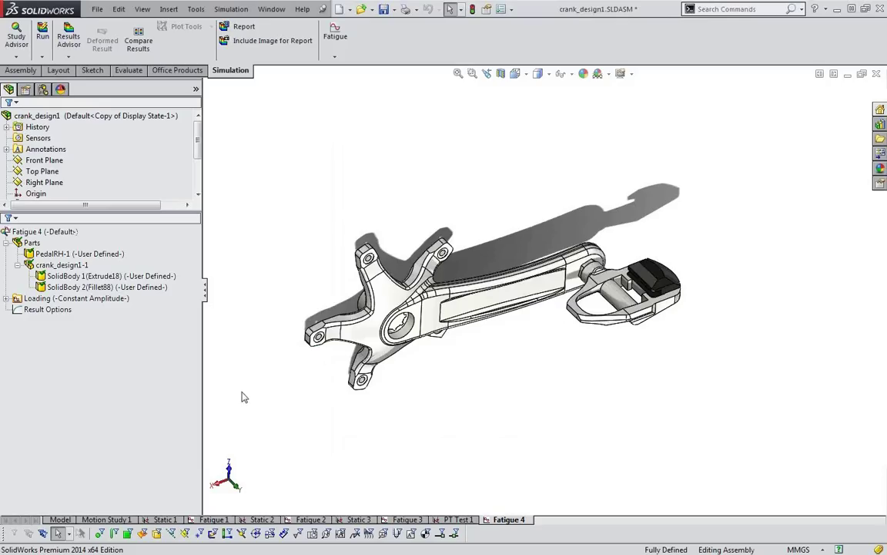
Run the Fatigue 4 study and examine its damage plot on the crank arm
left_click(42, 231)
left_click(60, 299)
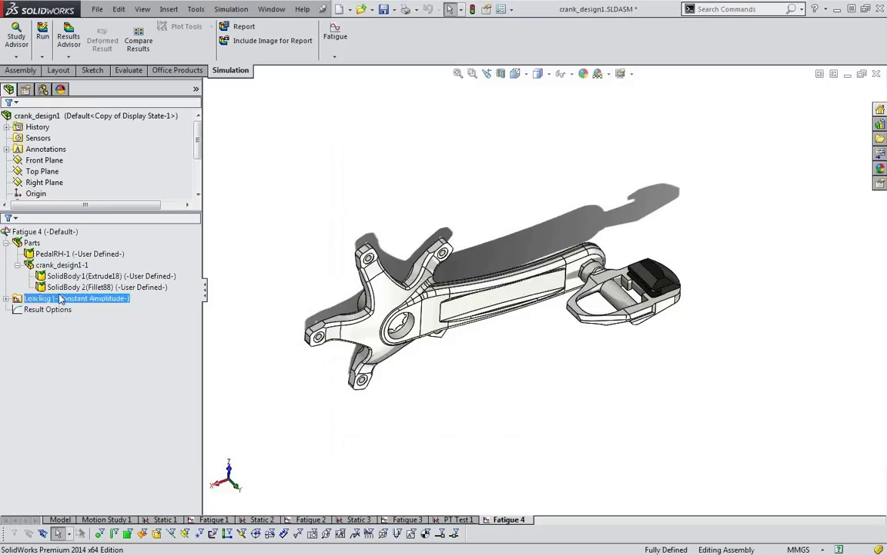
right_click(36, 231)
left_click(78, 238)
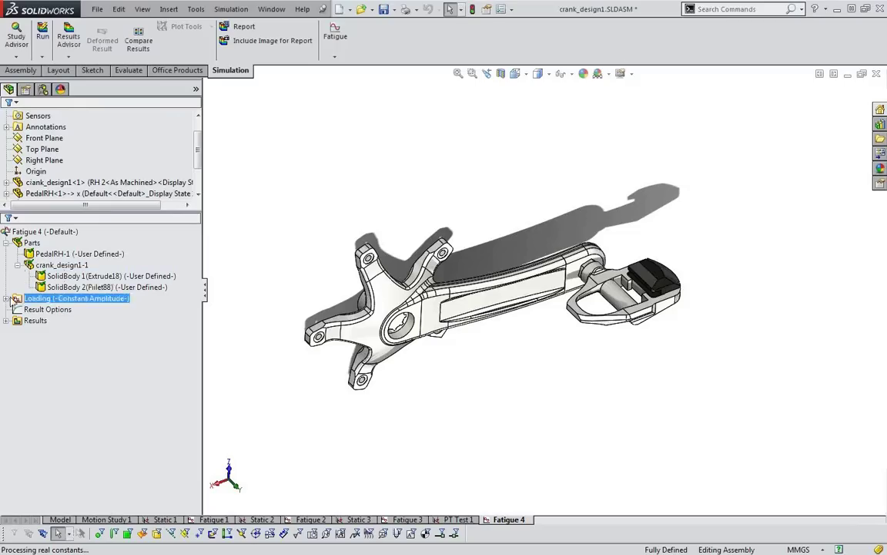
middle_click_drag(490, 225, 560, 265)
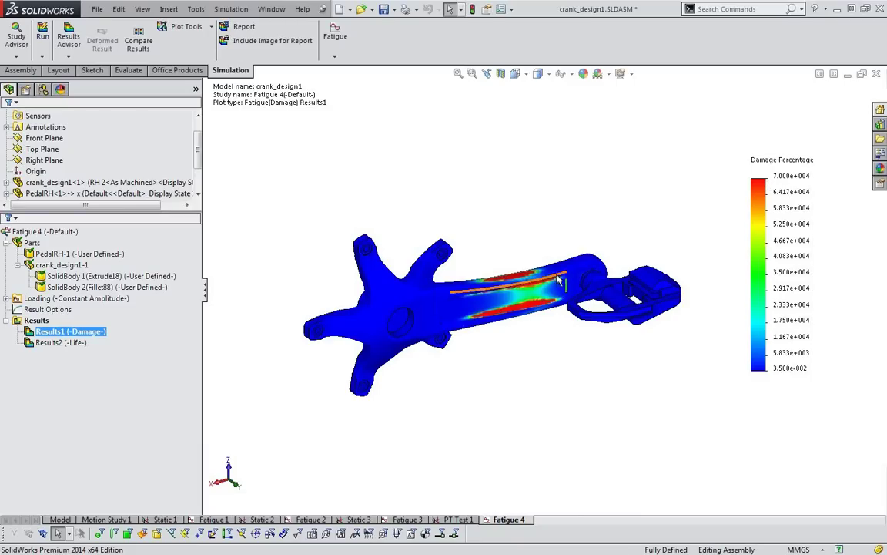
Display the Results2 life plot of the Fatigue 4 study and flip its legend colors
double_click(60, 342)
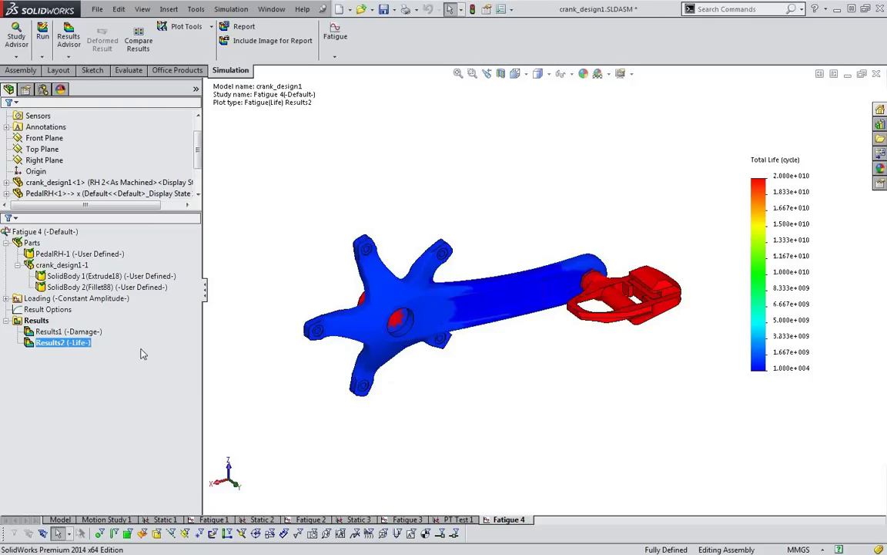
middle_click_drag(517, 281, 530, 307)
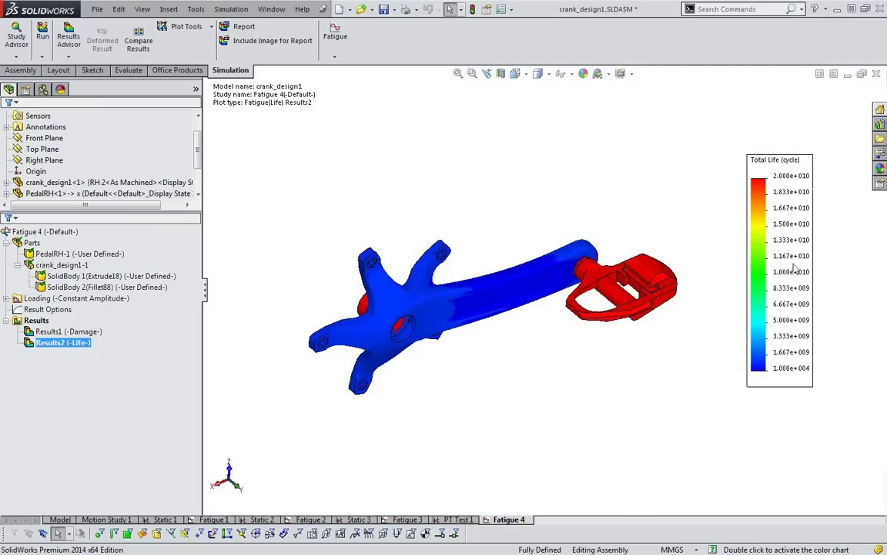
double_click(730, 231)
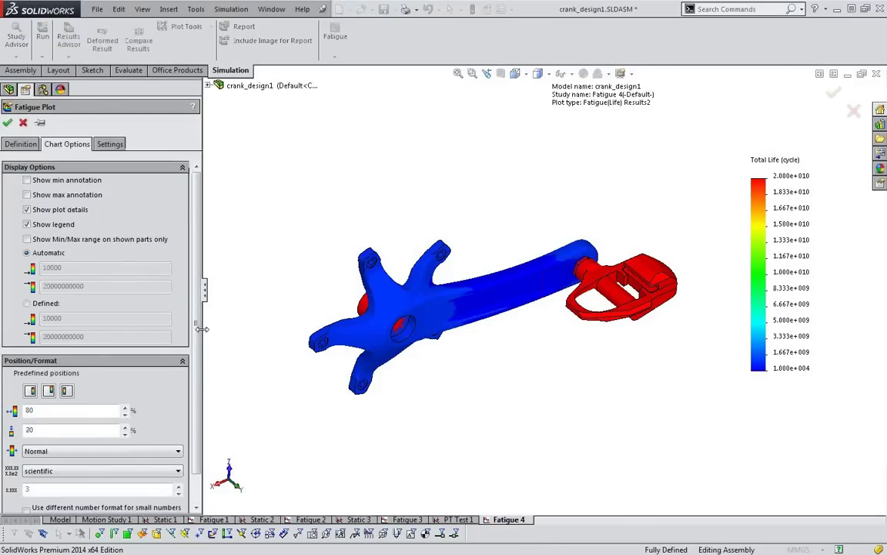
scroll(179, 304, "down", 1)
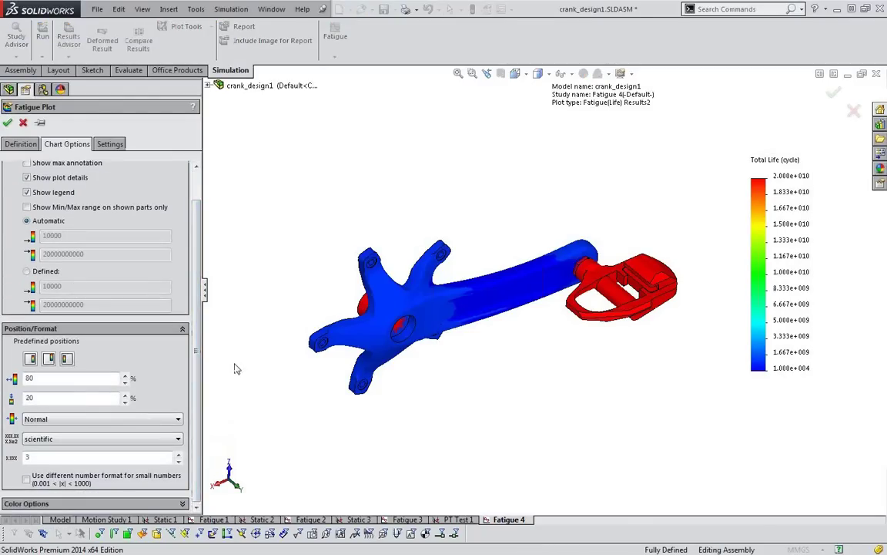
left_click(145, 504)
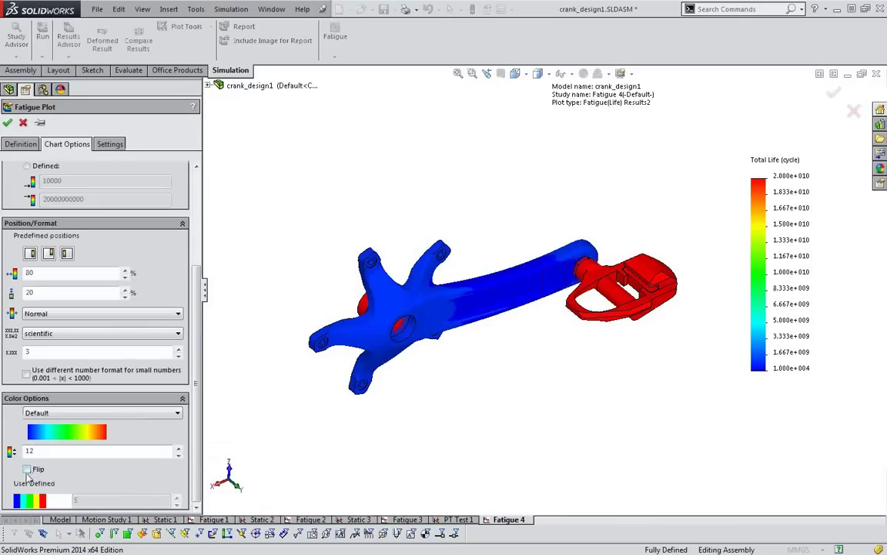
left_click(27, 469)
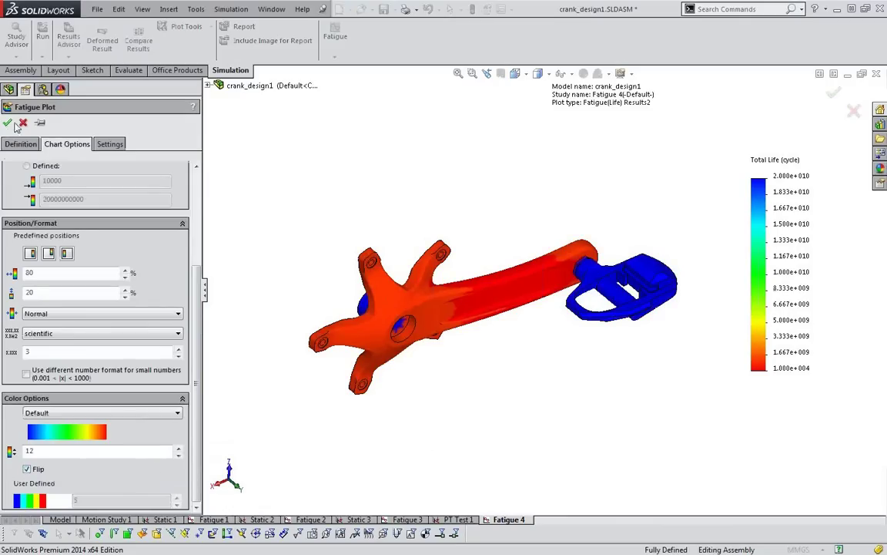
Show the minimum annotation on the life plot, move its callout clear of the crank arm and inspect the marked location
scroll(173, 285, "up", 5)
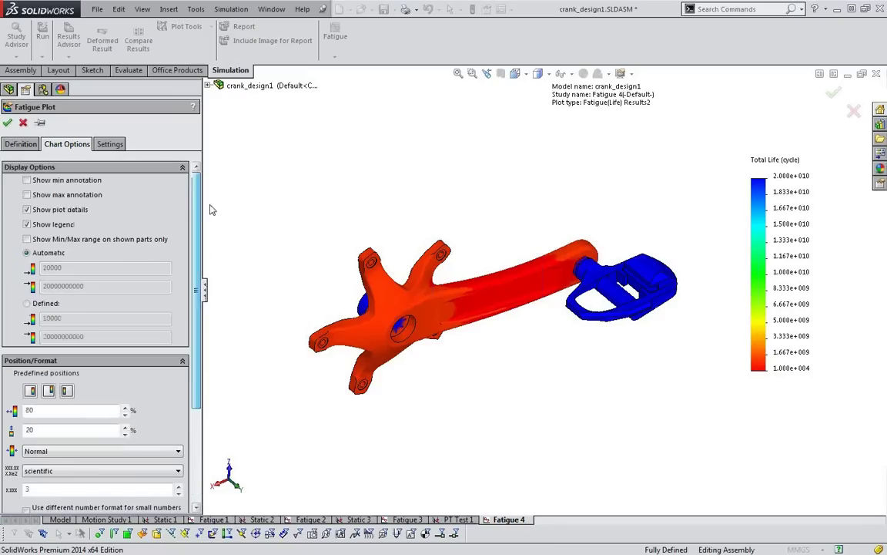
left_click(27, 179)
left_click(7, 123)
middle_click_drag(532, 285, 513, 293)
mouse_move(514, 294)
left_mouse_down()
mouse_move(513, 264)
mouse_move(537, 198)
mouse_move(566, 198)
left_mouse_up()
middle_click_drag(589, 228, 603, 273)
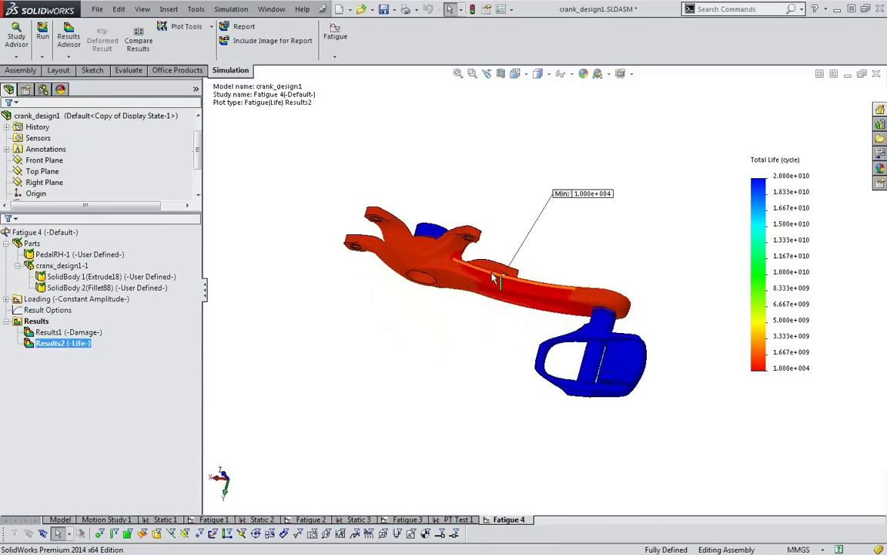
middle_click_drag(587, 228, 602, 244)
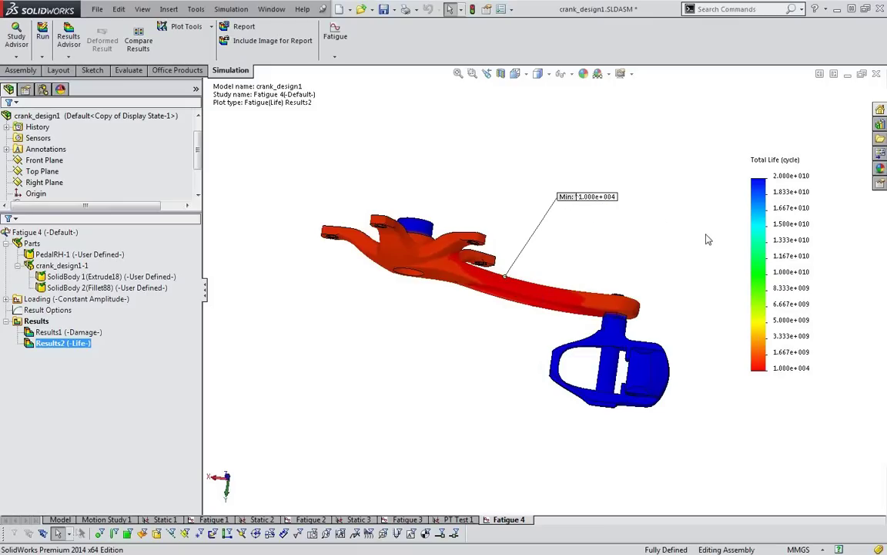
middle_click_drag(547, 216, 584, 298)
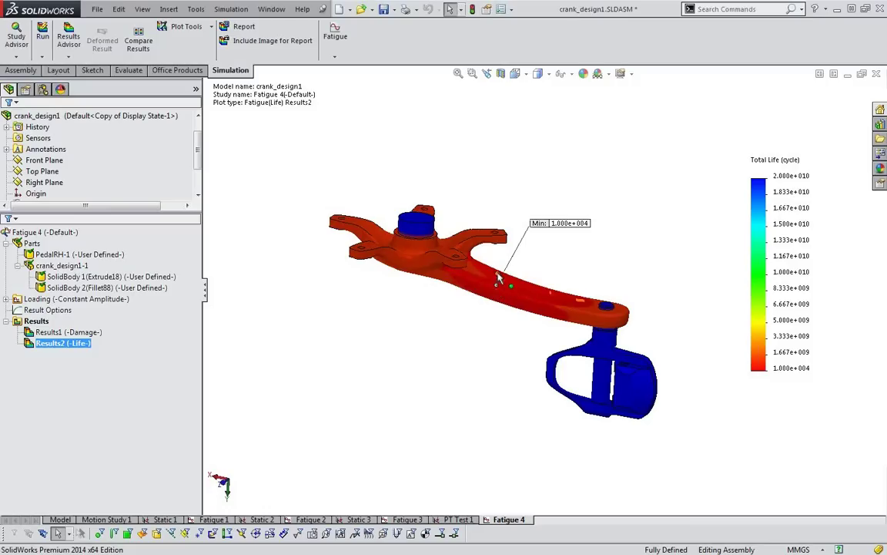
middle_click_drag(495, 279, 394, 281)
Display the Results1 damage plot and examine the damaged areas where the crank arm meets the spider and along the arm
left_click(85, 343, "shift")
double_click(69, 332)
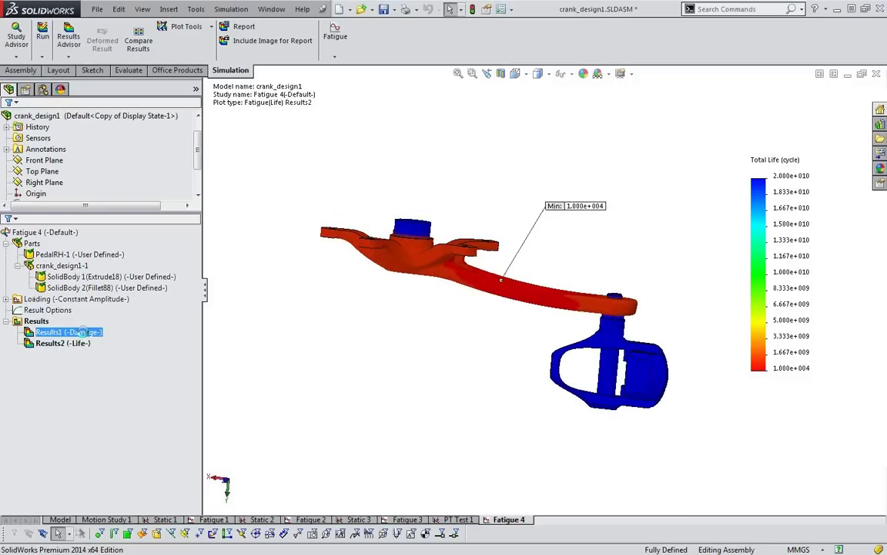
middle_click_drag(556, 245, 478, 298)
scroll(476, 295, "down", 10)
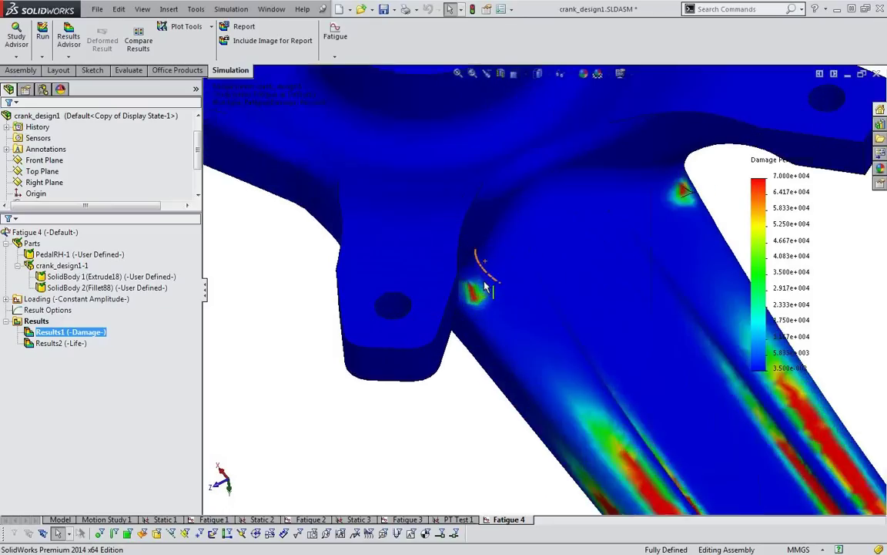
middle_click_drag(476, 295, 478, 306)
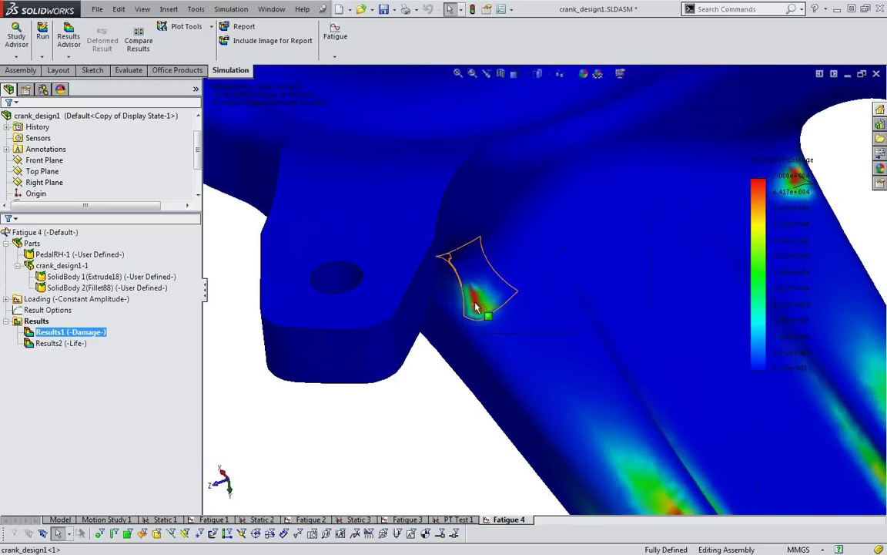
middle_click_drag(475, 301, 490, 319)
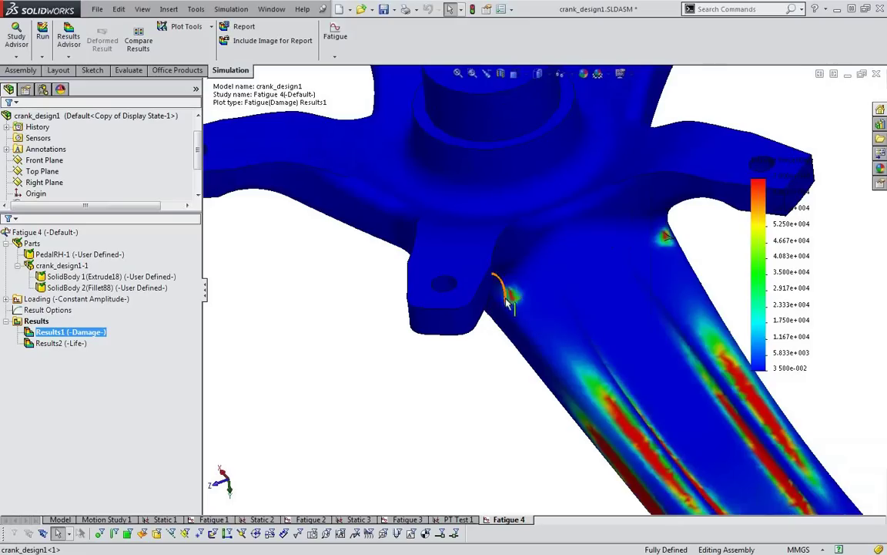
scroll(510, 270, "up", 5)
middle_click_drag(569, 297, 638, 336)
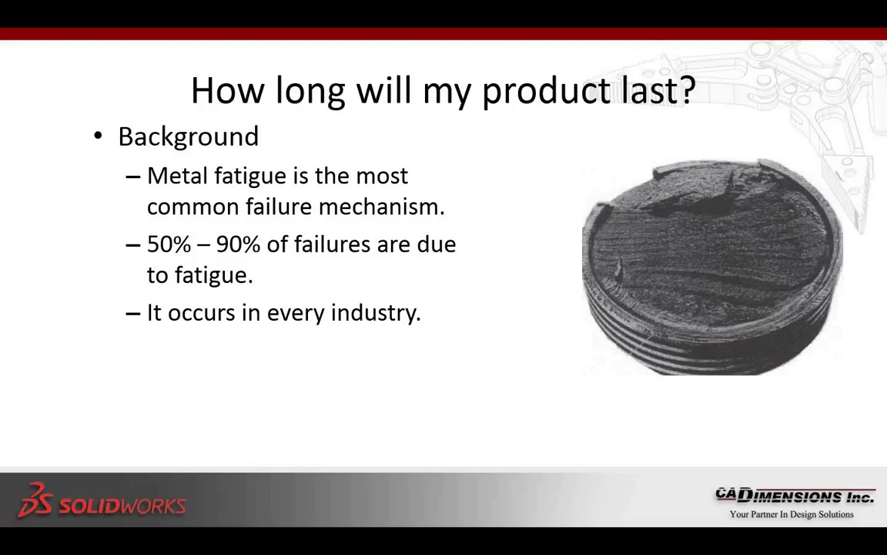
key("Right")
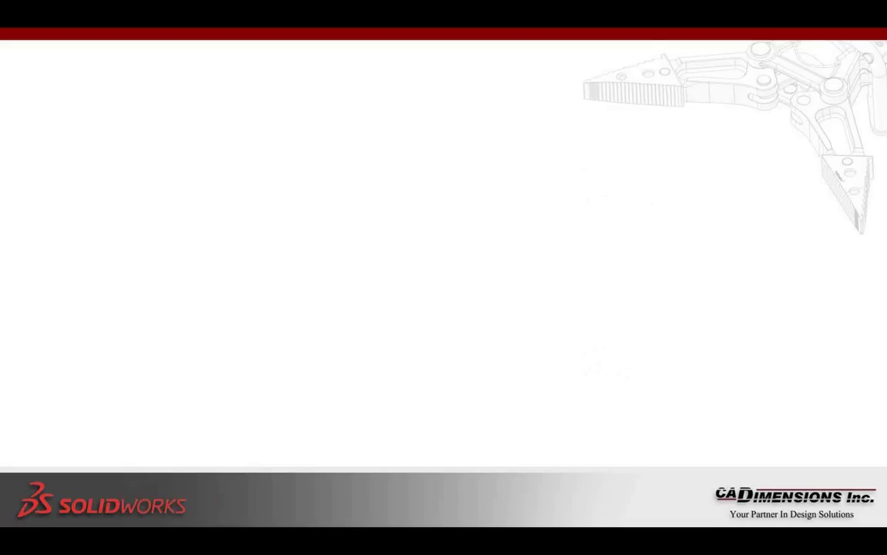
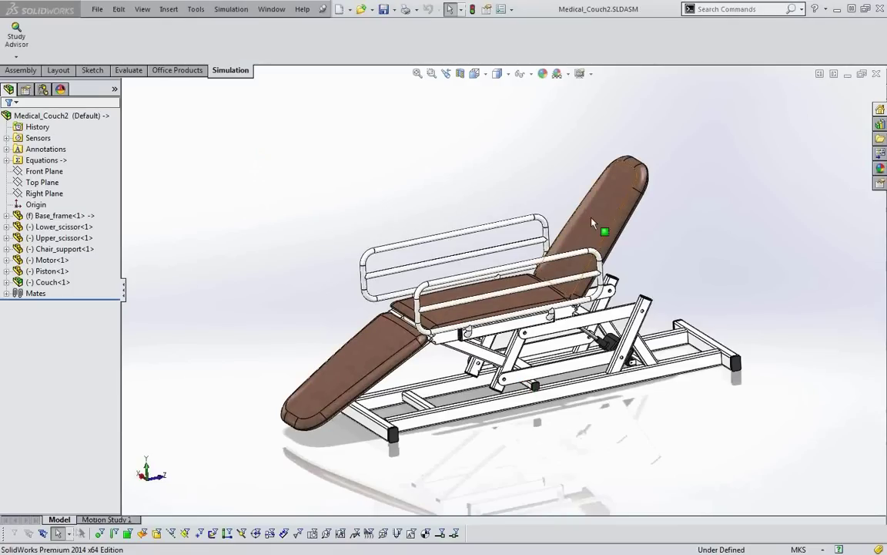
Try moving the chair support upward to raise the couch on its scissor frame, and undo the move
middle_click_drag(456, 350, 494, 359)
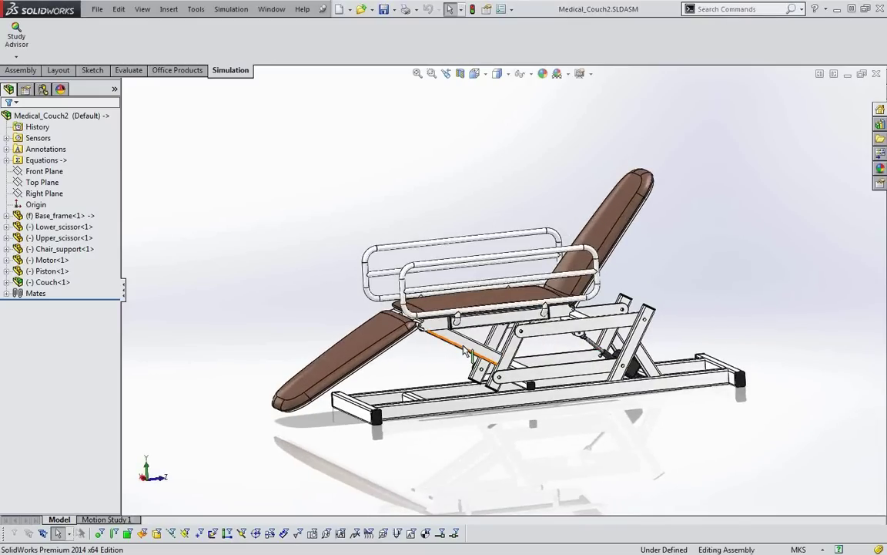
left_click_drag(465, 348, 463, 312)
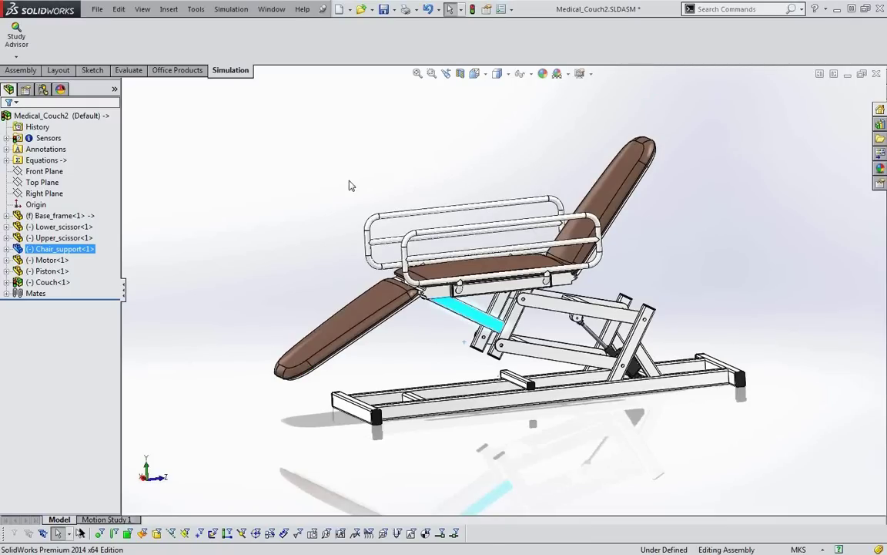
key("ctrl+z")
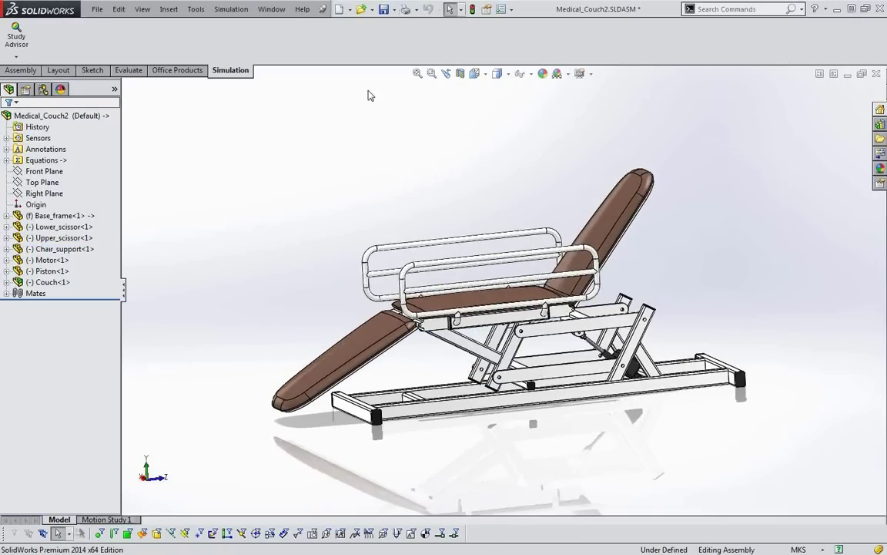
Open Motion Study 1 of the medical couch and choose Motion Analysis as its study type
left_click(139, 519)
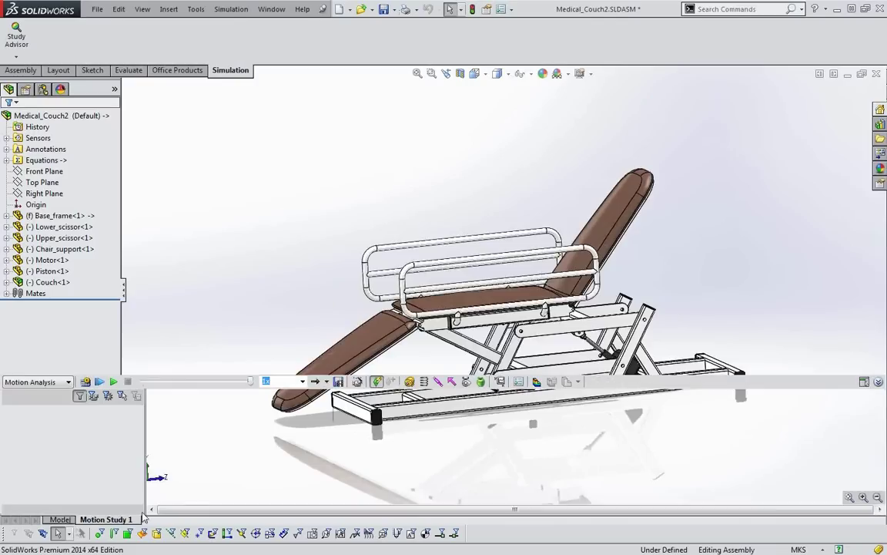
left_click(34, 293)
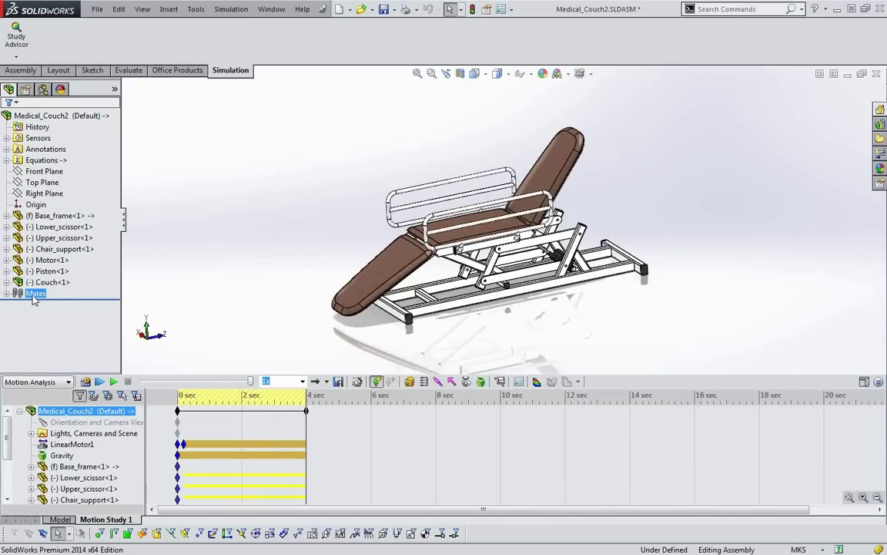
key("Escape")
left_click(34, 295)
left_click(34, 347)
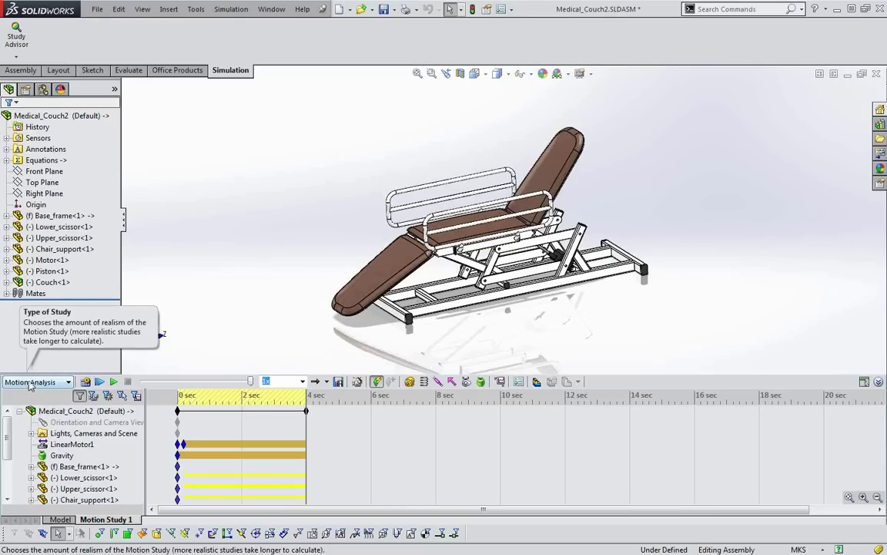
left_click(24, 382)
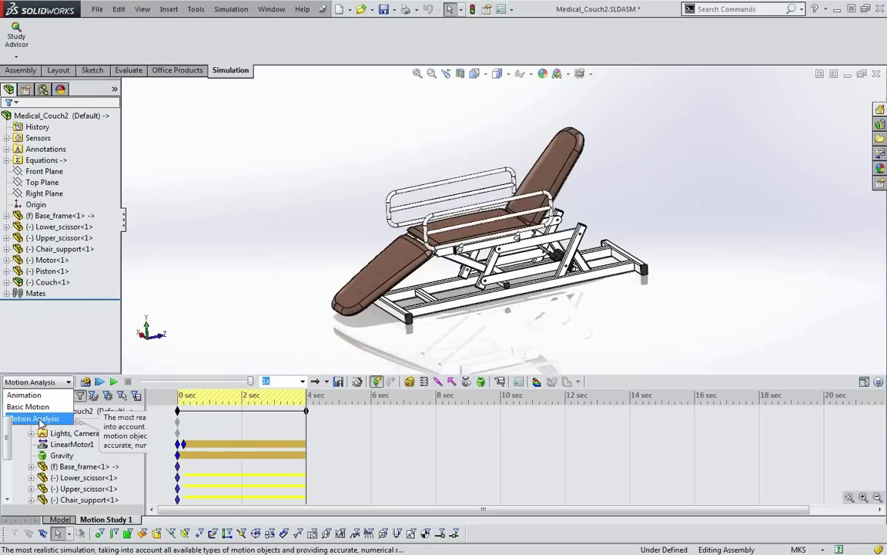
left_click(40, 420)
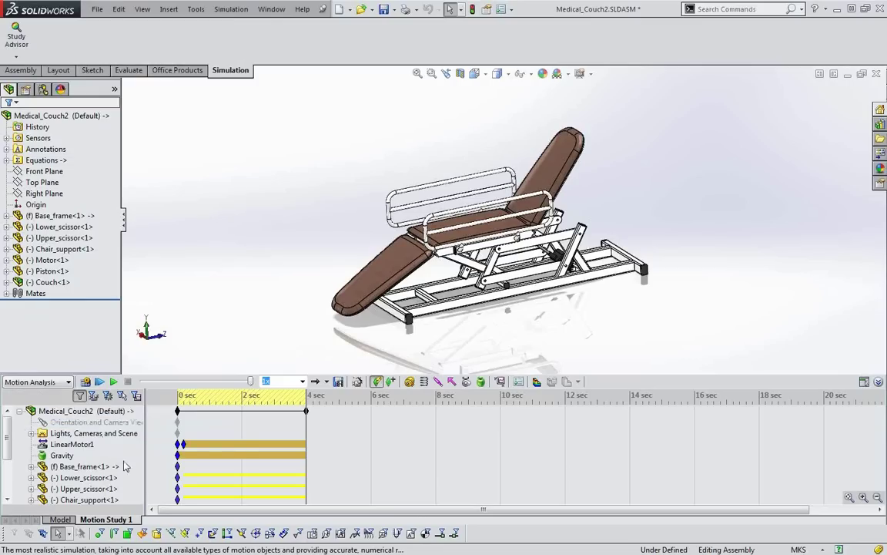
left_click(75, 478)
key("Escape")
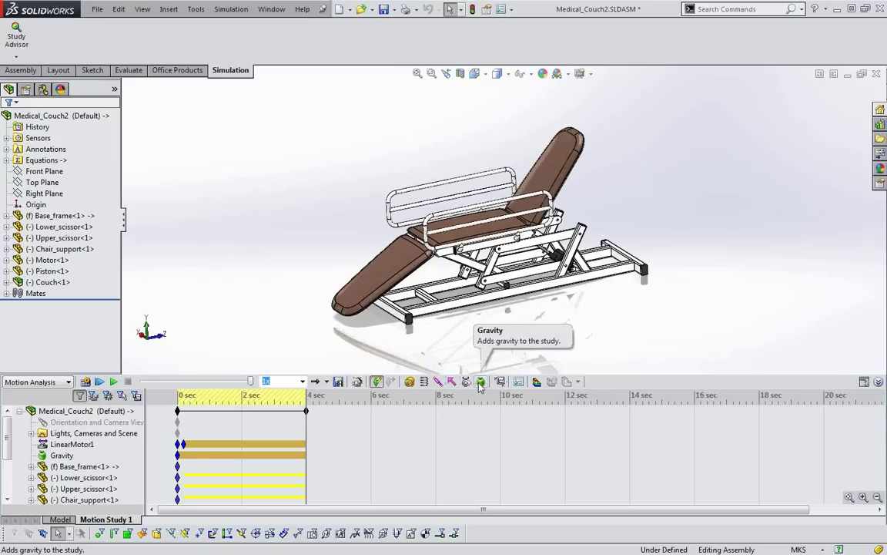
Load the SolidWorks Motion add-in
left_click(113, 382)
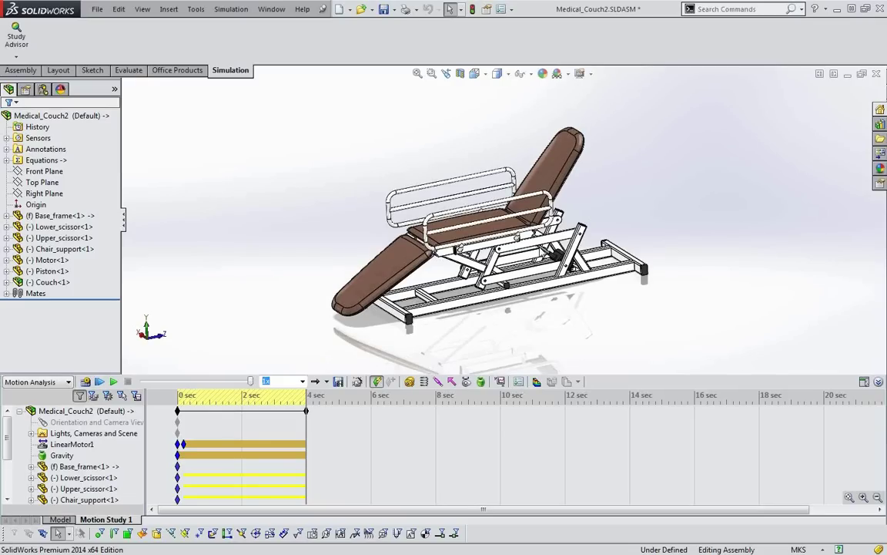
left_click(68, 444)
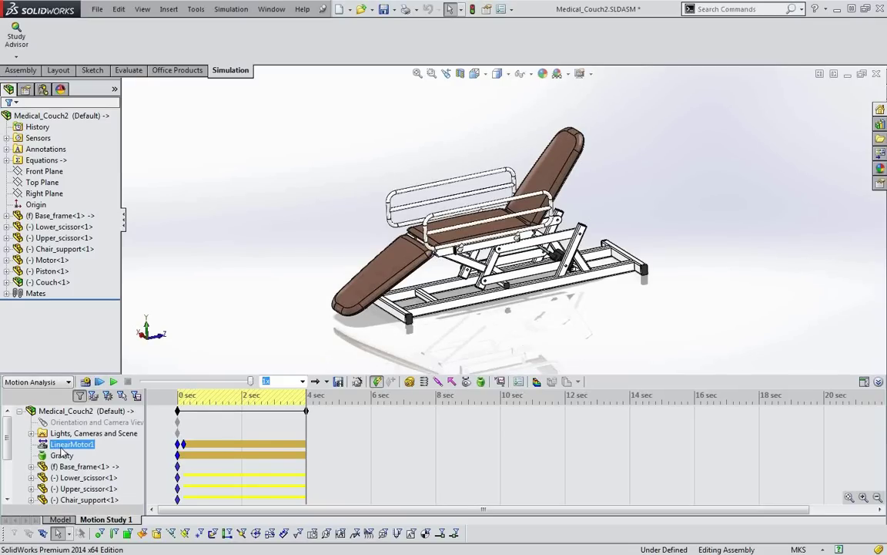
key("Escape")
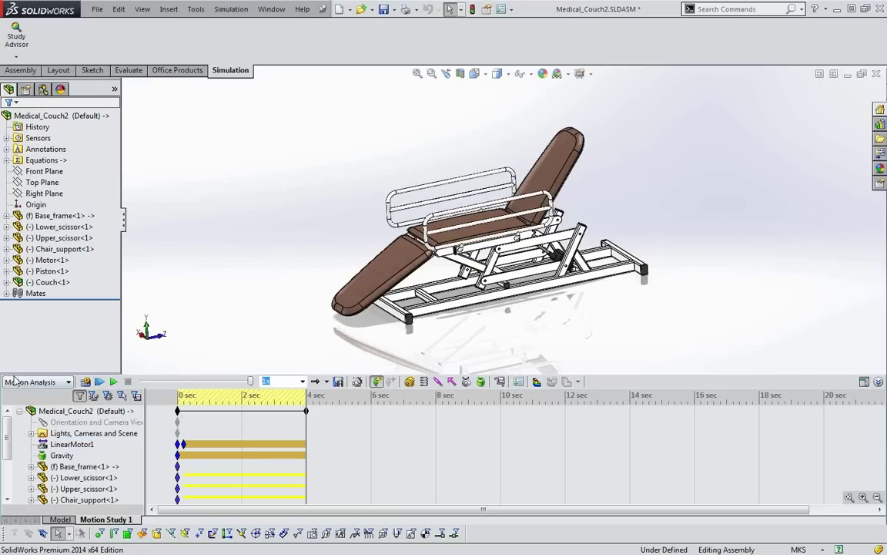
left_click(191, 73)
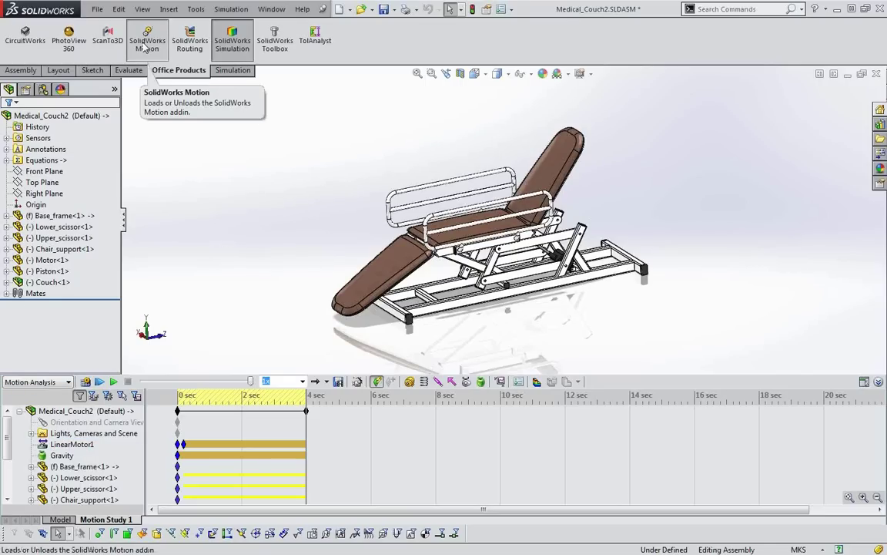
left_click(145, 48)
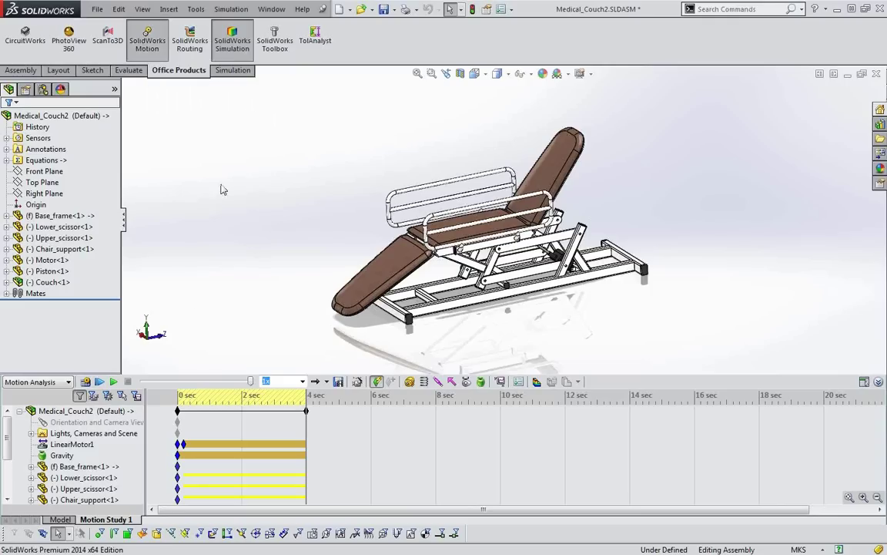
Open the LinearMotor1 definition for editing and inspect the piston face used as the motor location
left_click(50, 458)
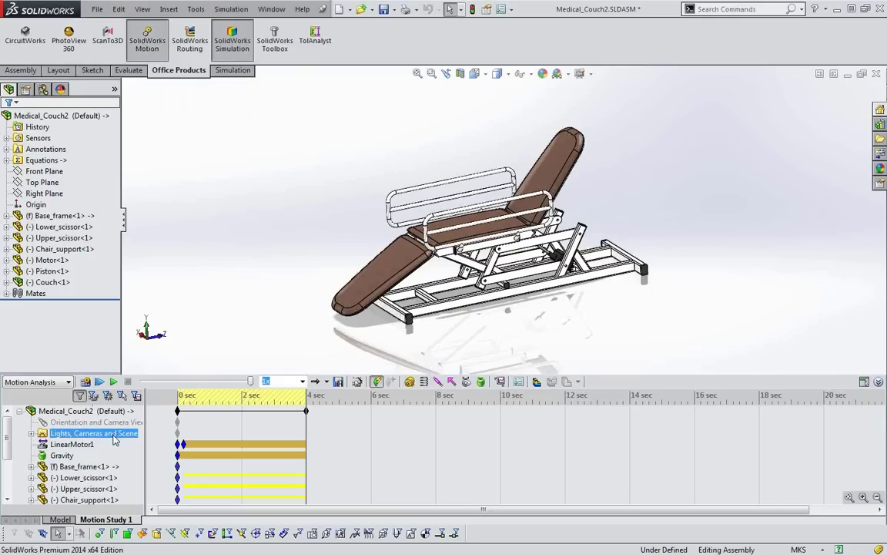
left_click(57, 447)
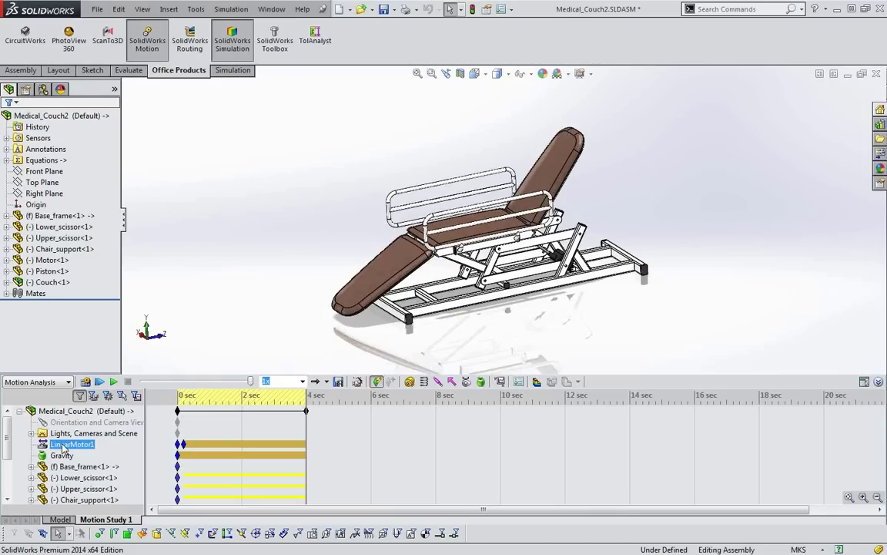
right_click(62, 445)
left_click(91, 453)
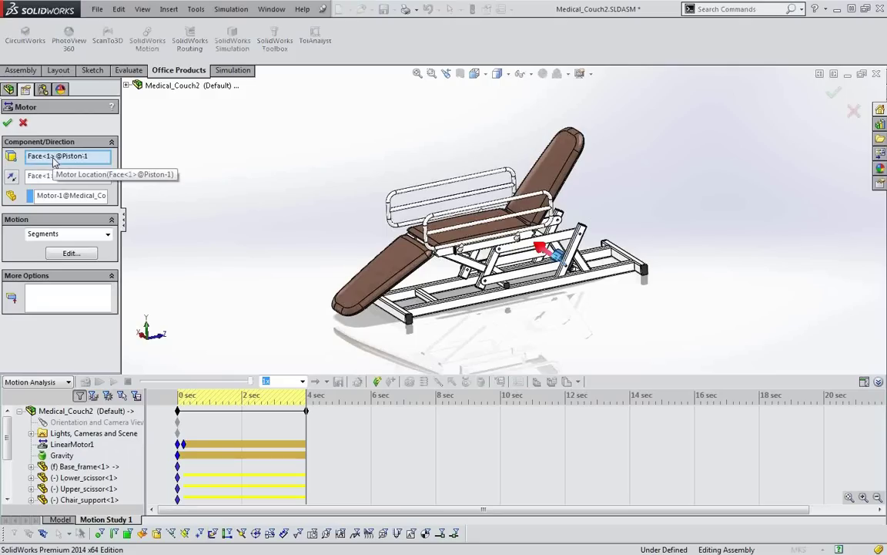
left_click(55, 158)
scroll(543, 262, "down", 5)
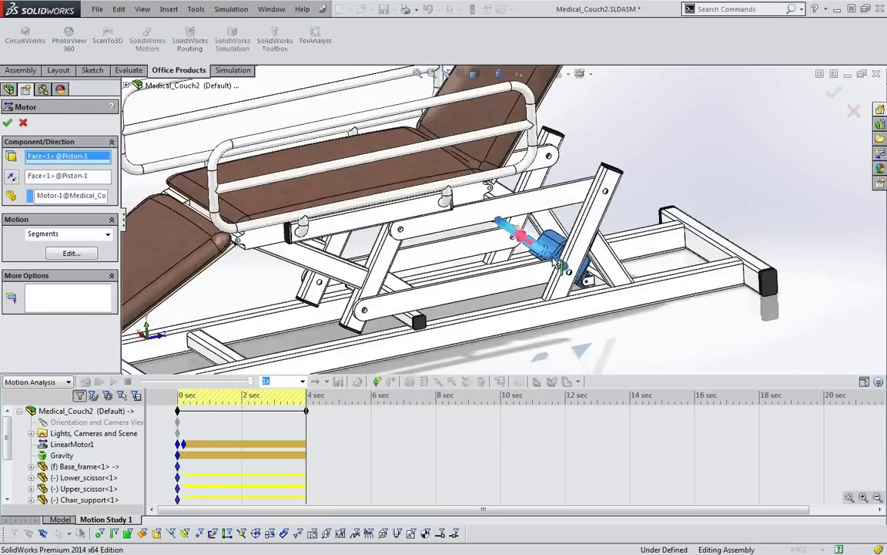
scroll(543, 263, "up", 2)
scroll(434, 263, "up", 4)
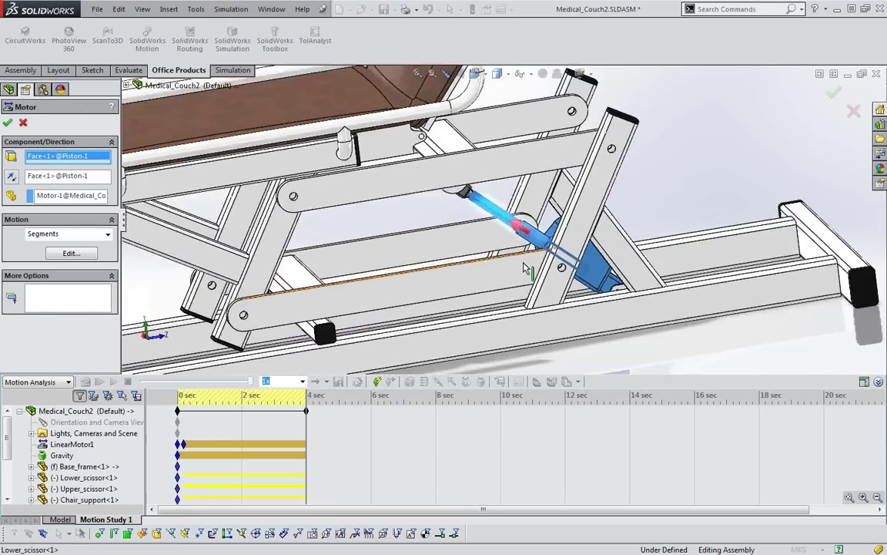
scroll(434, 263, "up", 3)
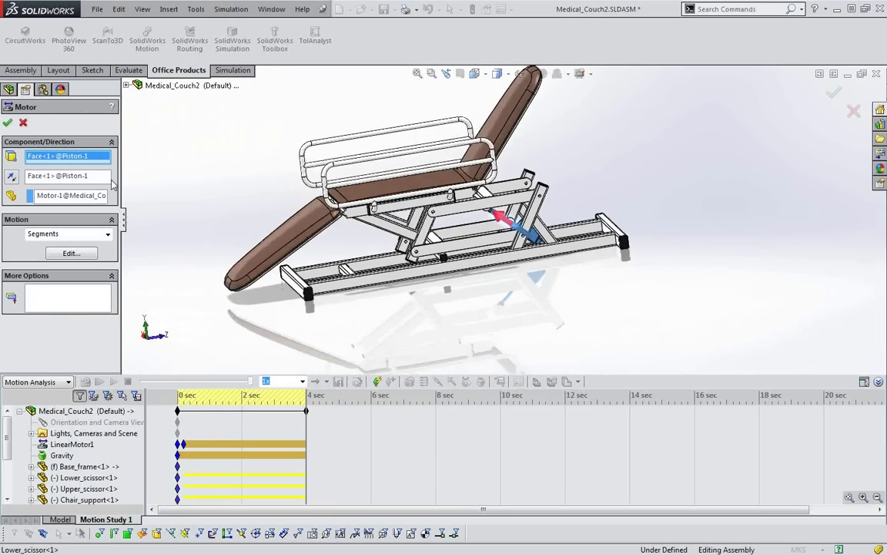
Inspect the motor body chosen as the component that the piston moves relative to
left_click(62, 196)
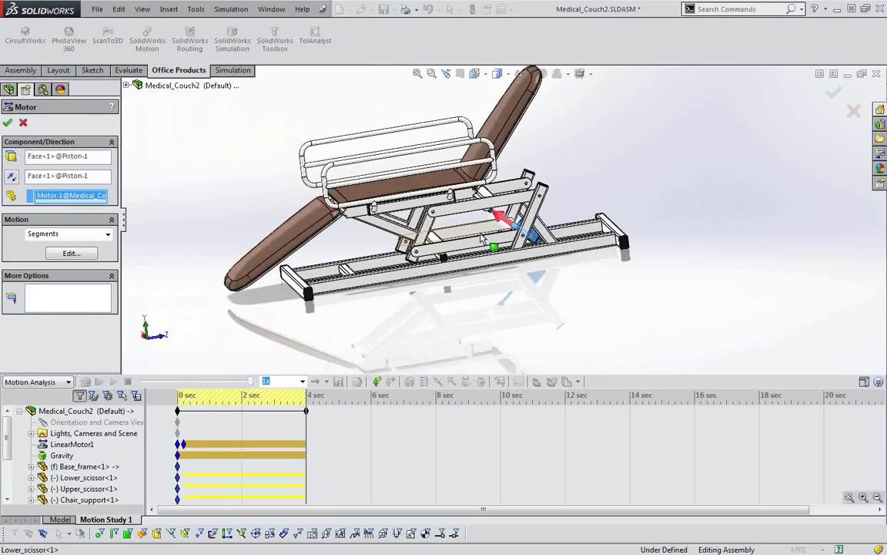
scroll(515, 222, "down", 3)
scroll(515, 222, "down", 2)
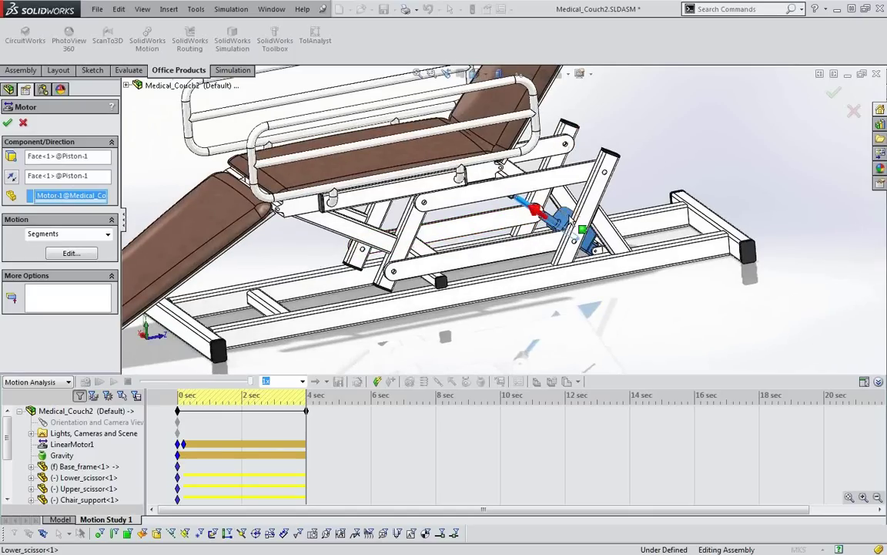
scroll(552, 215, "up", 3)
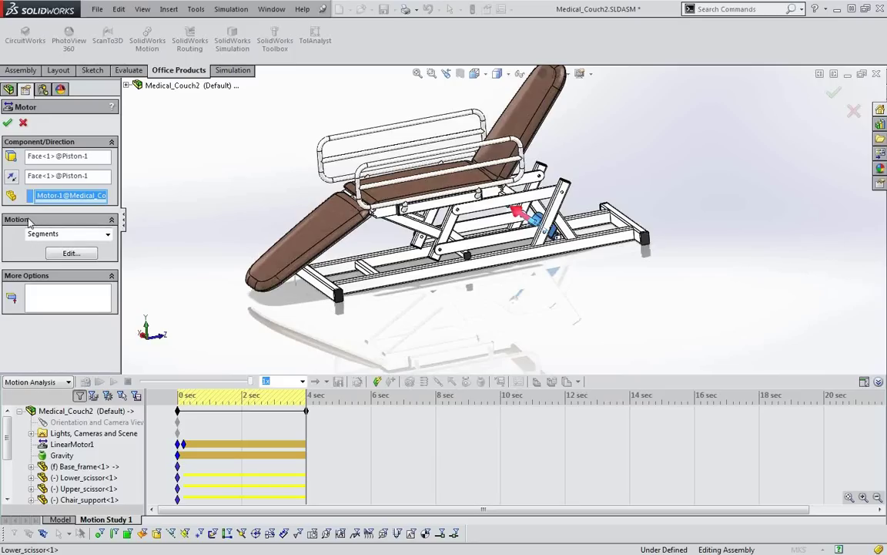
Examine the linear motor's displacement profile in the Function Builder, accept it and reselect Segments as the motion type
left_click(72, 255)
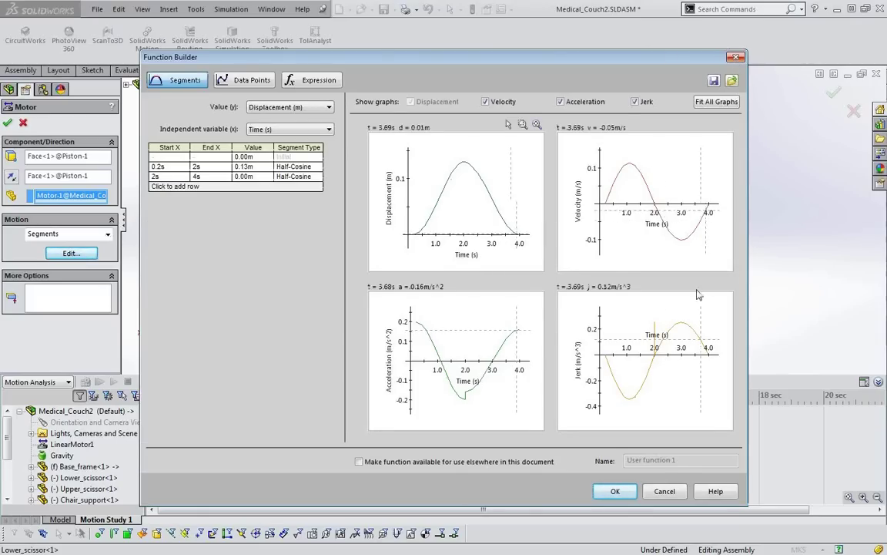
left_click(615, 490)
left_click(107, 234)
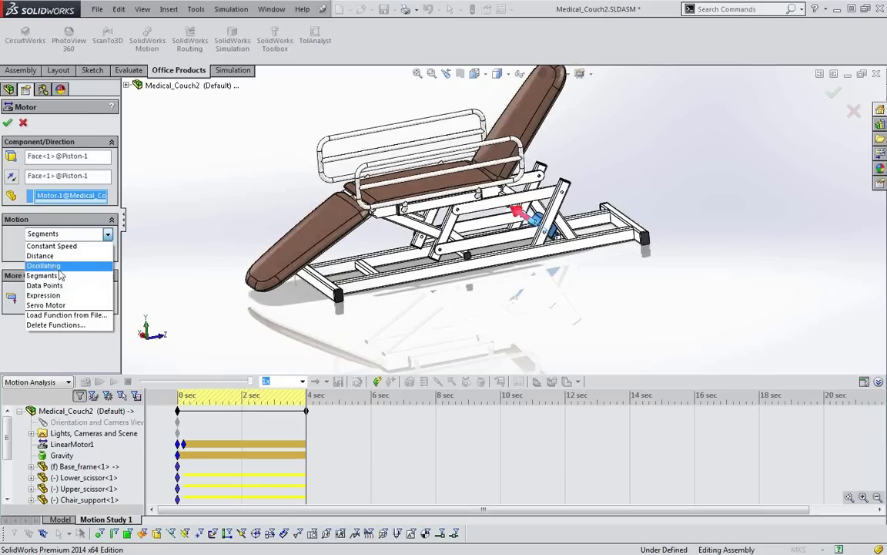
left_click(40, 276)
Review the motor's velocity segment table and graphs in the Function Builder, and accept the function and the motor definition
left_click(70, 253)
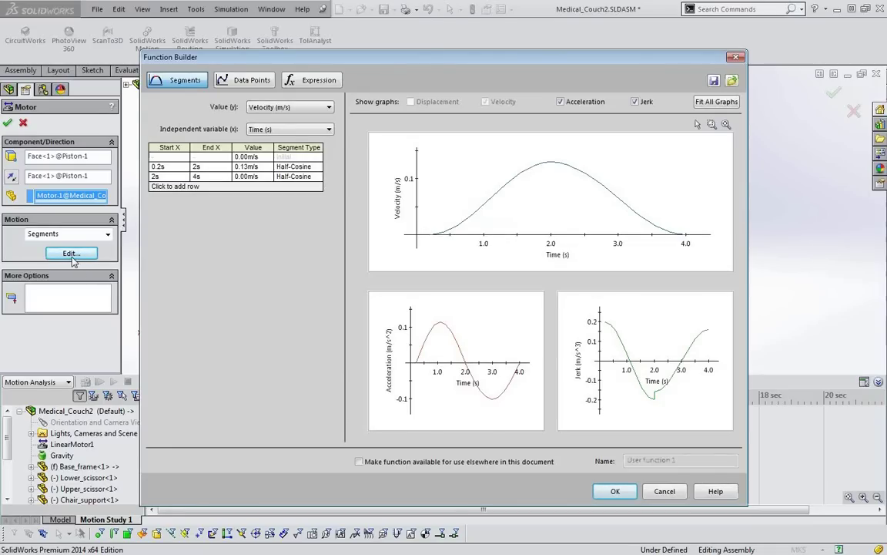
key("Return")
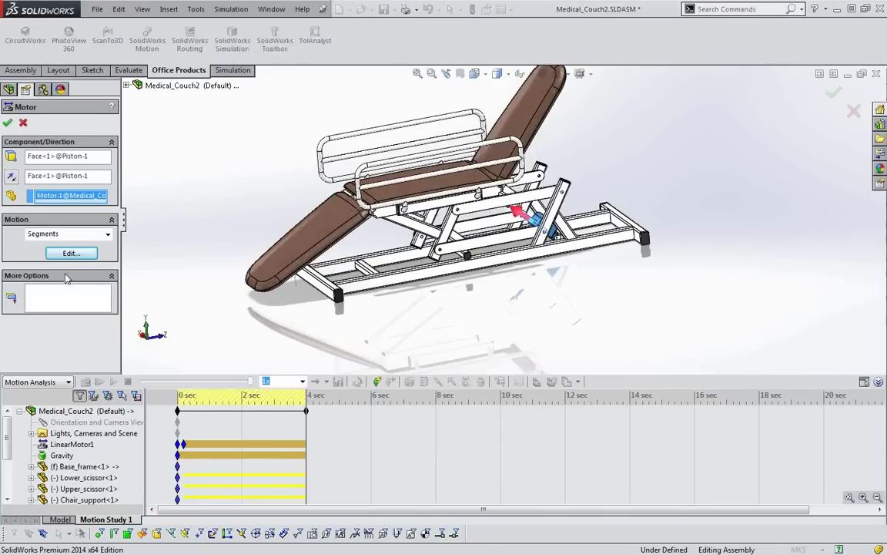
left_click(68, 254)
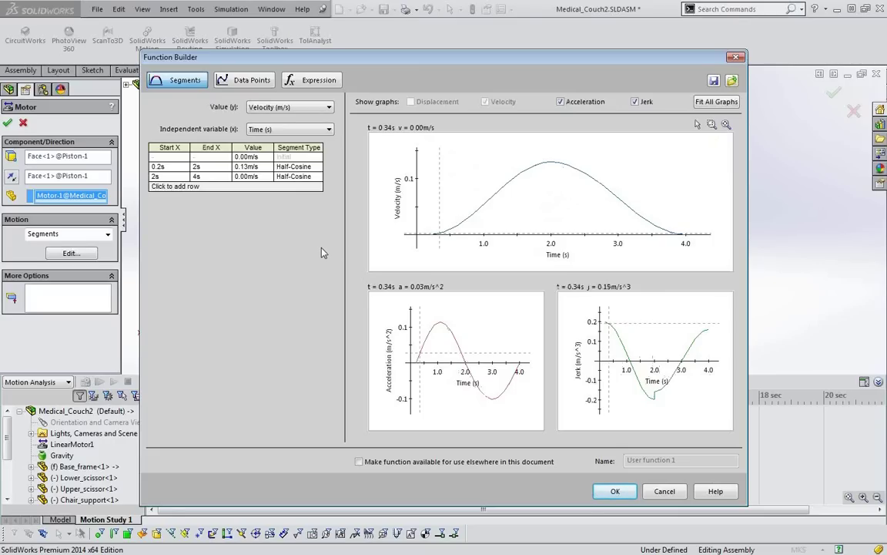
left_click(615, 490)
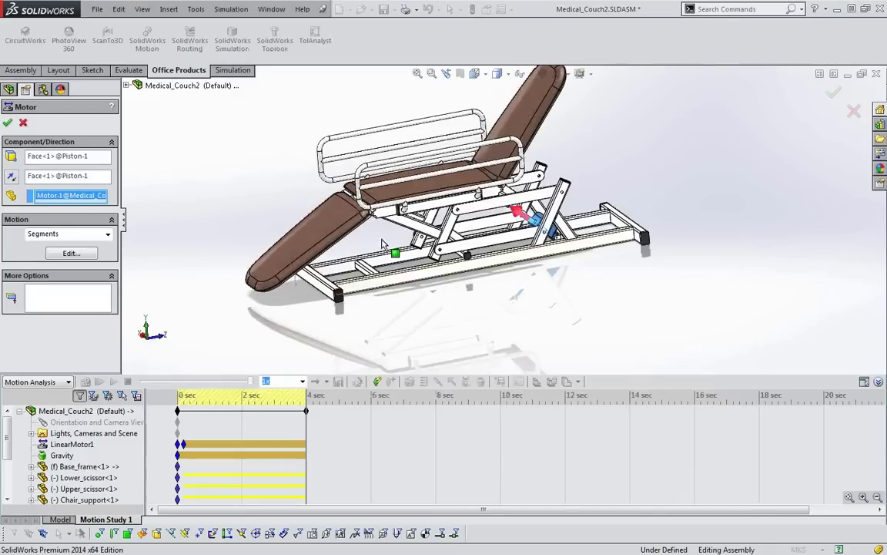
left_click(833, 92)
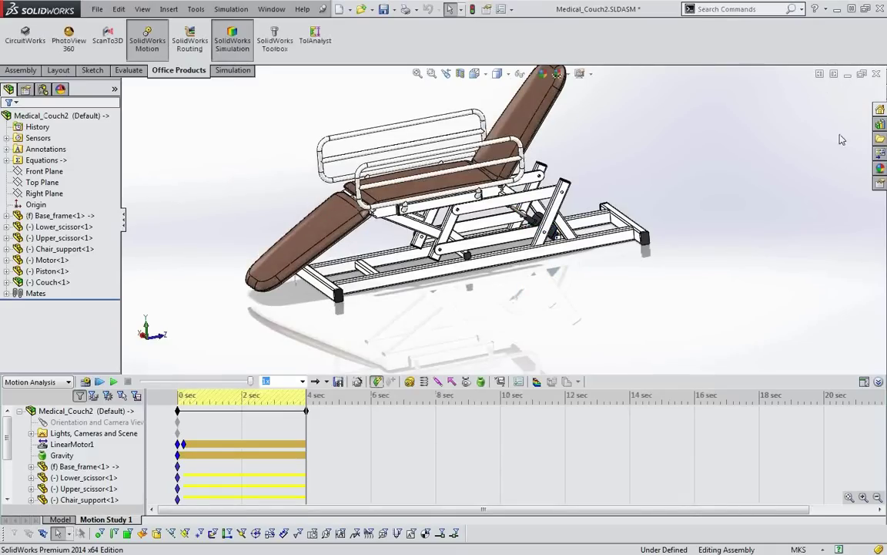
left_click(58, 456)
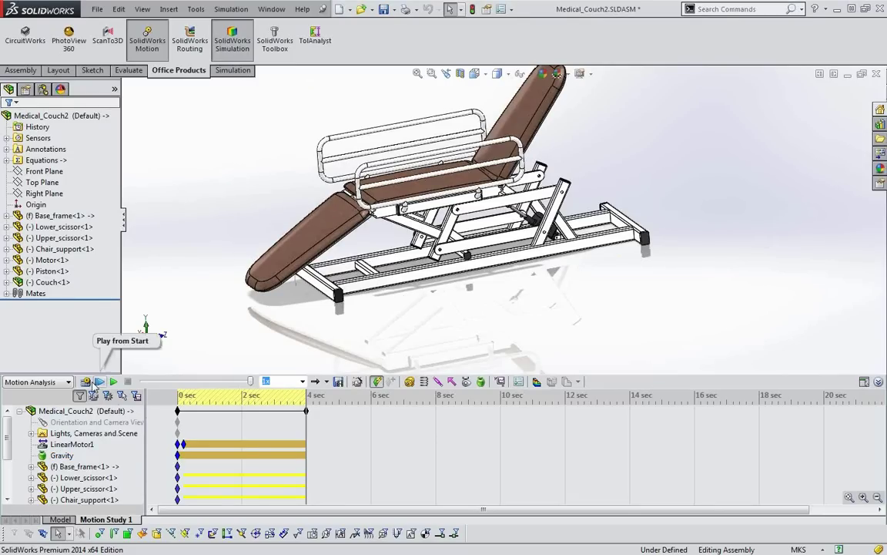
left_click(61, 446)
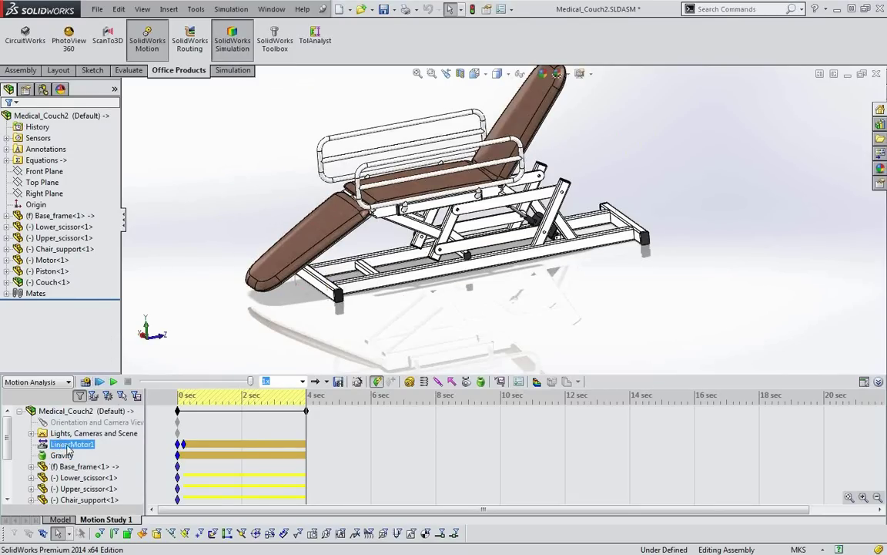
left_click(61, 410)
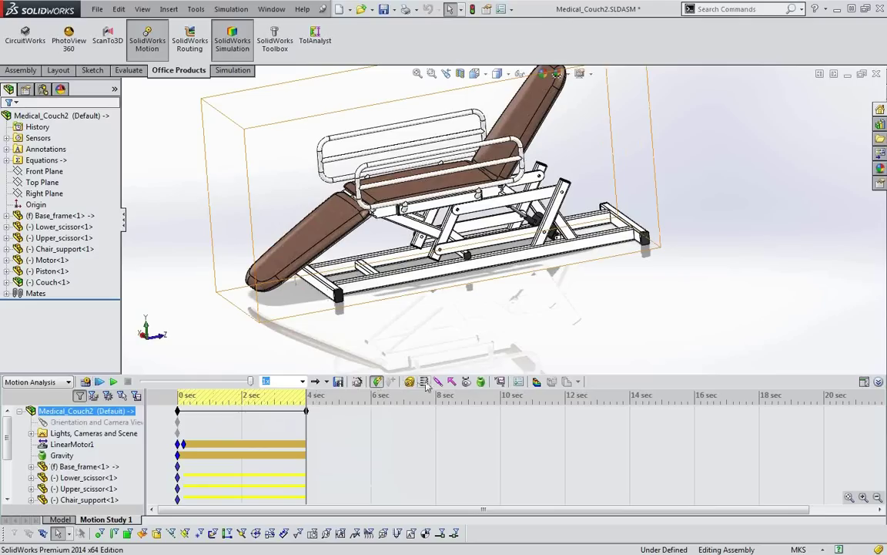
left_click(262, 368)
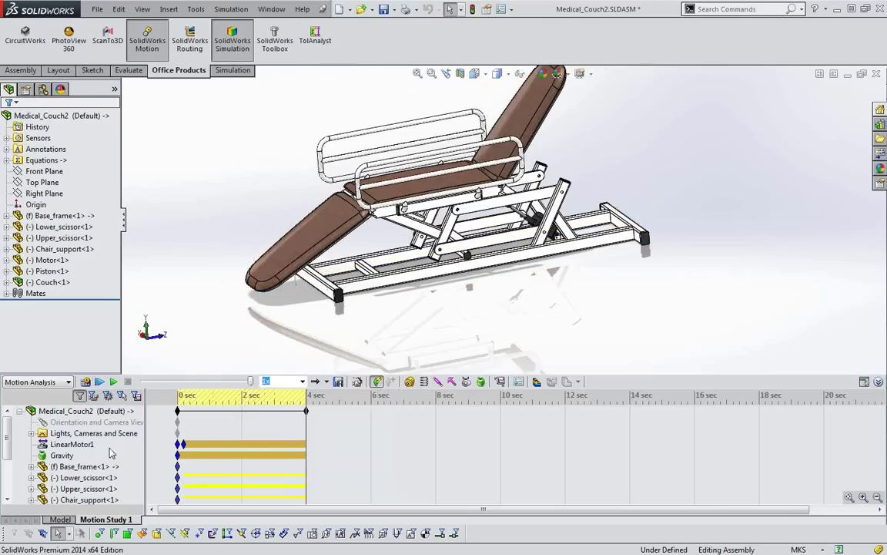
Calculate the Motion Analysis study of the medical couch
left_click(86, 381)
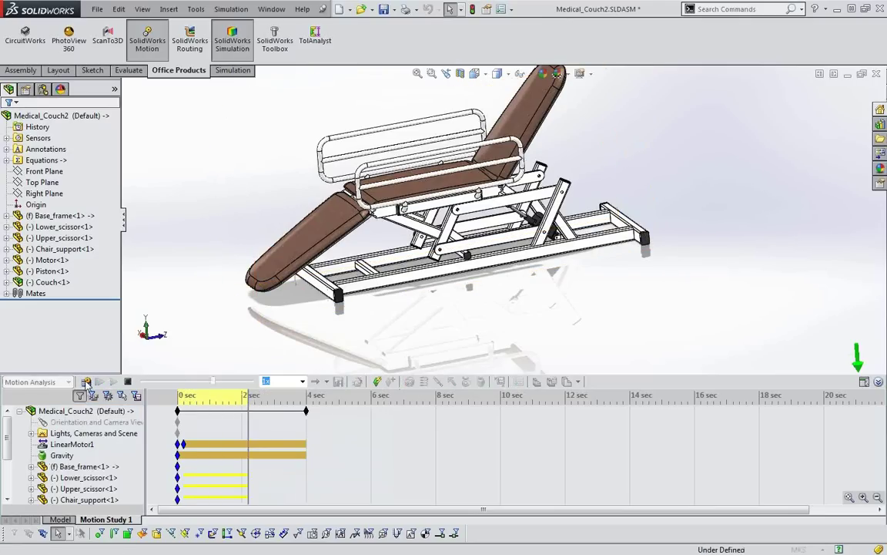
left_click(81, 477)
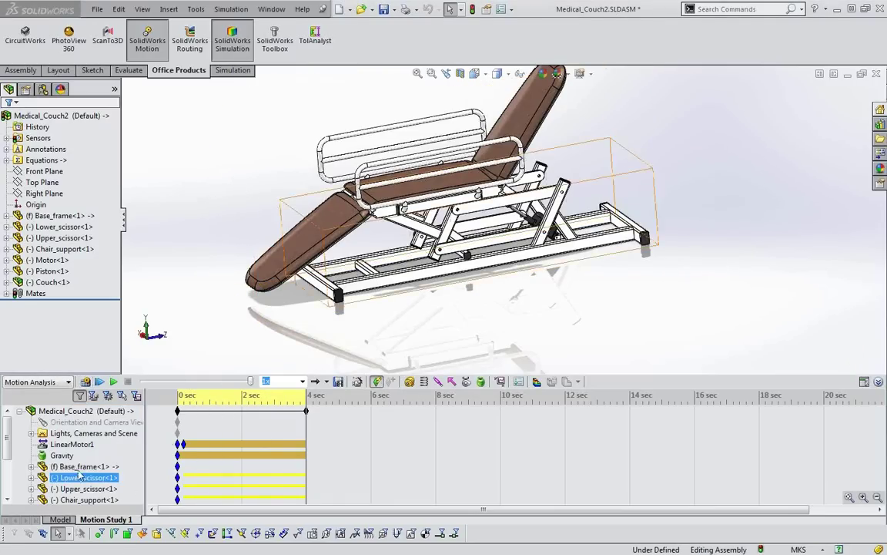
left_click(83, 500)
left_click(122, 442)
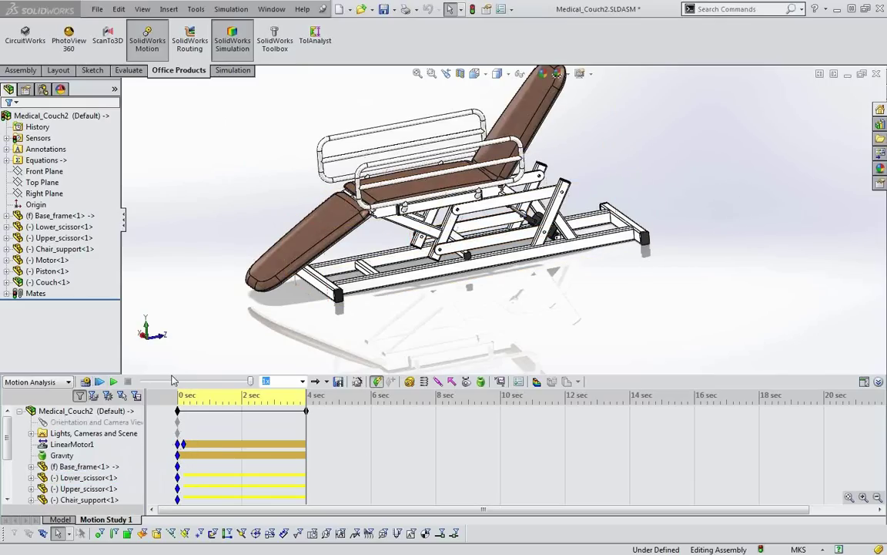
Enlarge the motion study area until the whole study tree, including the Results folder, fits in it
mouse_move(172, 381)
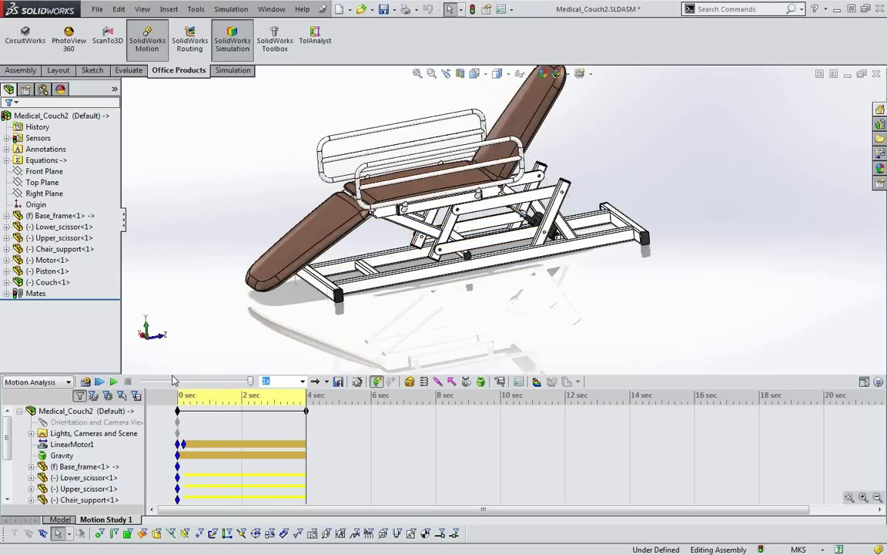
left_click_drag(171, 368, 178, 329)
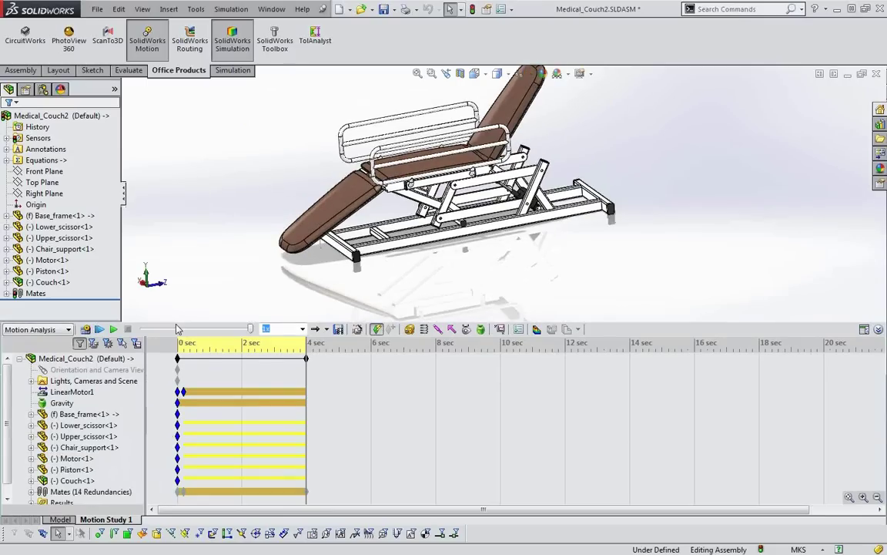
left_click(53, 502)
left_click(92, 370)
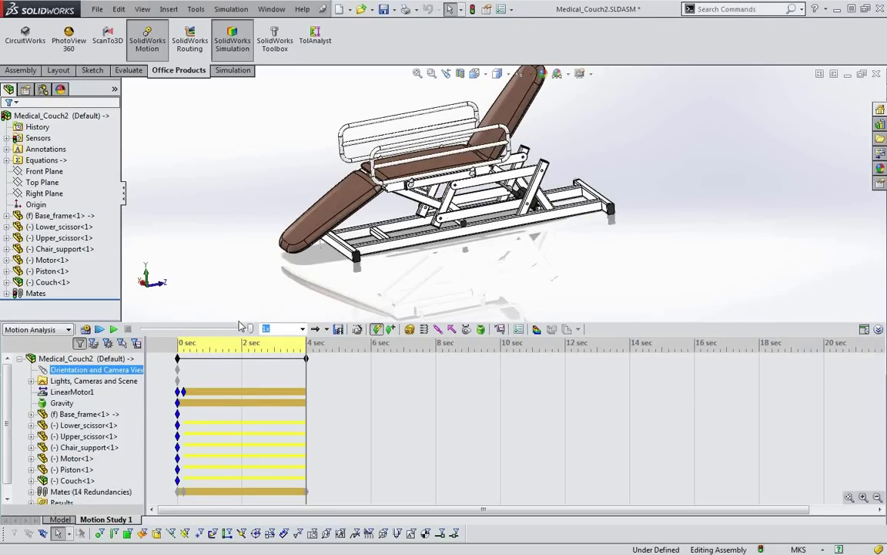
left_click_drag(239, 287, 239, 288)
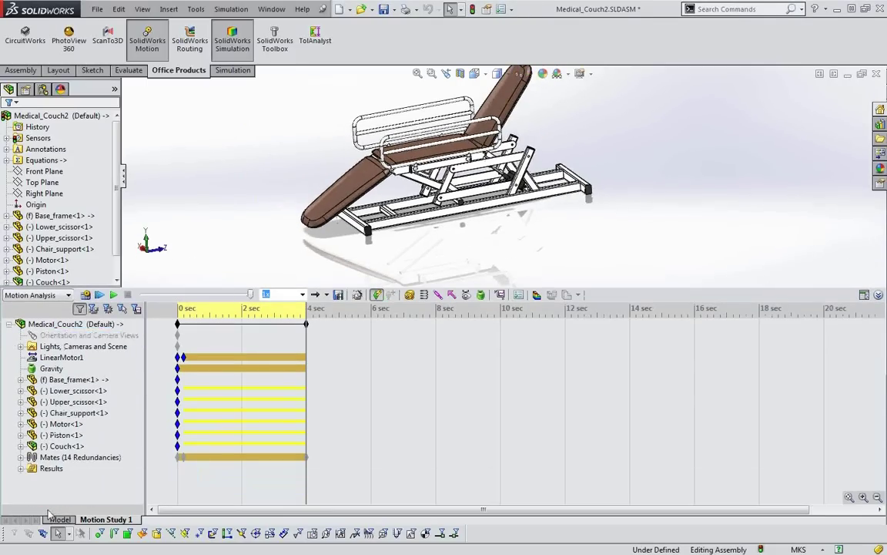
Show the motor force plot (Plot1) and the linear displacement plot (Plot5) from the study's results
left_click(21, 468)
left_click(94, 468)
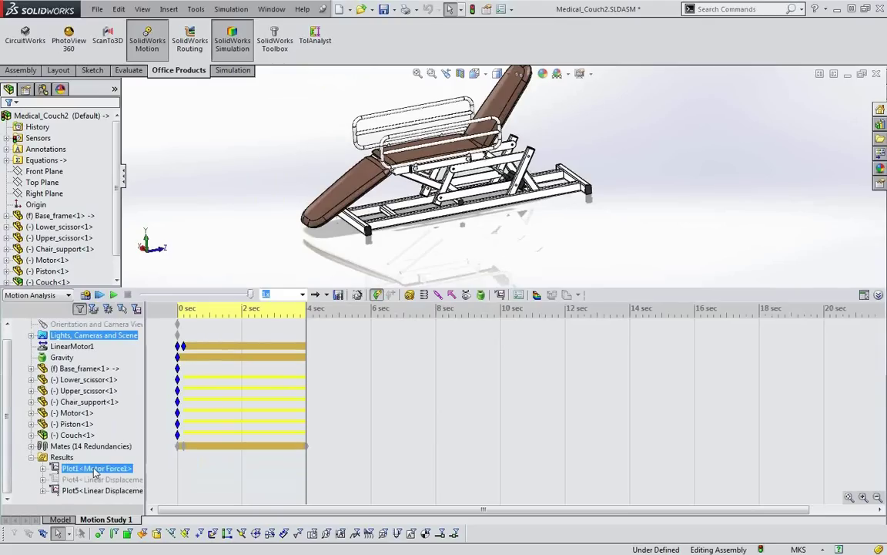
right_click(94, 470)
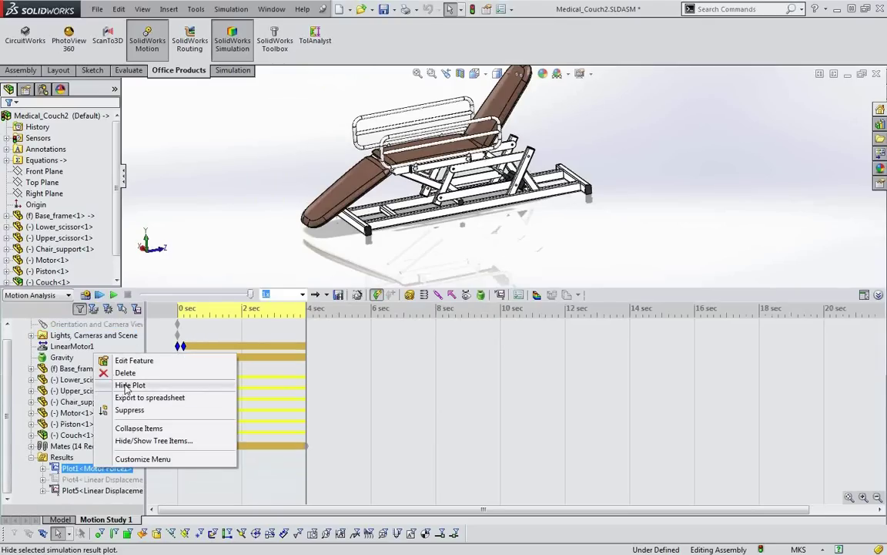
left_click(127, 385)
right_click(93, 468)
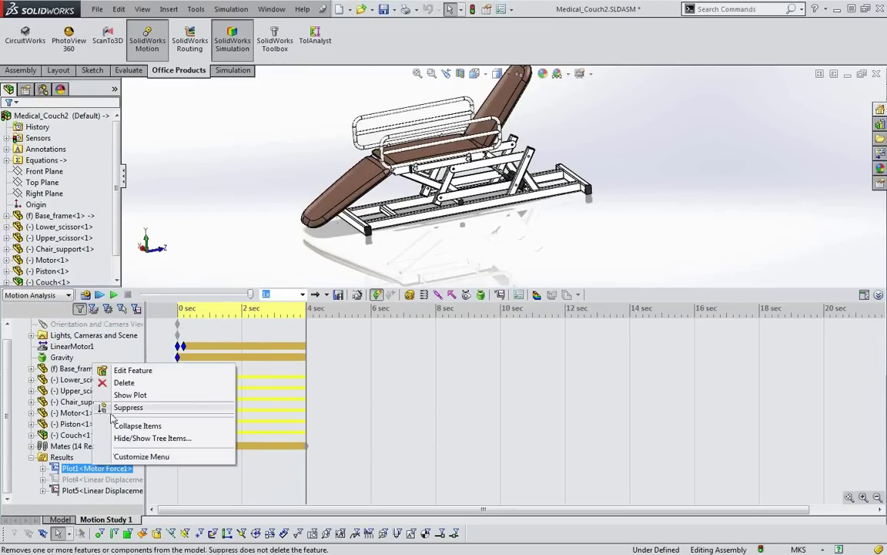
left_click(124, 395)
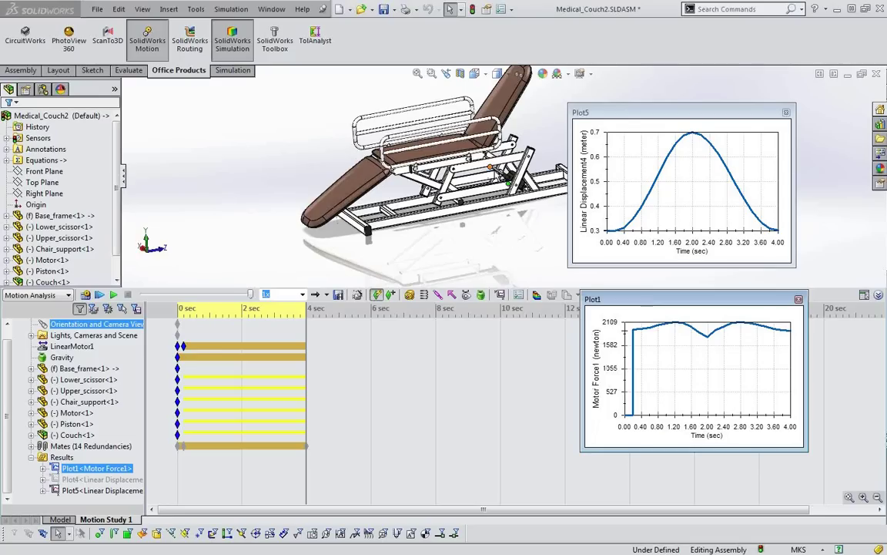
Arrange the displacement and motor force plots clear of the couch model and play the motion from the start
left_click_drag(523, 202, 540, 158)
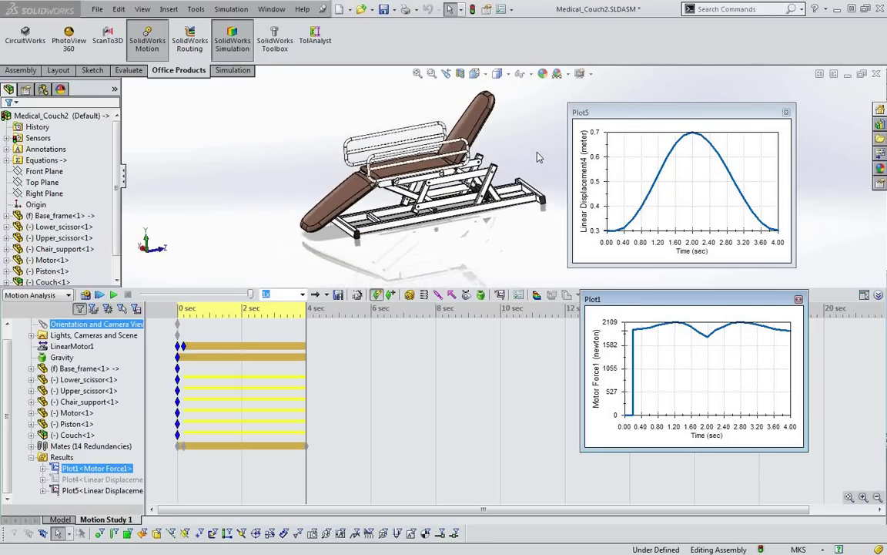
left_click_drag(569, 105, 610, 94)
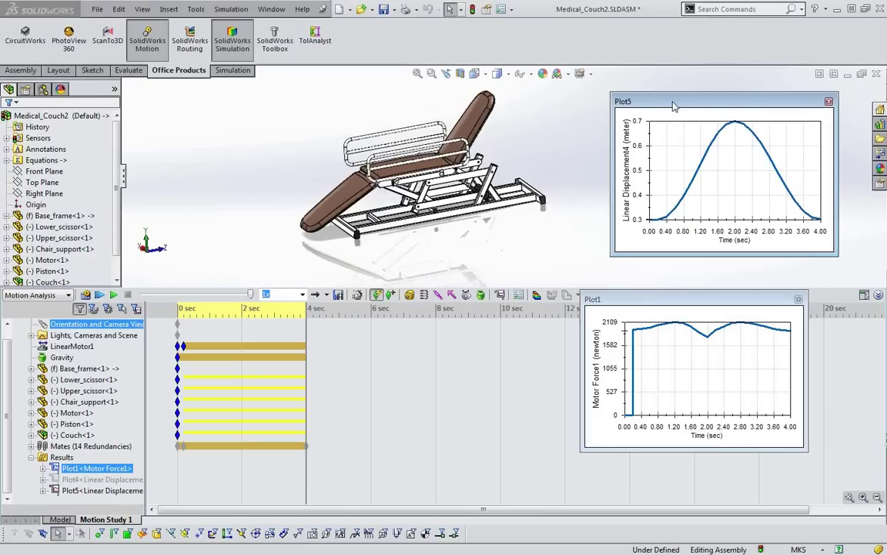
left_click_drag(667, 301, 697, 279)
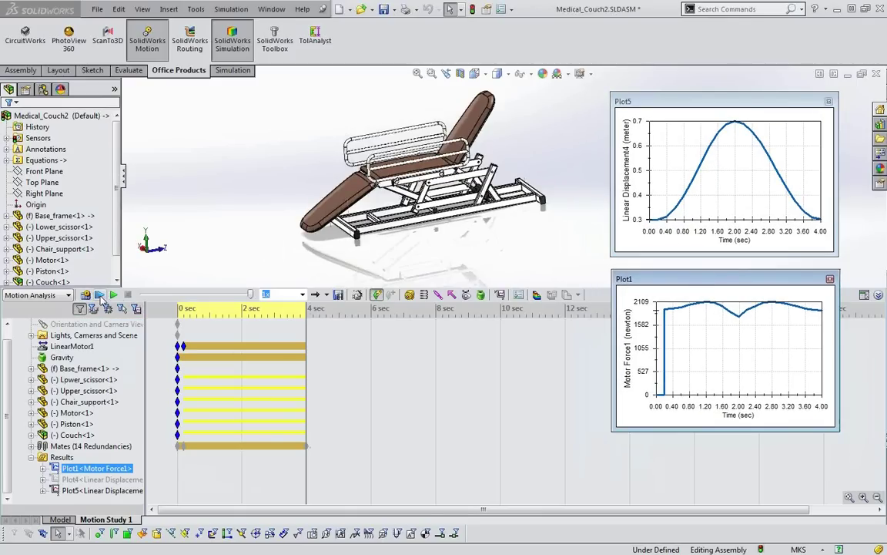
left_click(99, 295)
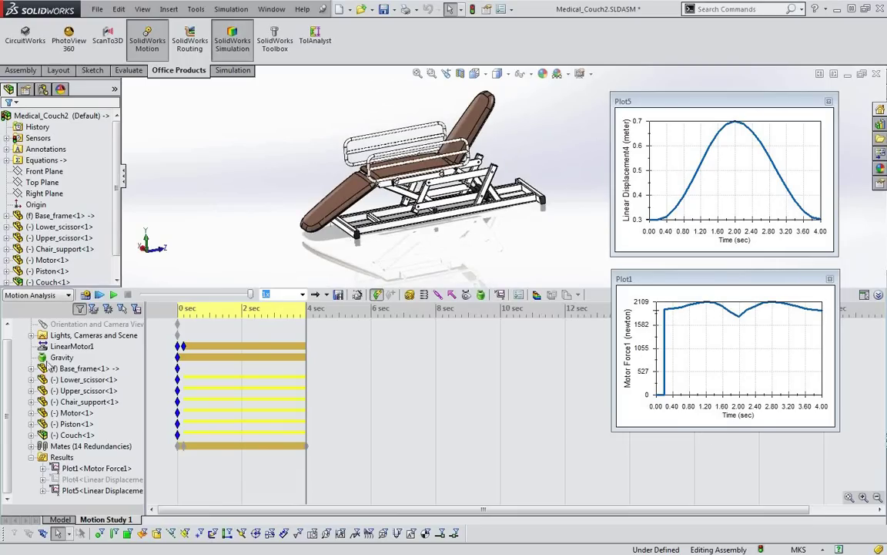
left_click(418, 383)
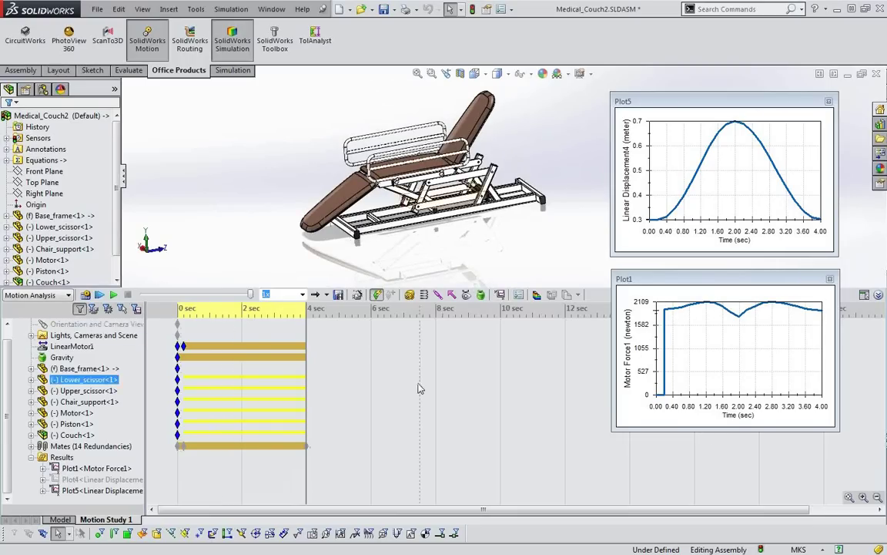
Close the linear displacement plot and enlarge the motor force plot
left_click(829, 101)
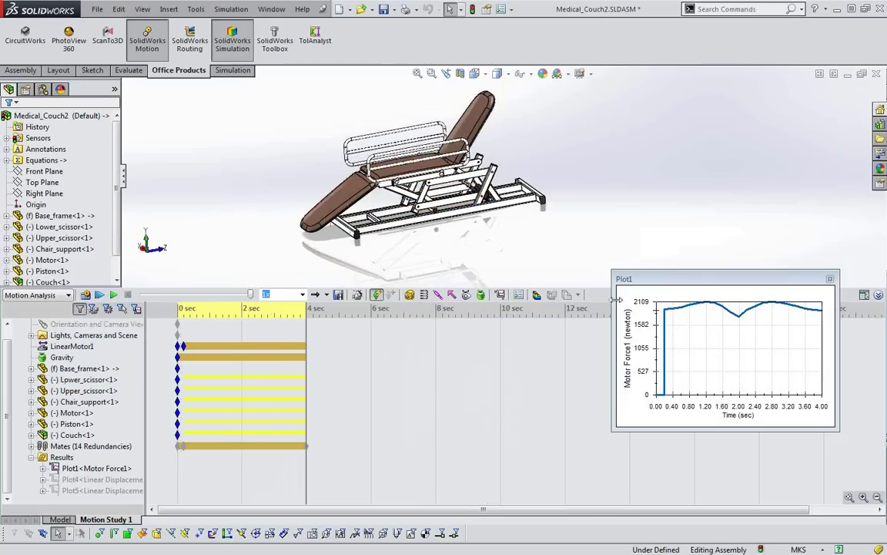
left_click_drag(609, 279, 605, 106)
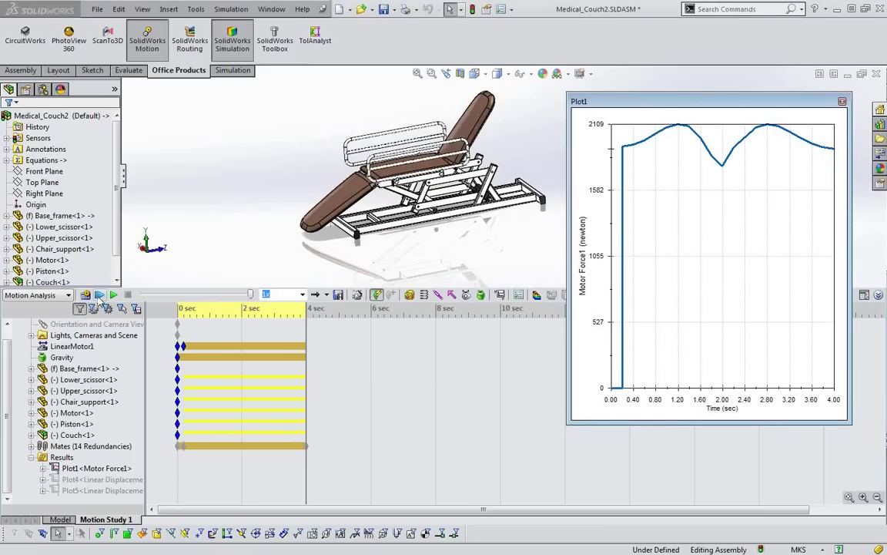
Replay the motion from the start and read the motor force curve at several points before closing the plot
left_click(100, 295)
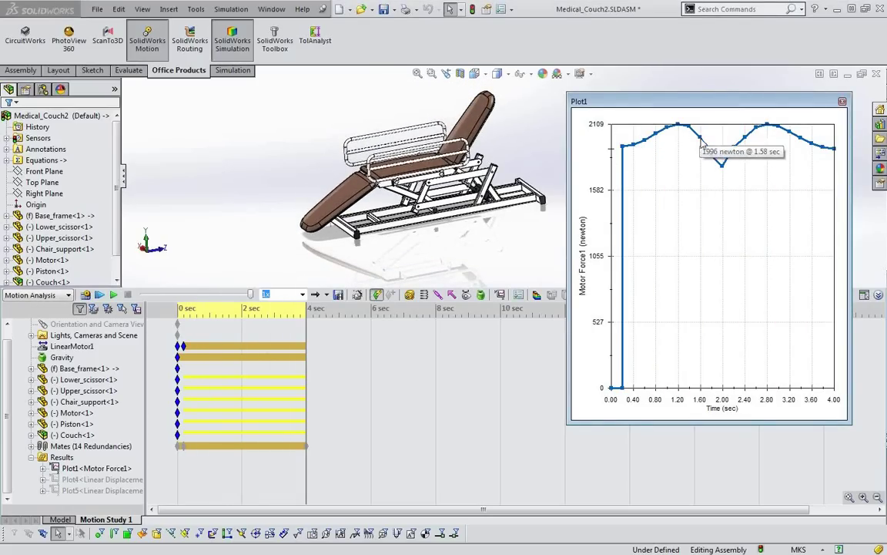
mouse_move(701, 142)
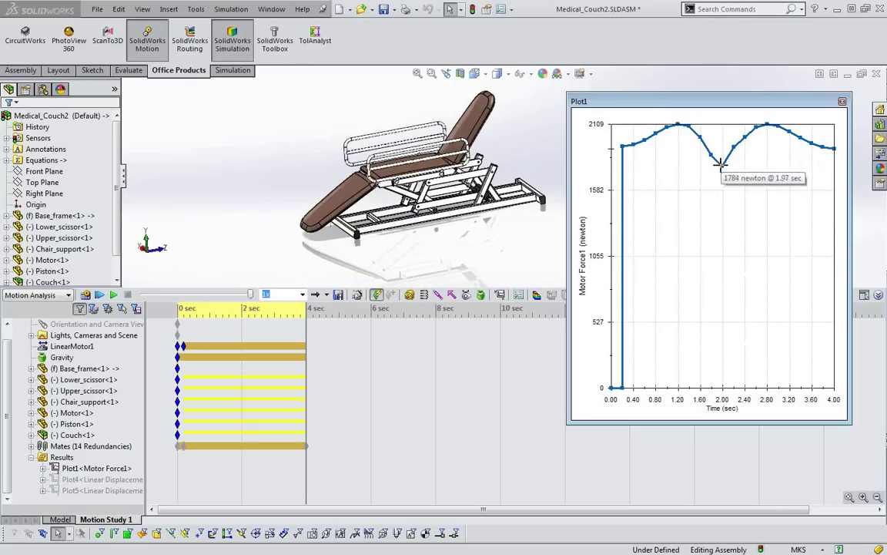
mouse_move(733, 146)
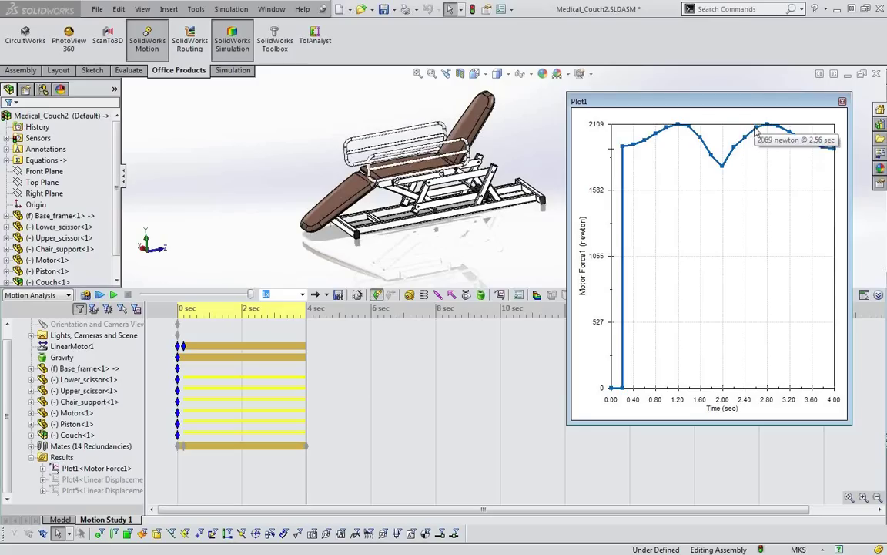
mouse_move(801, 143)
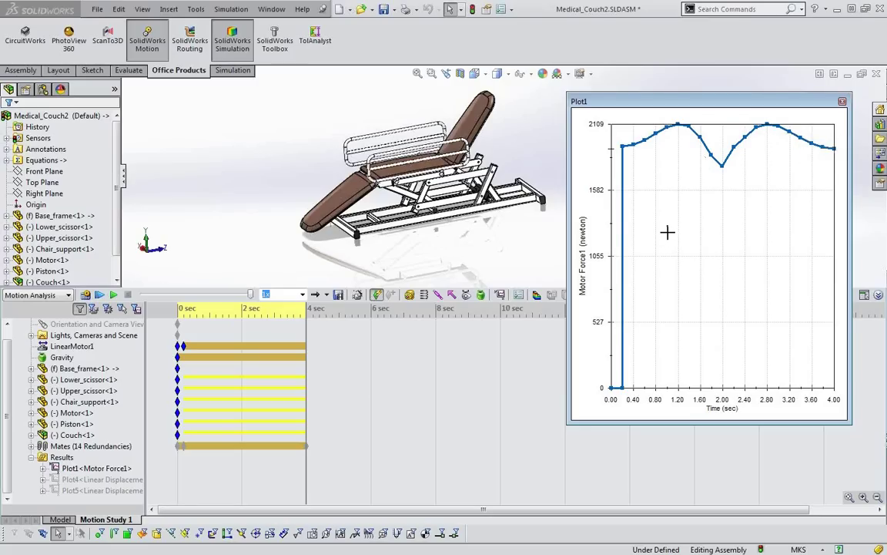
left_click(843, 103)
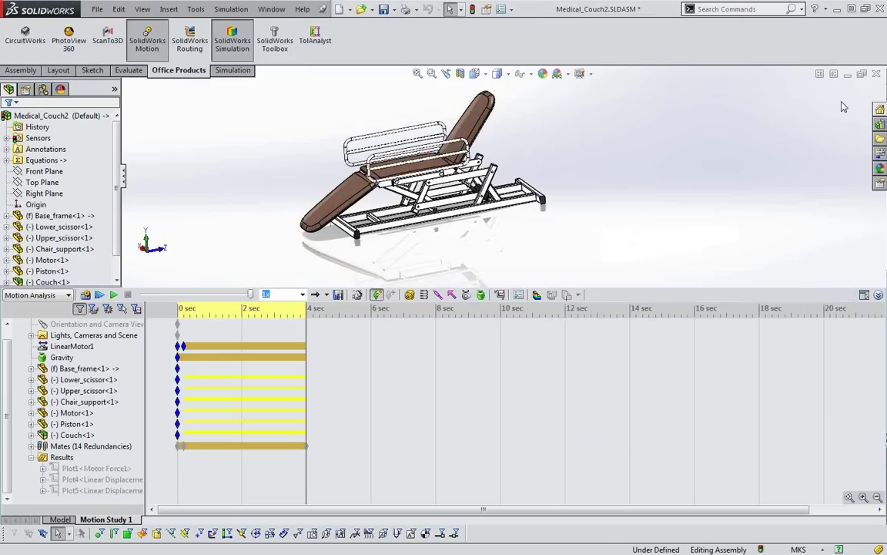
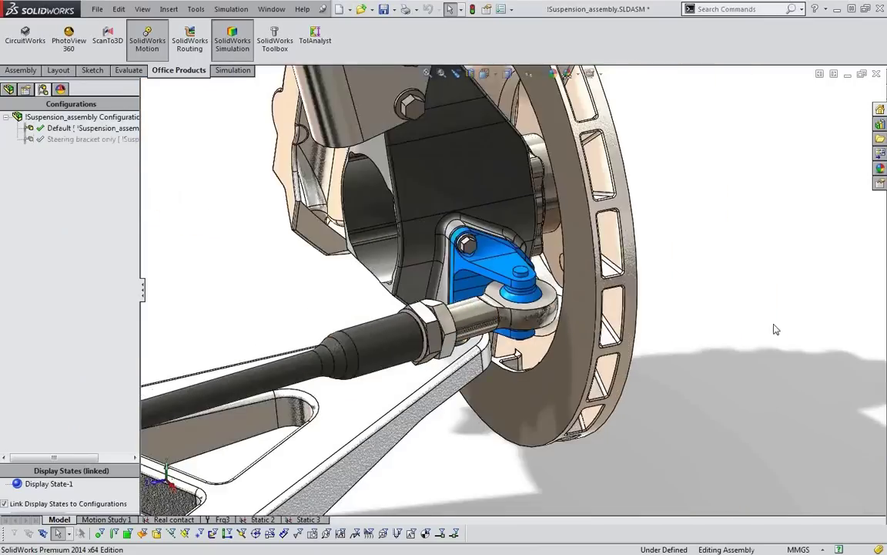
Examine the steering bracket in the !Suspension_assembly model, both close up and within the whole assembly
key("f")
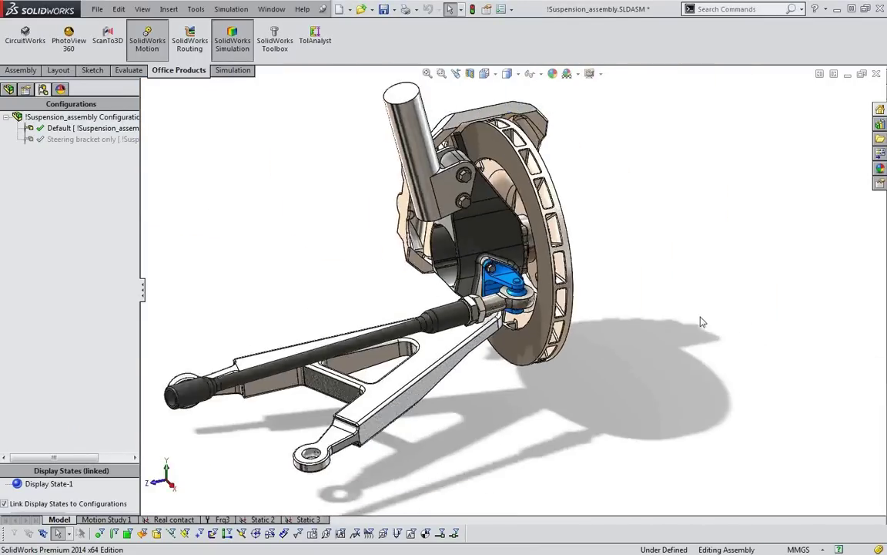
middle_click_drag(401, 286, 363, 324)
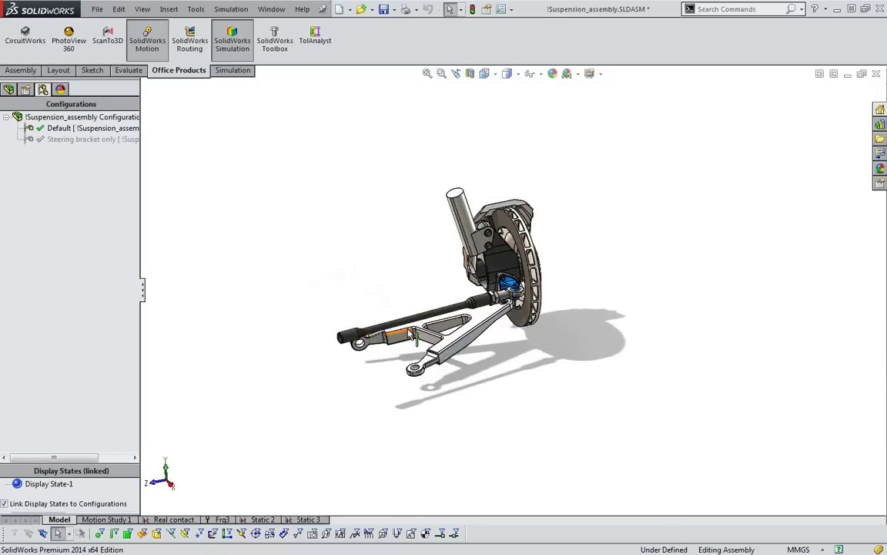
left_click_drag(490, 305, 510, 302)
scroll(511, 296, "down", 8)
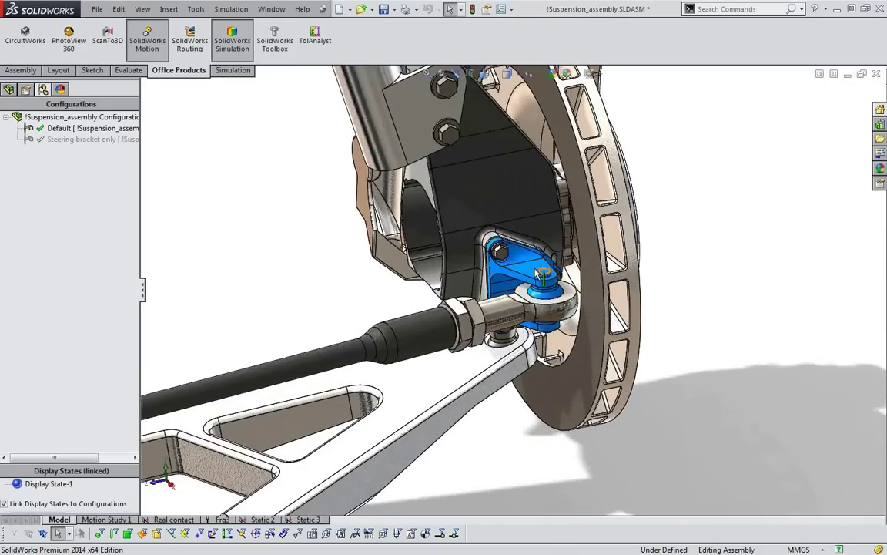
key("f")
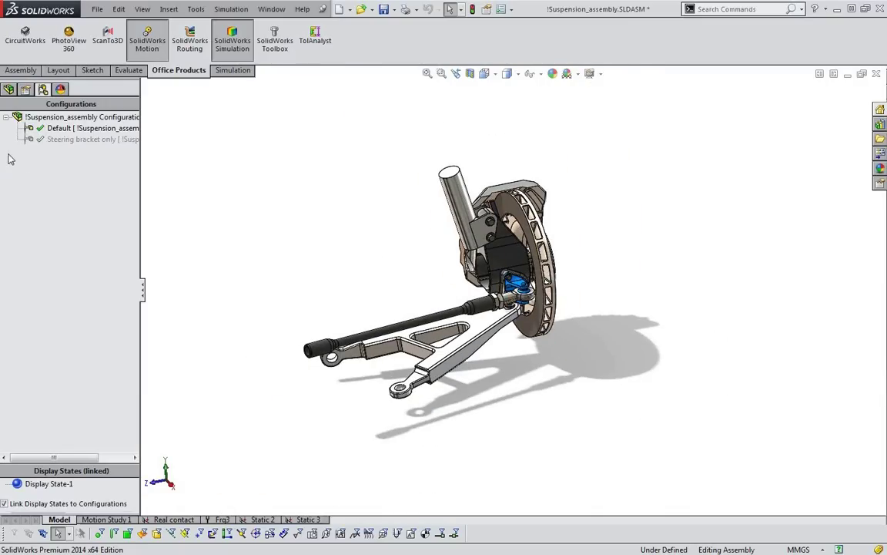
Activate the "Steering bracket only" configuration of the suspension assembly
left_click(65, 142)
left_click(93, 145)
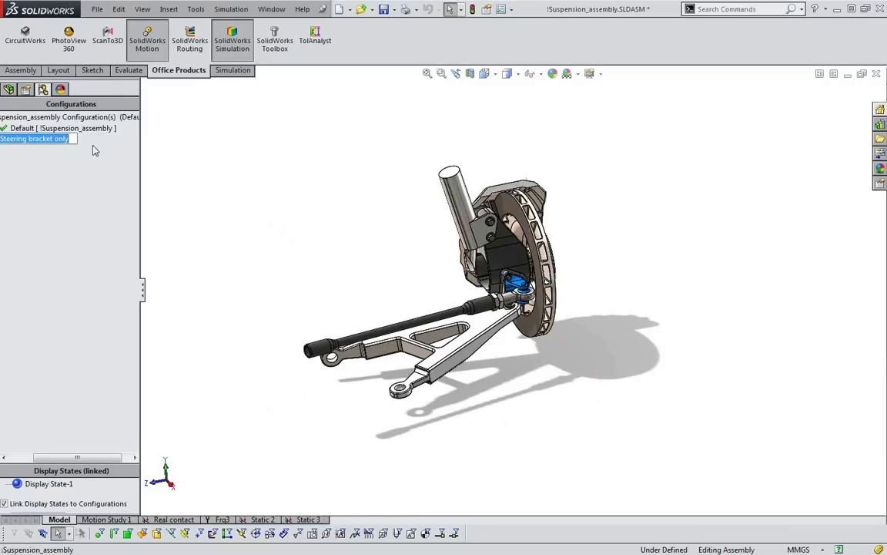
key("Return")
double_click(77, 139)
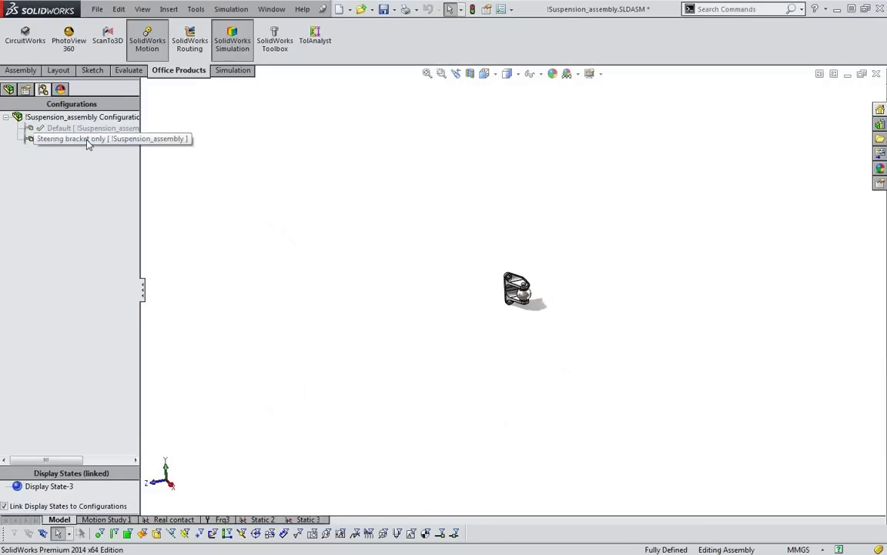
key("f")
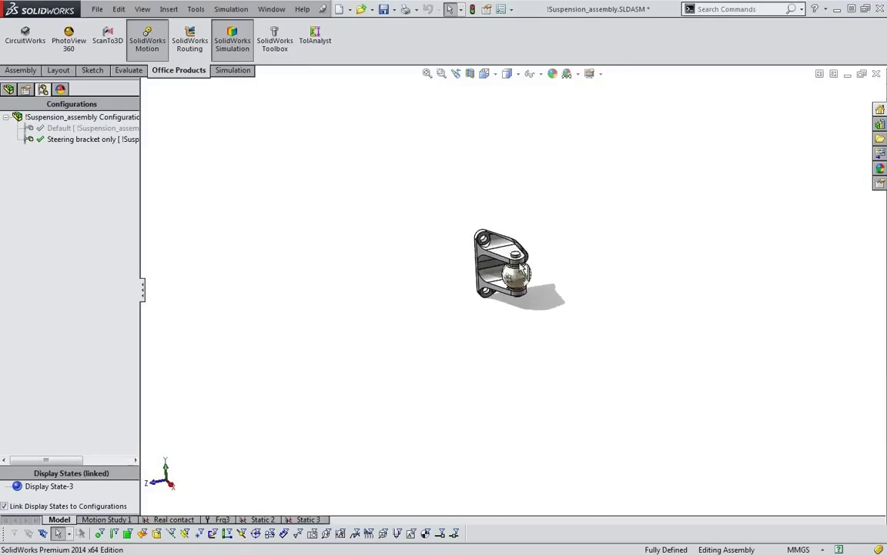
middle_click_drag(503, 267, 464, 277)
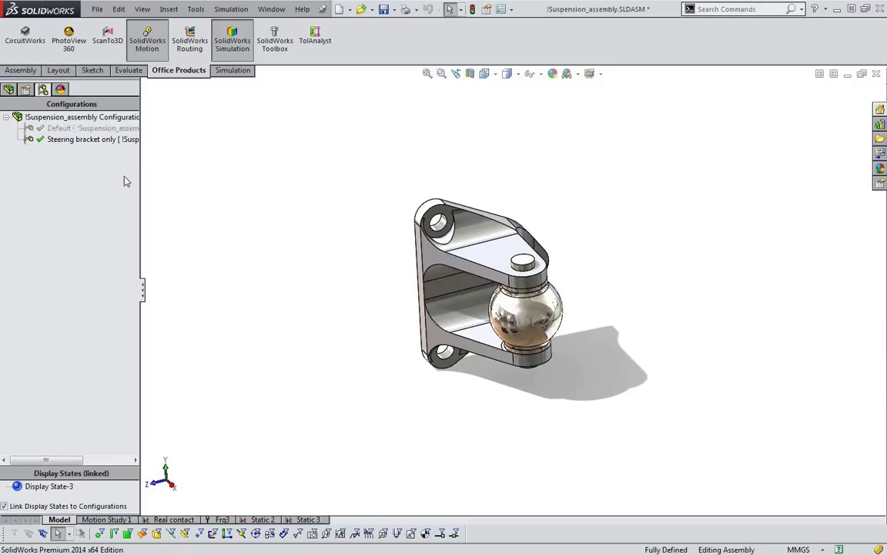
Open the Static 3 study of the steering bracket and select its Fixed Hinge-1 fixture
left_click(308, 519)
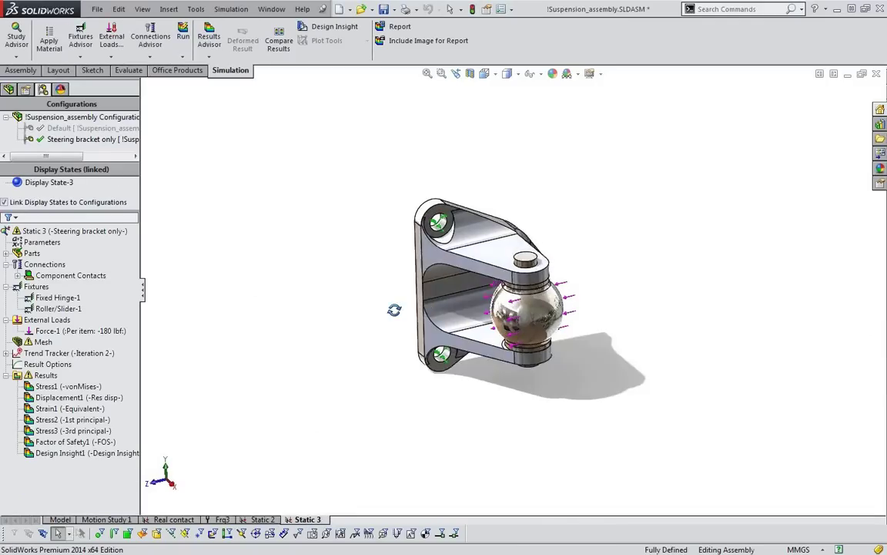
scroll(551, 258, "down", 3)
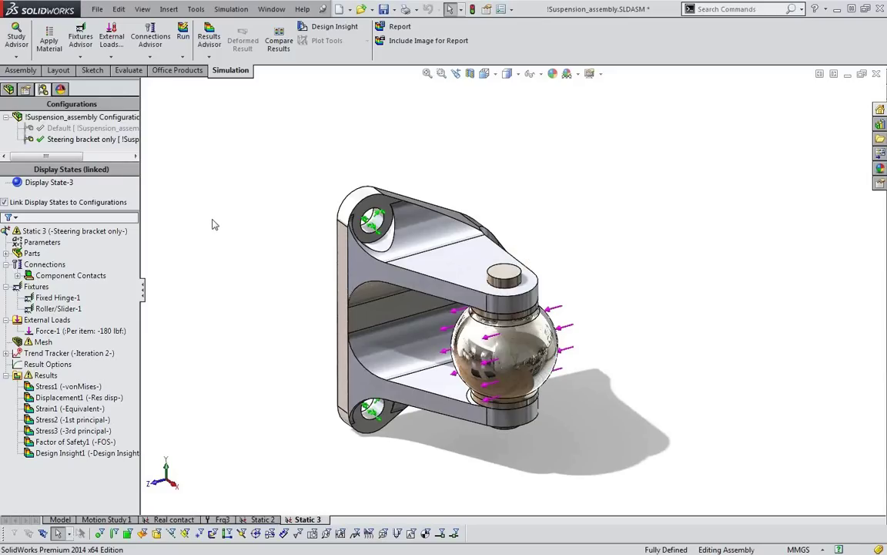
left_click(70, 299)
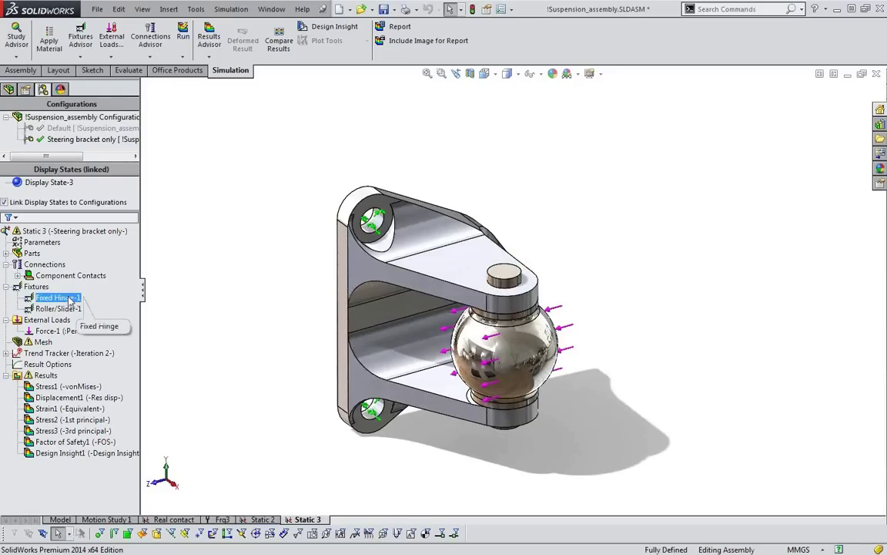
Inspect where the Fixed Hinge-1 and Roller/Slider-1 fixtures act on the steering bracket from several angles
middle_click_drag(159, 288, 196, 295)
middle_click_drag(301, 292, 301, 332)
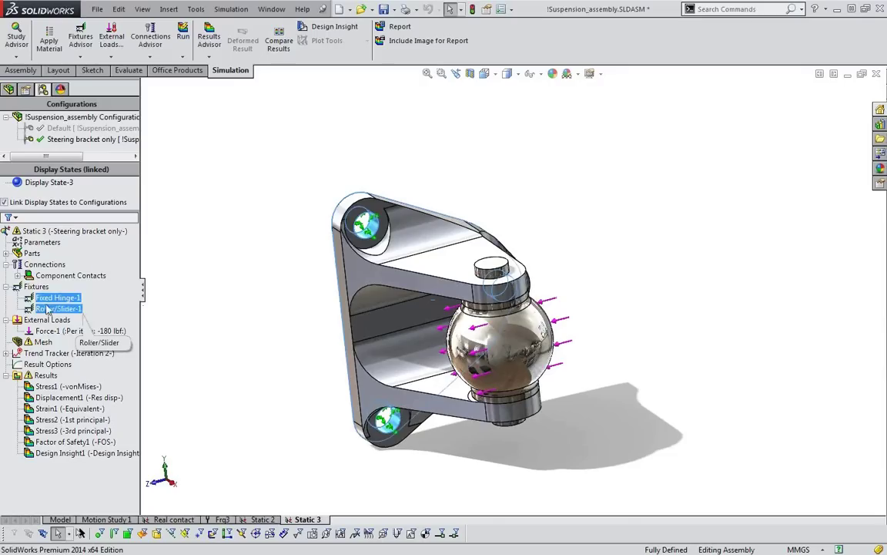
middle_click_drag(248, 318, 281, 365)
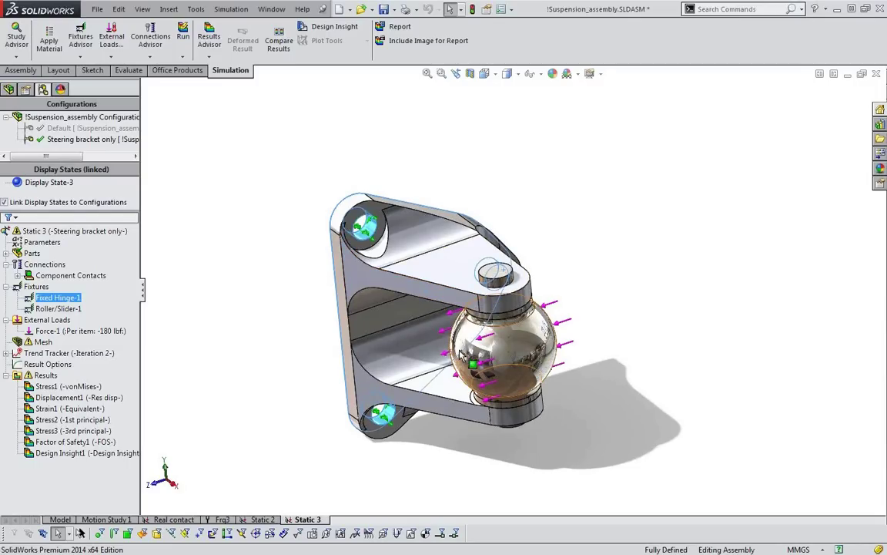
middle_click_drag(474, 366, 387, 290)
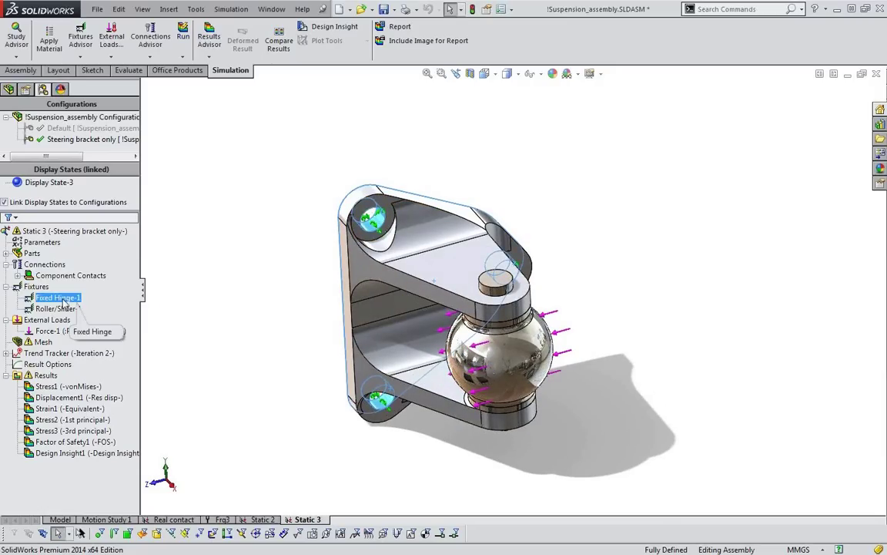
Review the fixture types and connection types available for the Static 3 study without adding any
right_click(33, 288)
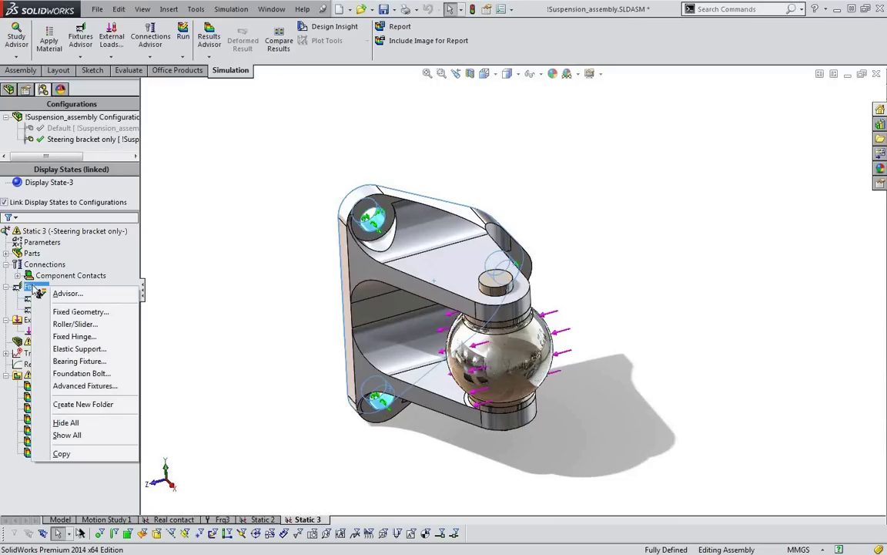
left_click(214, 297)
right_click(41, 264)
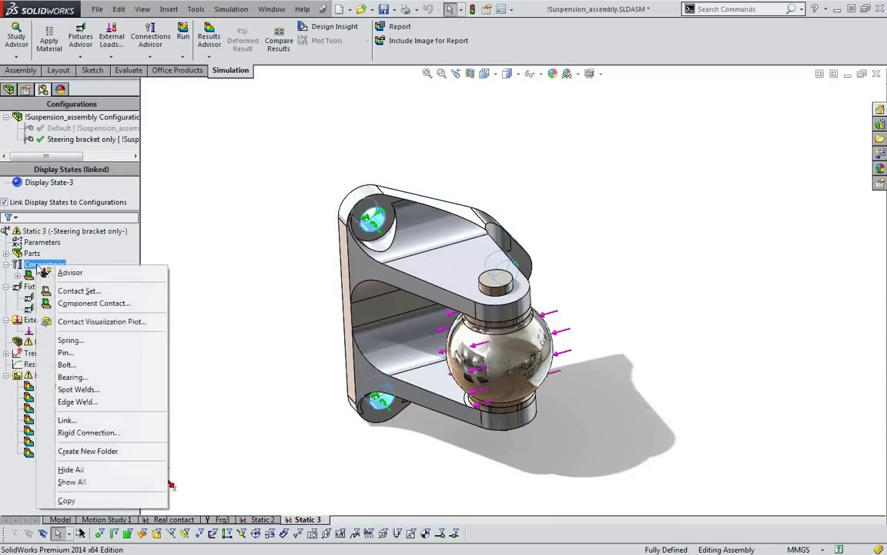
left_click(80, 389)
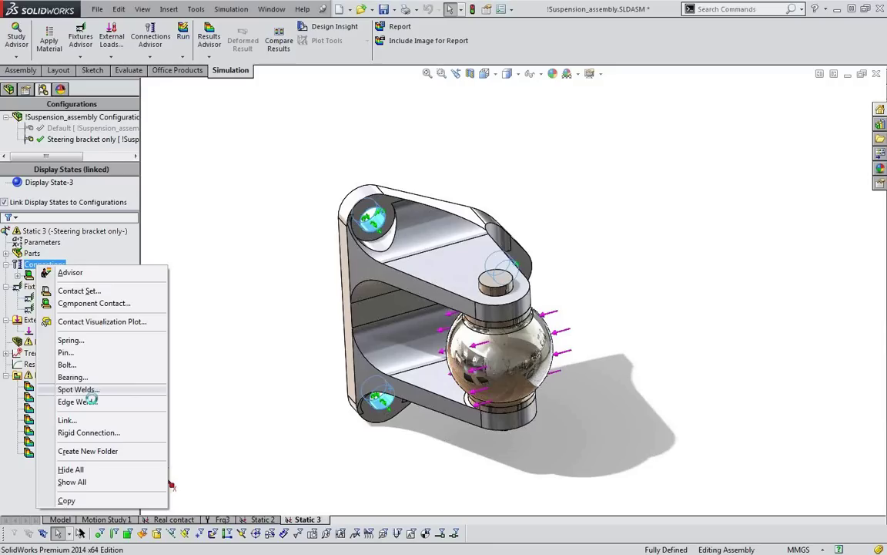
left_click(228, 362)
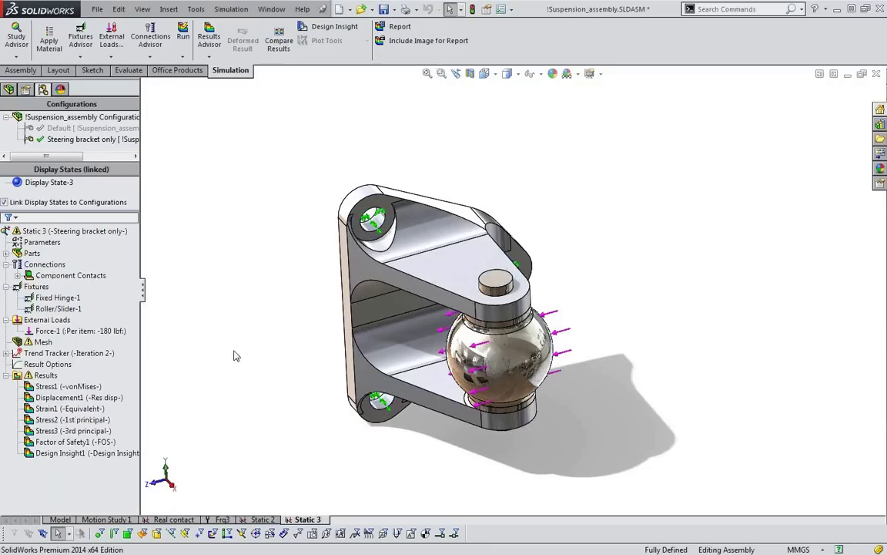
mouse_move(248, 351)
middle_mouse_down()
mouse_move(250, 345)
mouse_move(246, 357)
middle_mouse_up()
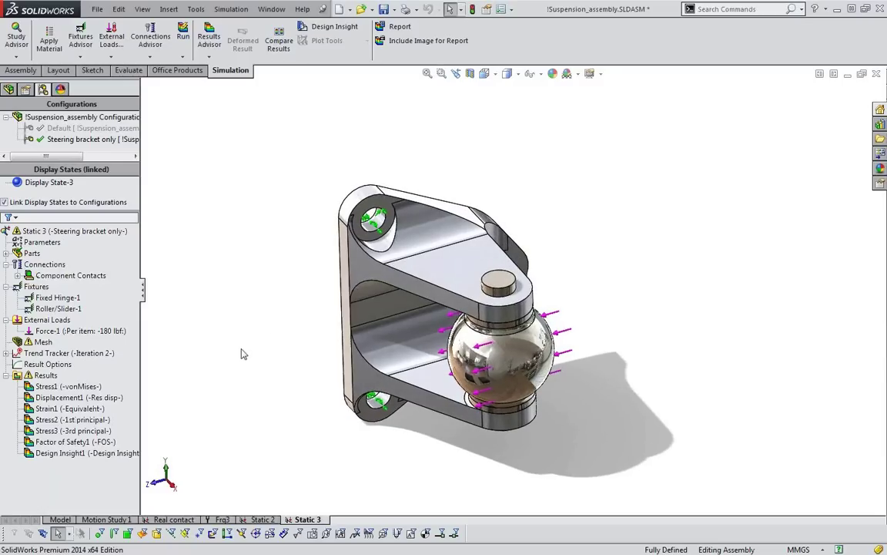
Review the Force-1 definition on the ball, checking its loaded face, direction reference and force value, and close it unchanged
left_click(79, 331)
right_click(76, 330)
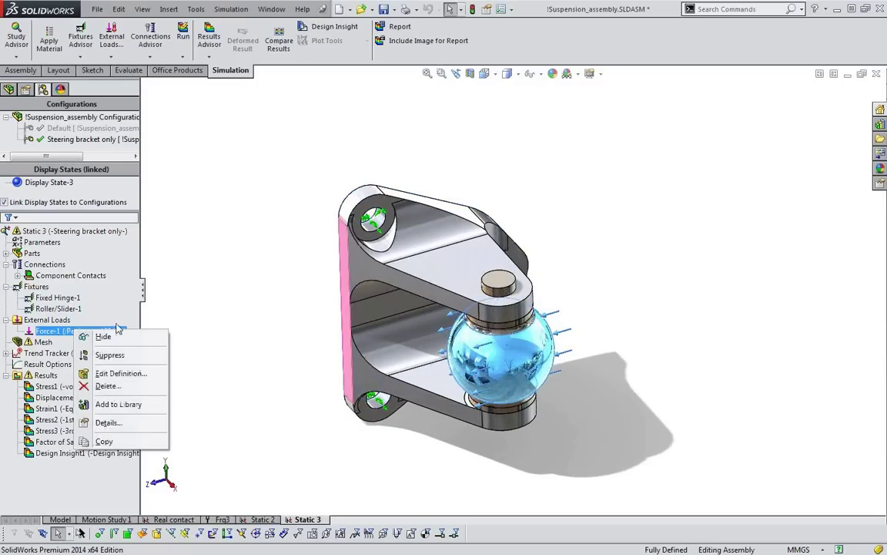
left_click(119, 373)
middle_click_drag(257, 231, 262, 308)
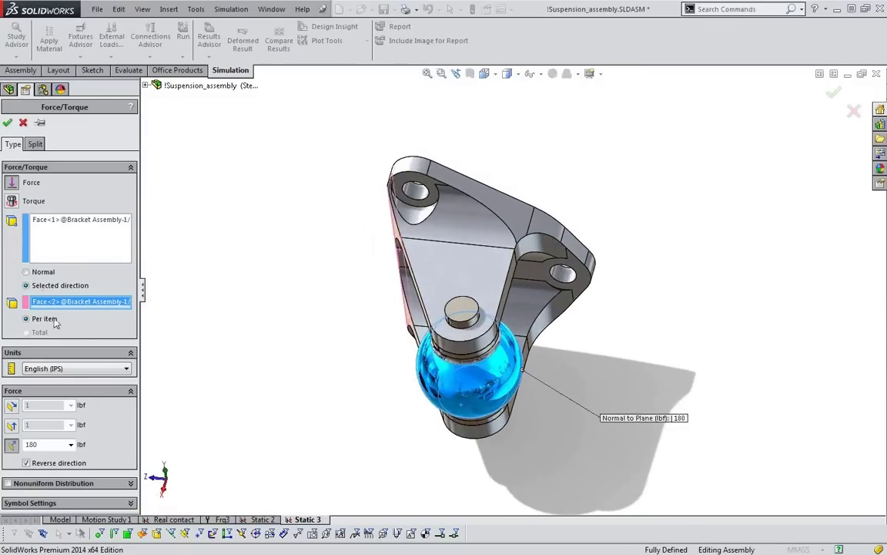
left_click(61, 224)
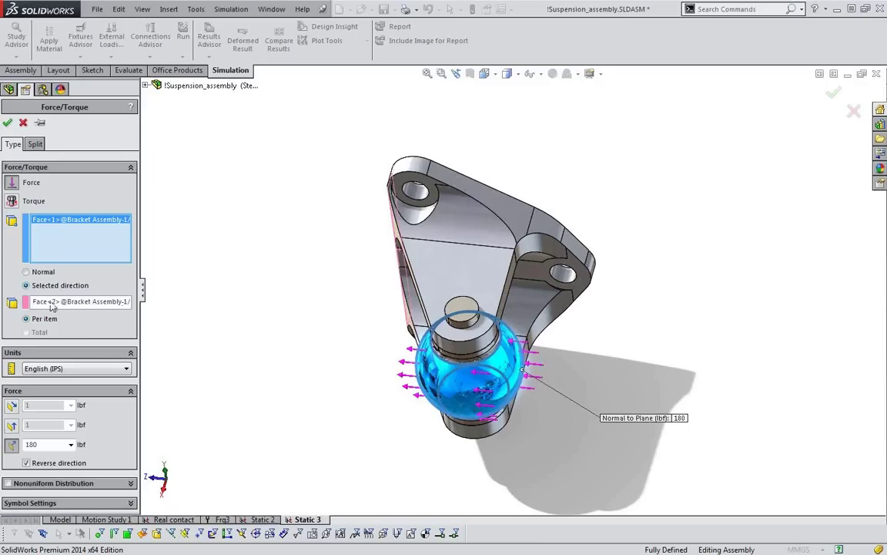
middle_click_drag(277, 278, 343, 287)
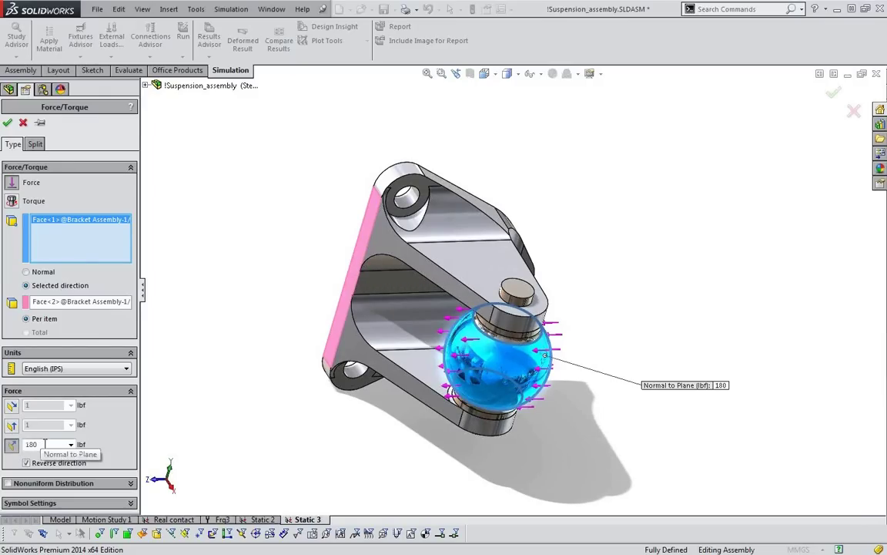
middle_click_drag(493, 405, 431, 356)
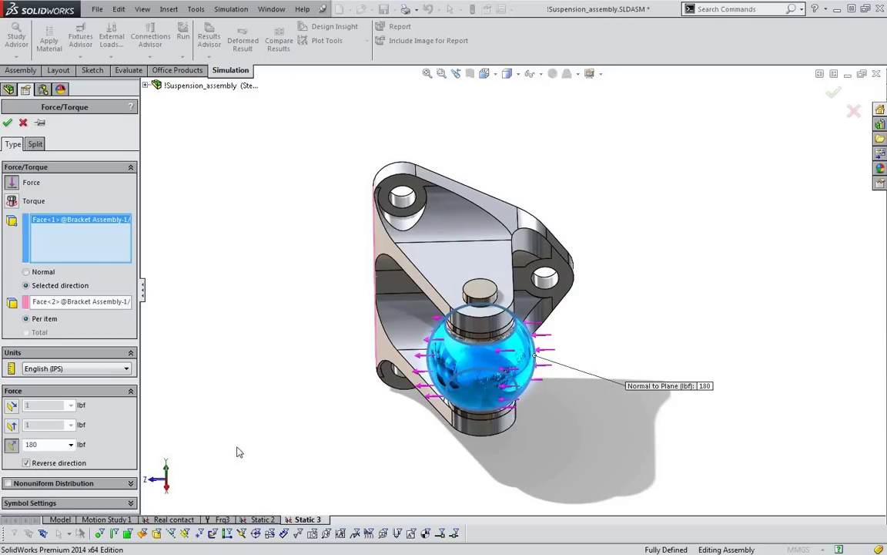
left_click(8, 124)
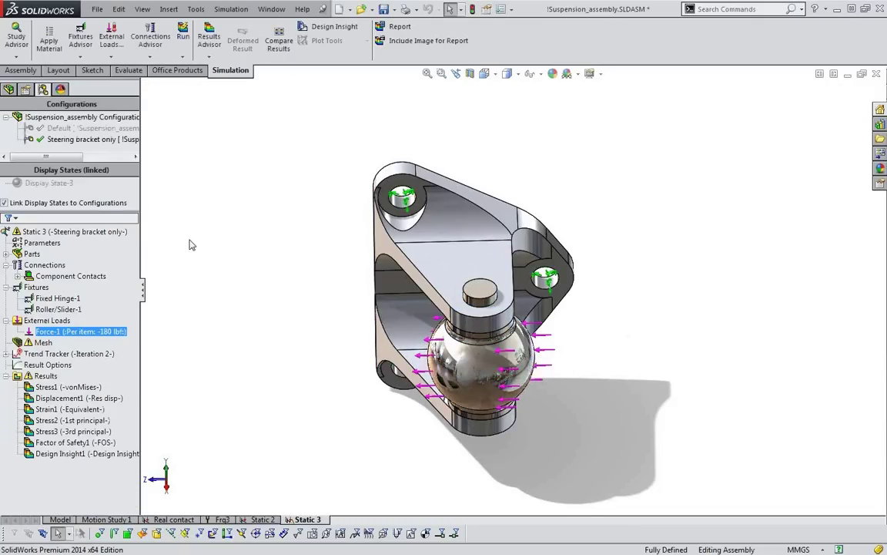
mouse_move(292, 302)
middle_mouse_down()
mouse_move(292, 278)
mouse_move(292, 293)
middle_mouse_up()
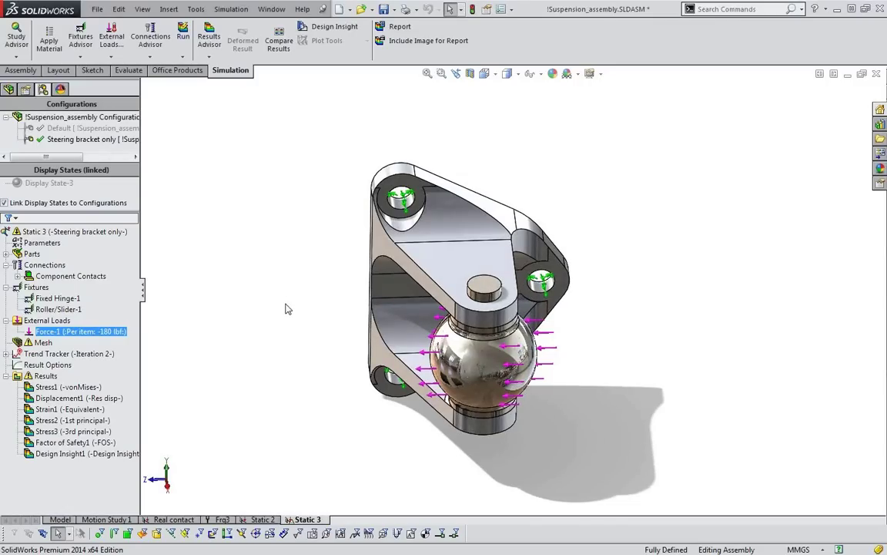
Run the Static 3 study, declining to save the model for a trend tracker iteration
left_click(190, 44)
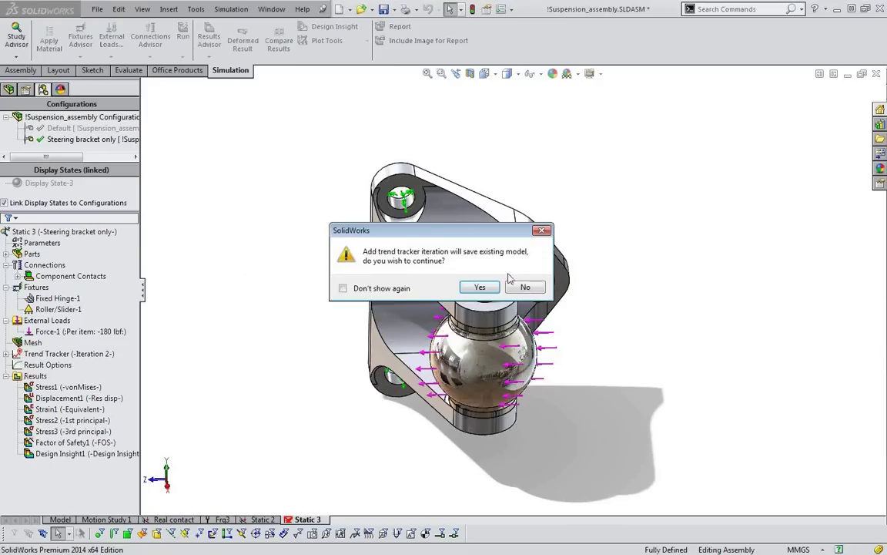
left_click(523, 289)
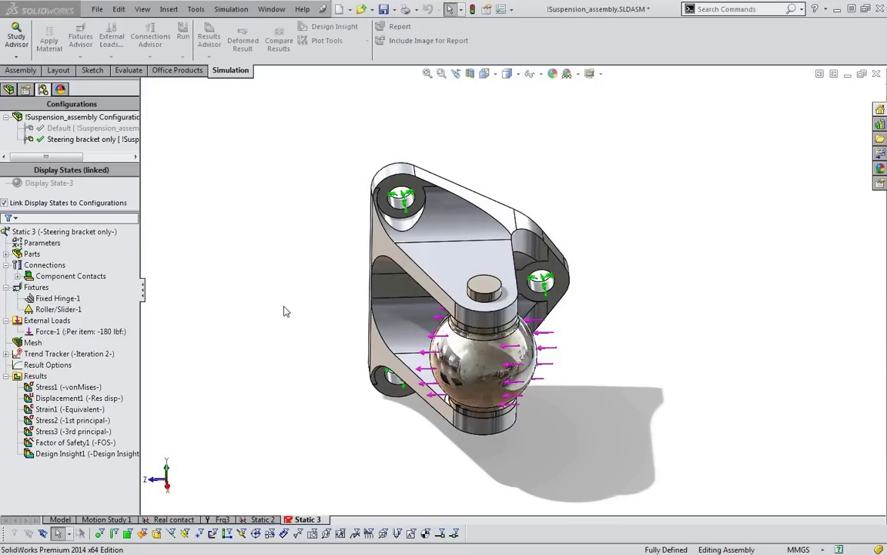
middle_click_drag(281, 307, 303, 299)
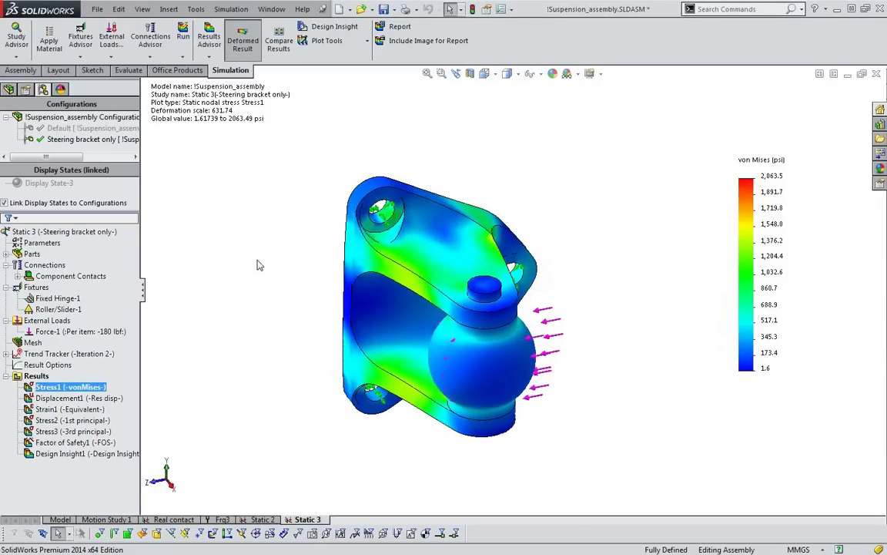
Delete the existing Trend Tracker from the Static 3 study
right_click(88, 233)
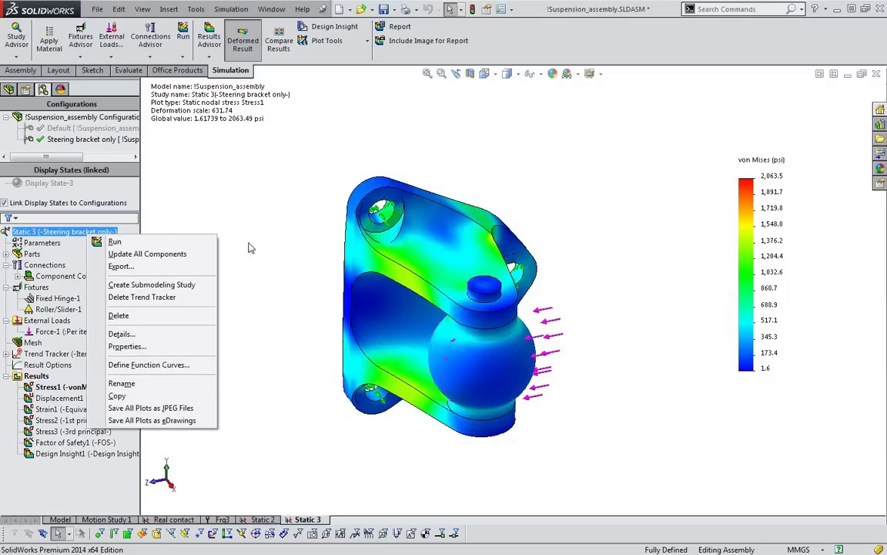
left_click(127, 299)
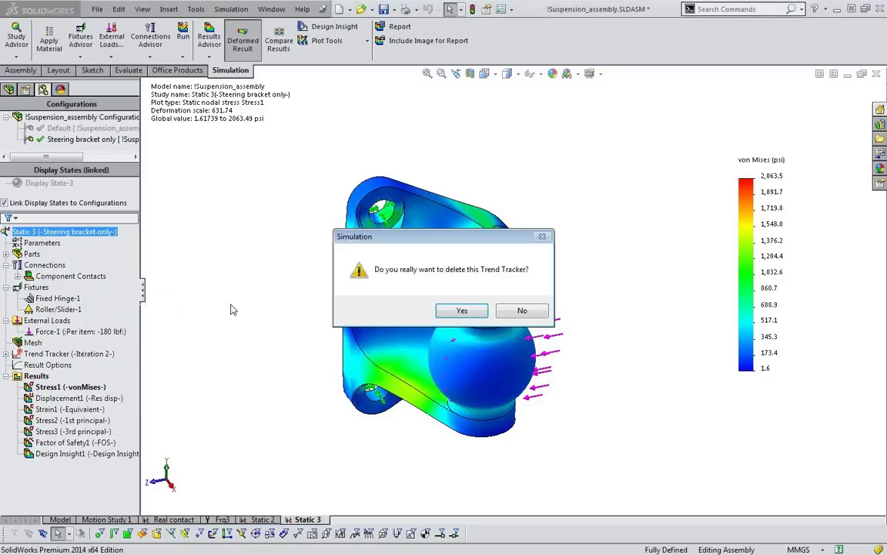
left_click(418, 284)
mouse_move(229, 287)
middle_mouse_down()
mouse_move(257, 271)
mouse_move(225, 284)
middle_mouse_up()
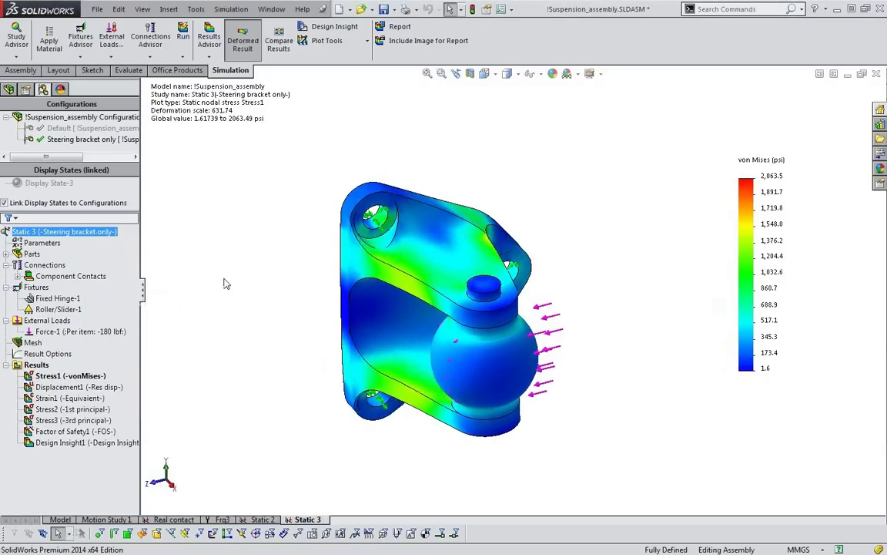
Add a new Trend Tracker to the Static 3 study and set its baseline, allowing the model to be saved
right_click(91, 238)
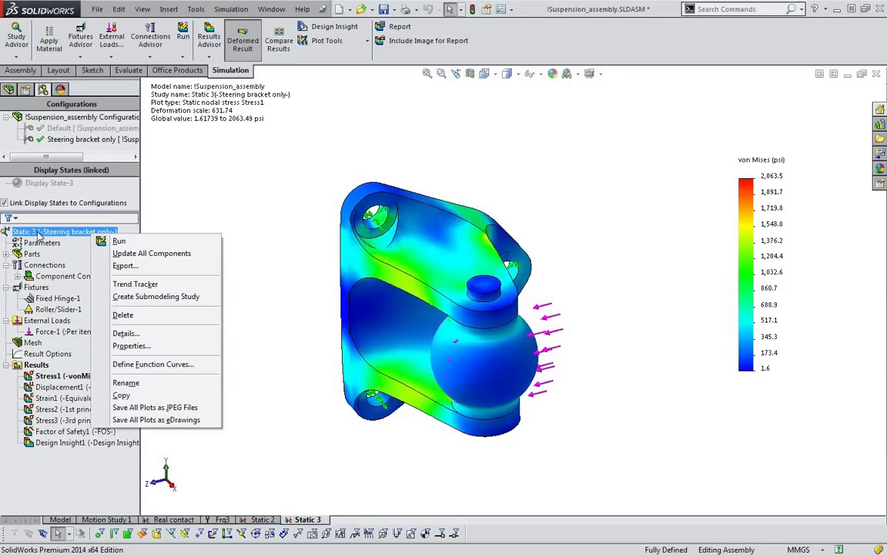
left_click(137, 284)
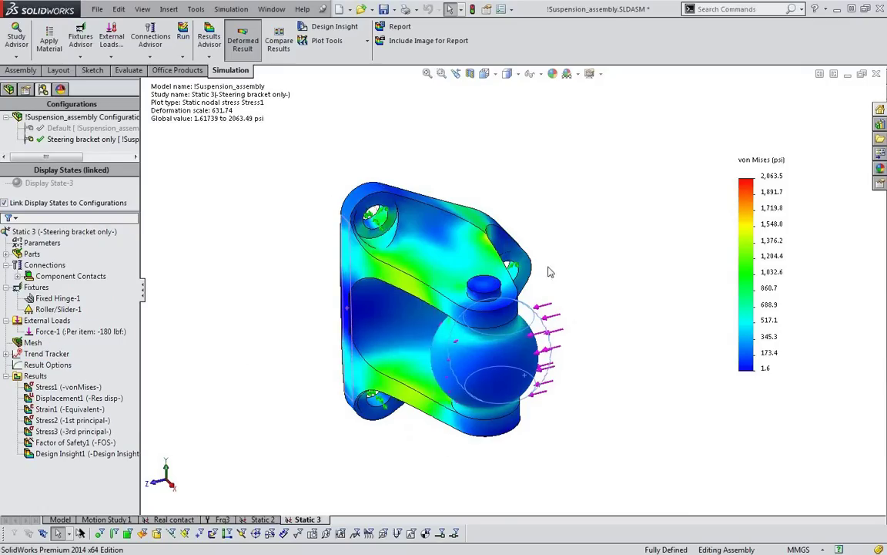
left_click(34, 356)
right_click(41, 356)
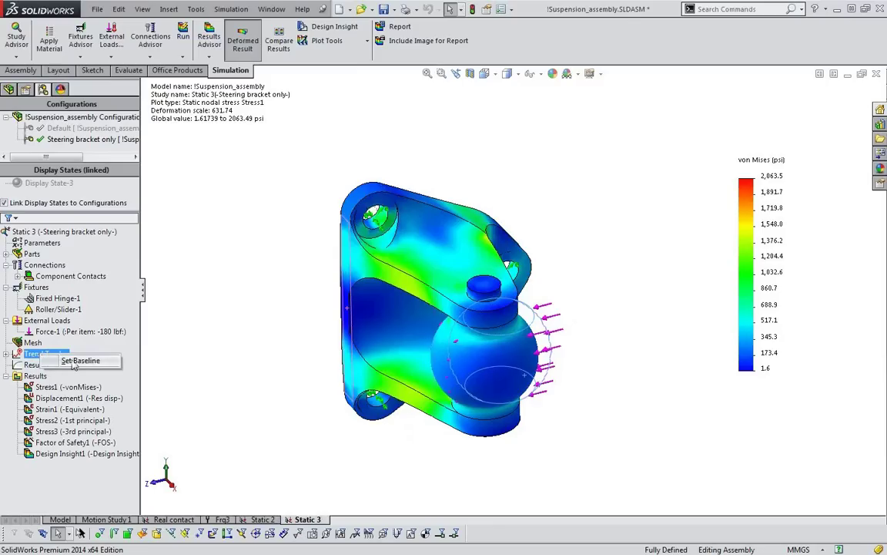
left_click(74, 362)
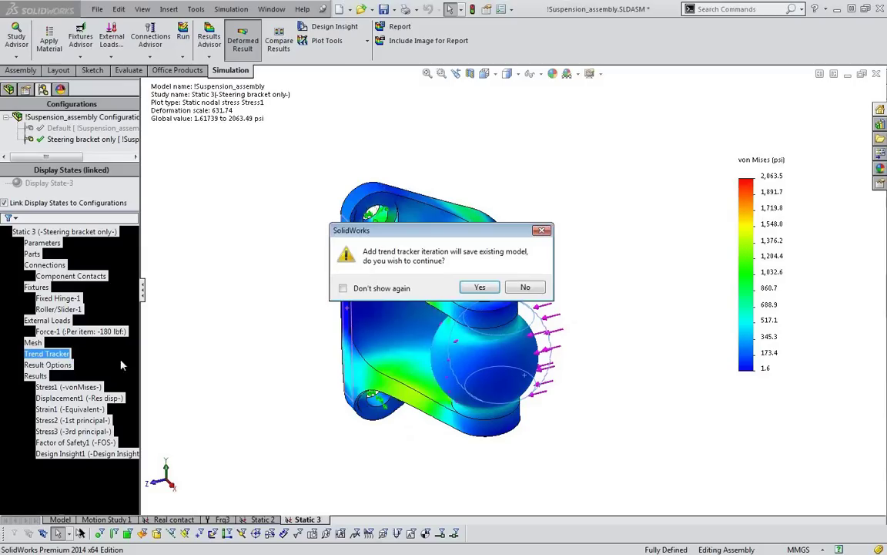
left_click(479, 287)
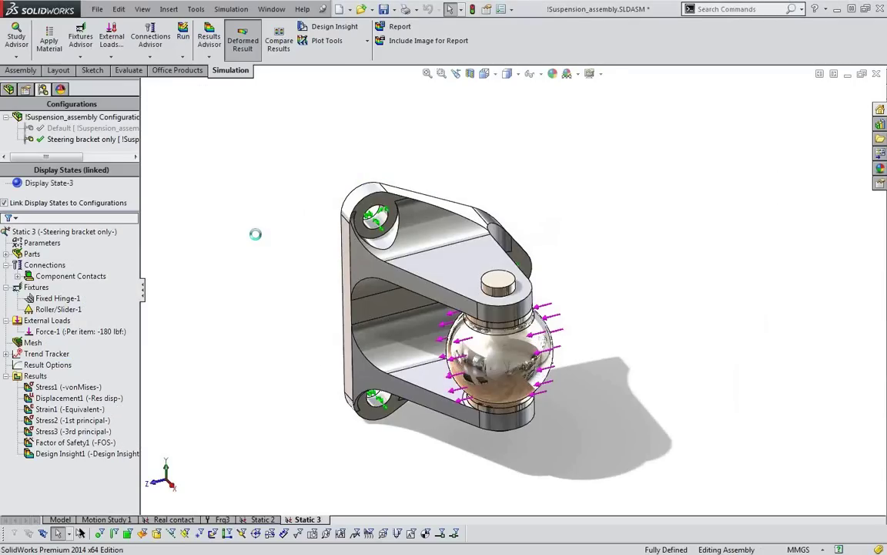
Expand the Trend Tracker and look through its journal, mass and stress trend items
left_click(47, 354)
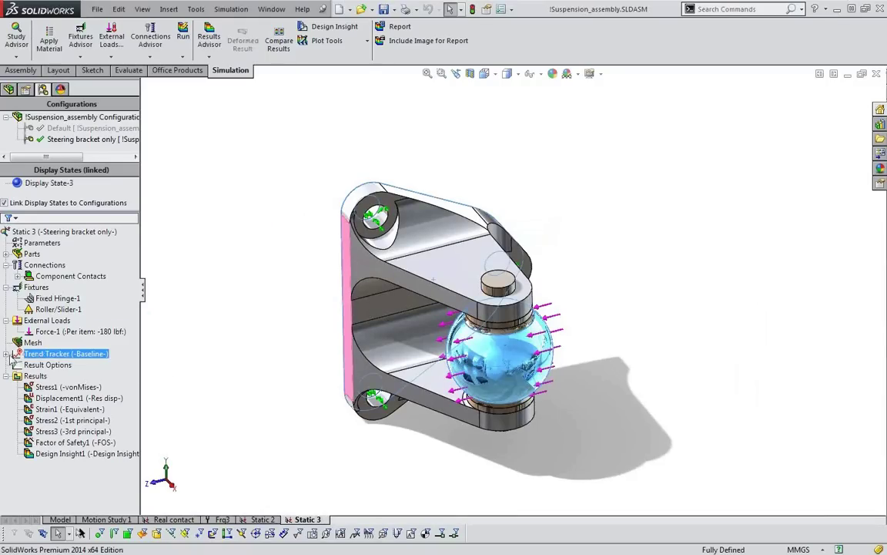
left_click(6, 354)
left_click(48, 365)
left_click(48, 376)
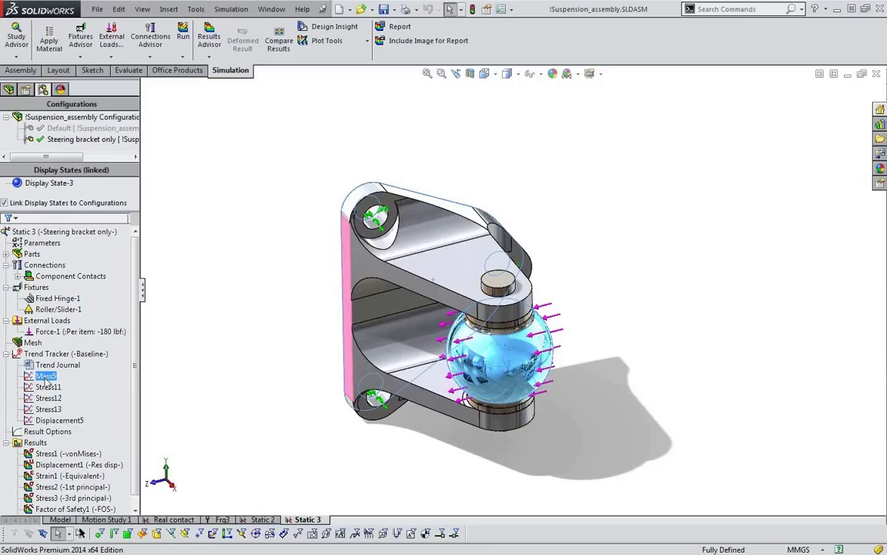
left_click(48, 387)
Look through the sensors listed for the suspension assembly model, and collapse the list again
left_click(11, 160)
left_click(60, 520)
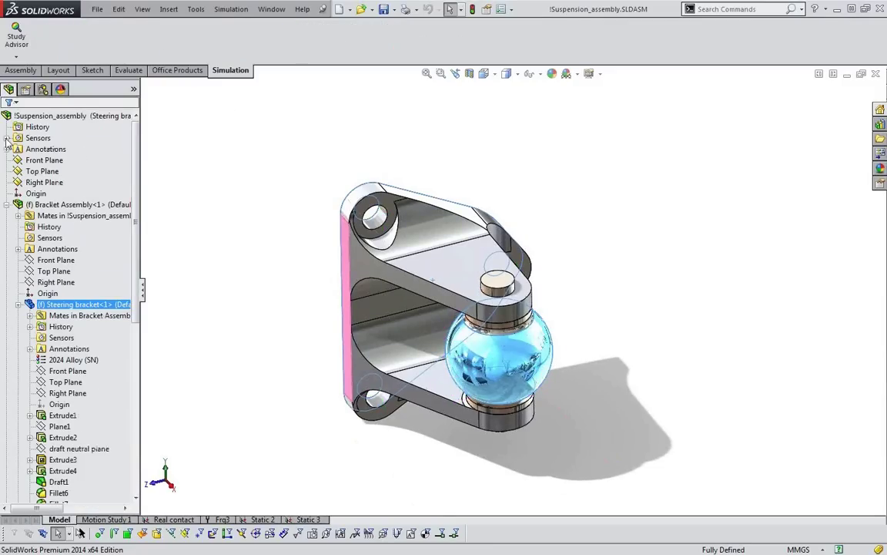
left_click(59, 160)
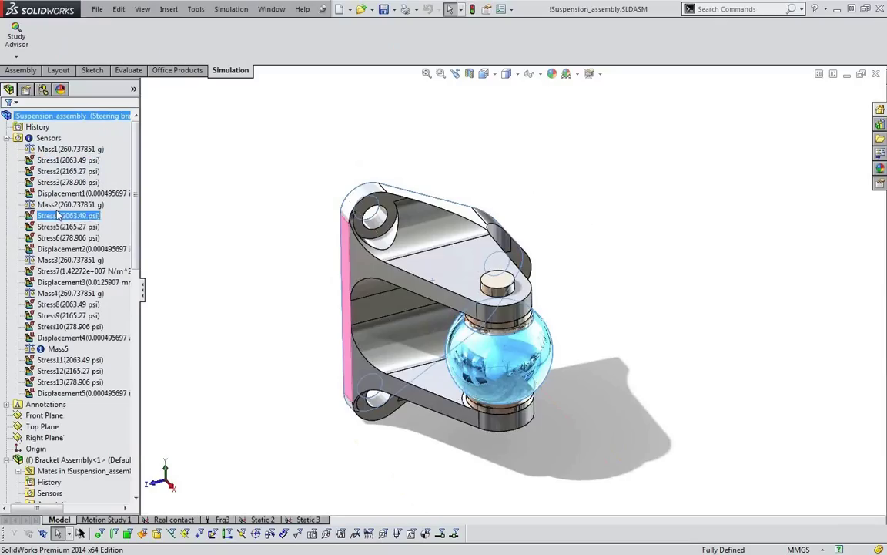
left_click(7, 138)
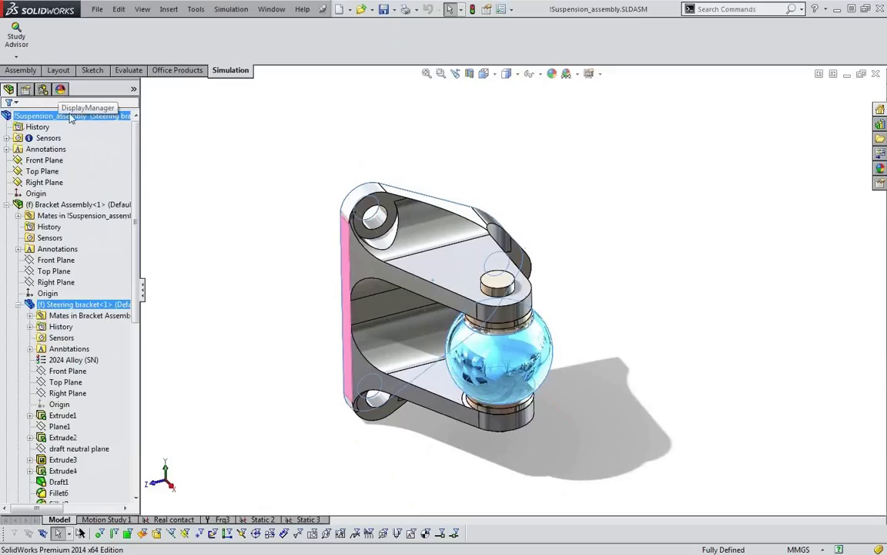
Unsuppress the steering bracket's Cut-Extrude1 and Fillet9 features in the assembly model
left_click(284, 520)
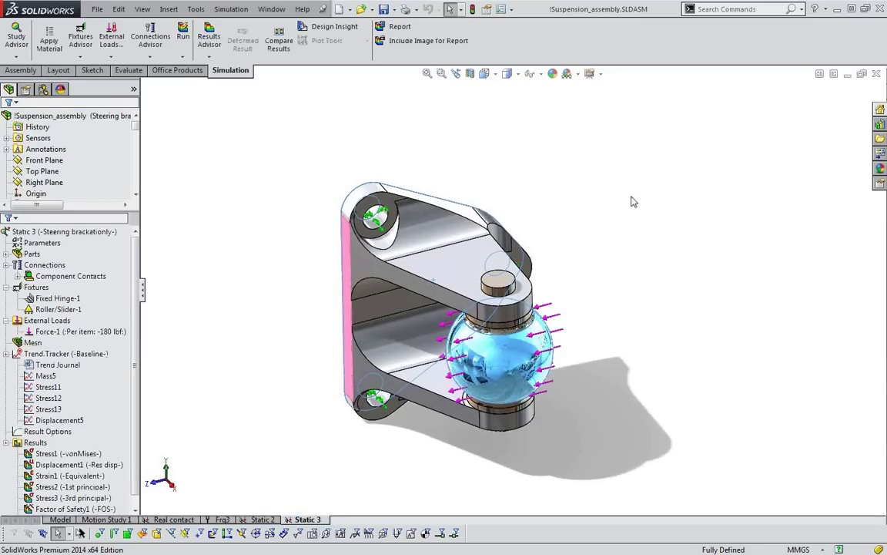
middle_click_drag(548, 279, 559, 274)
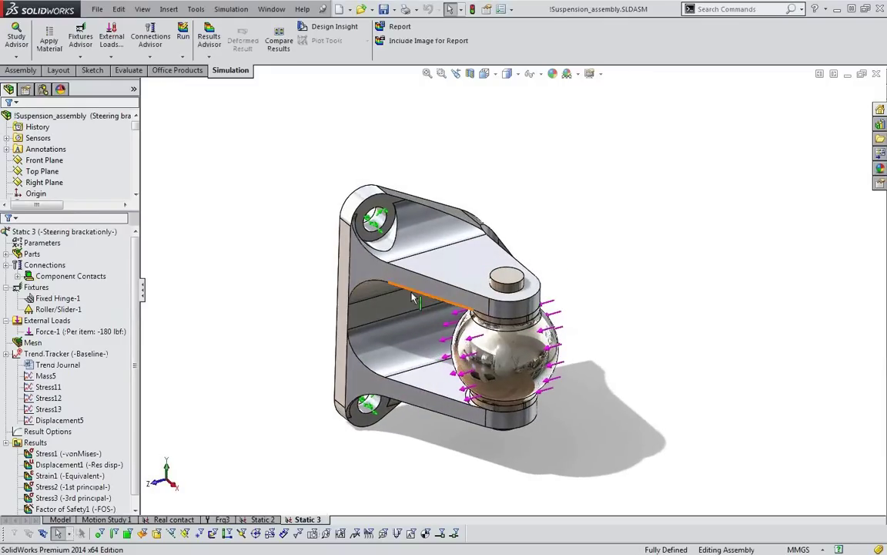
left_click(96, 192)
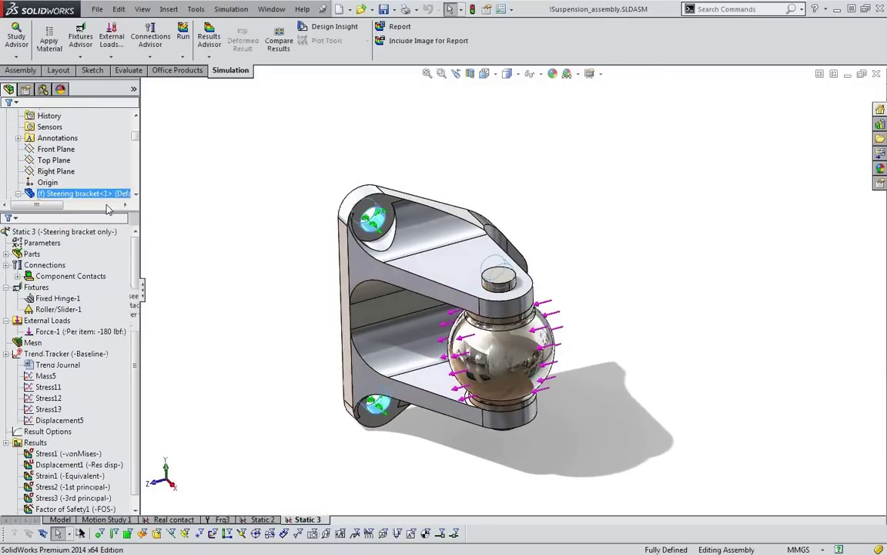
scroll(18, 127, "down", 2)
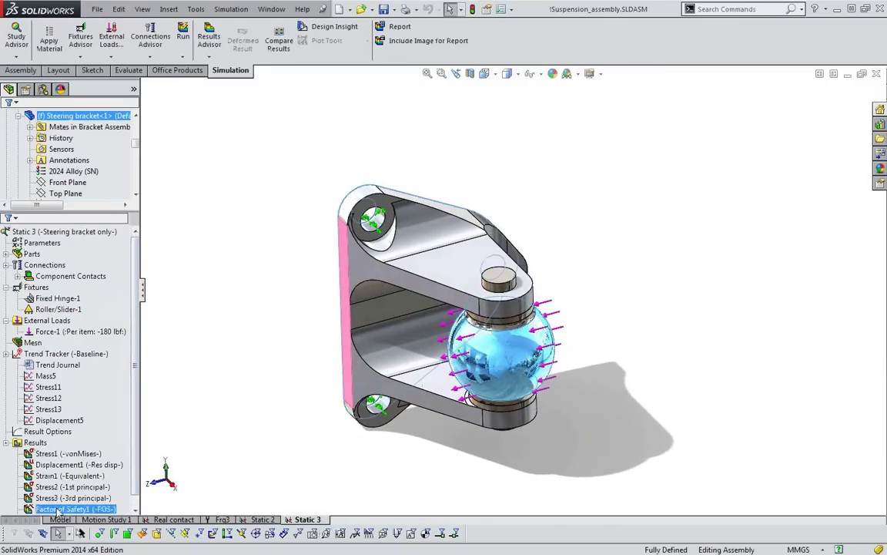
double_click(69, 498)
left_click(59, 519)
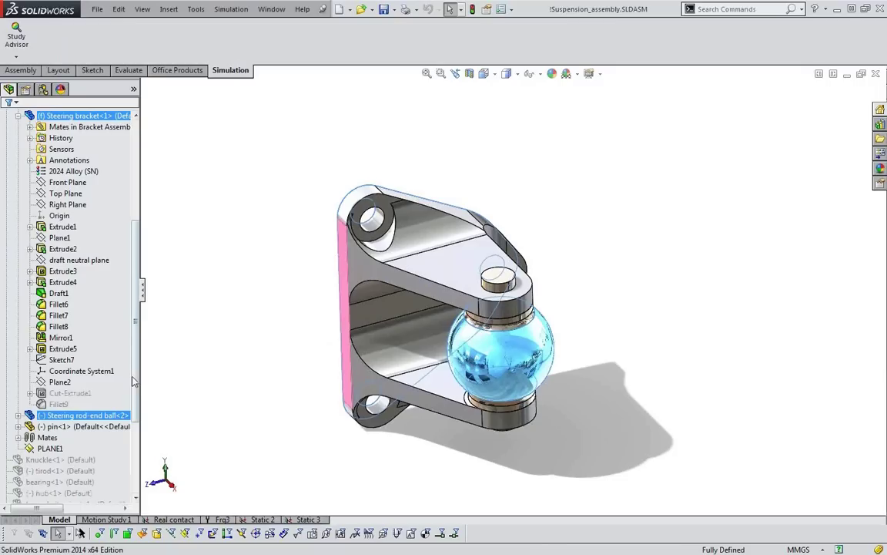
right_click(56, 405)
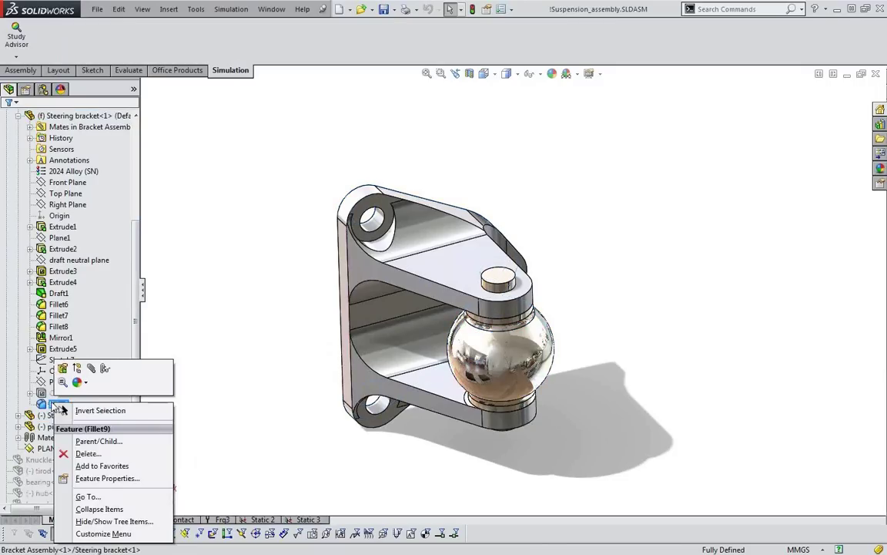
left_click(77, 370)
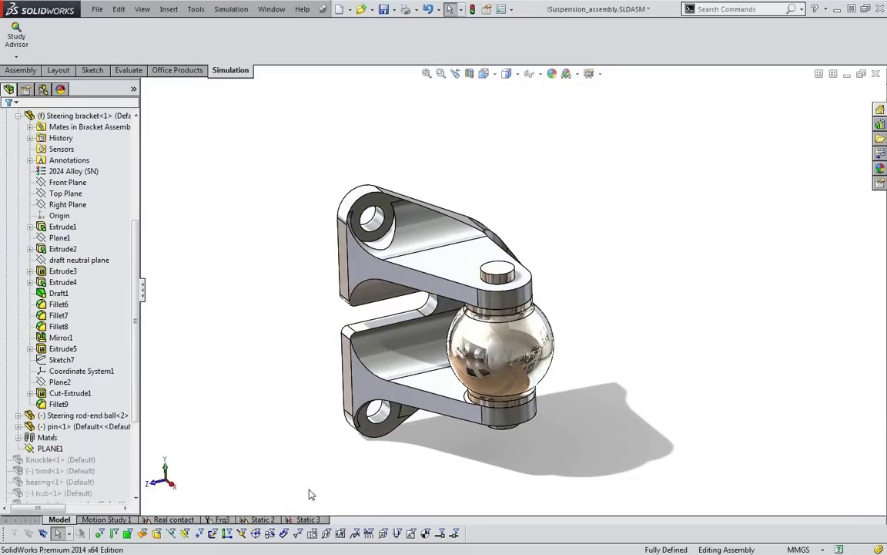
Rerun the Static 3 study on the cut bracket and add the run as a Trend Tracker iteration, allowing the model to be saved
left_click(300, 520)
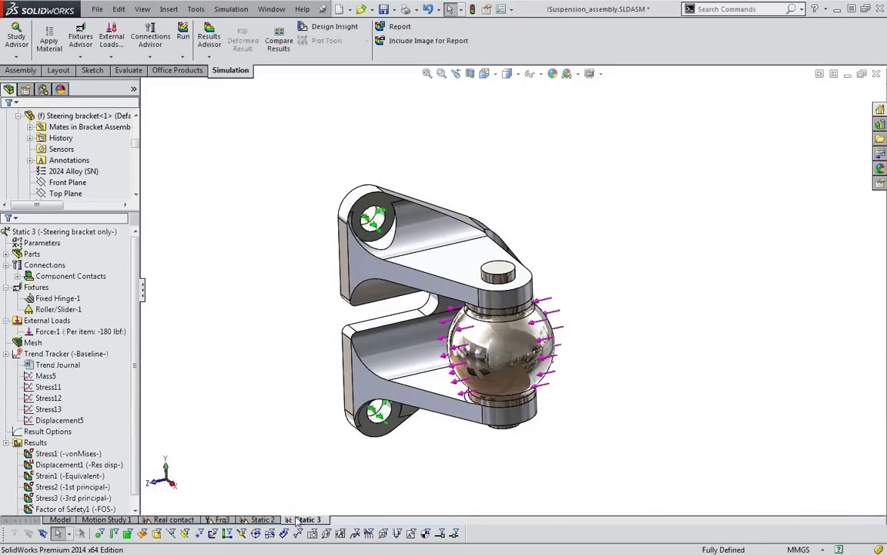
middle_click_drag(616, 241, 608, 243)
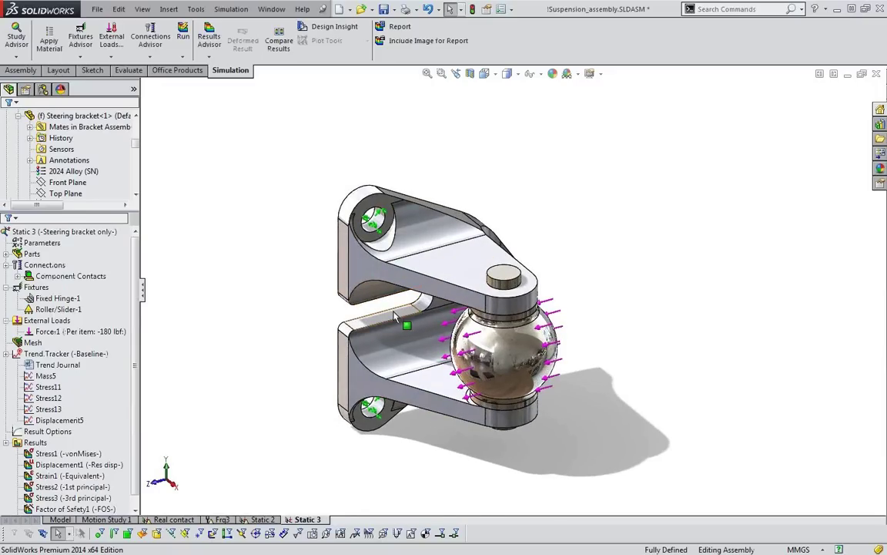
scroll(137, 311, "down", 1)
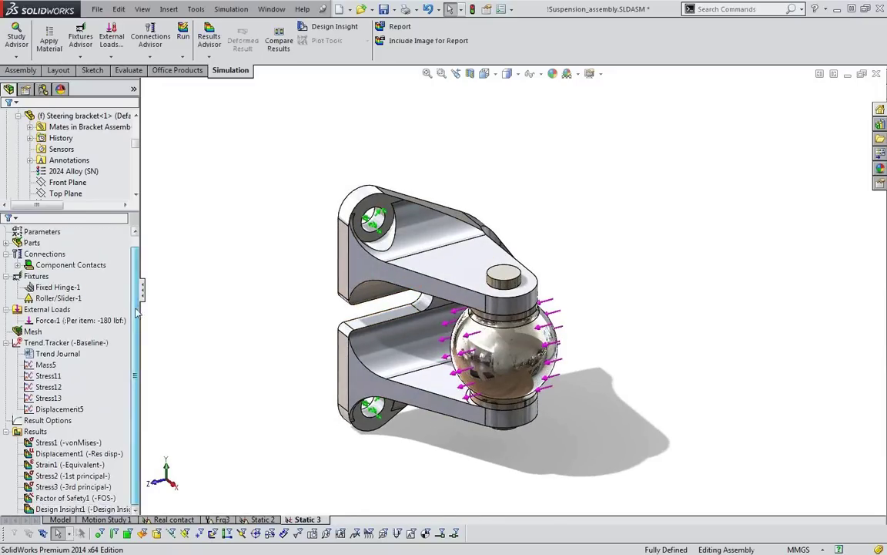
scroll(141, 304, "up", 1)
scroll(144, 302, "down", 1)
left_click(116, 320)
left_click(243, 287)
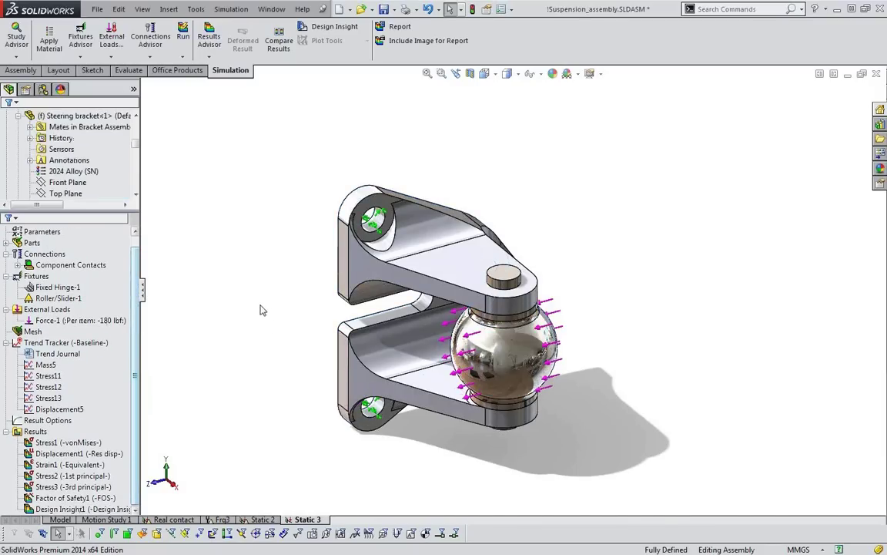
left_click(84, 319)
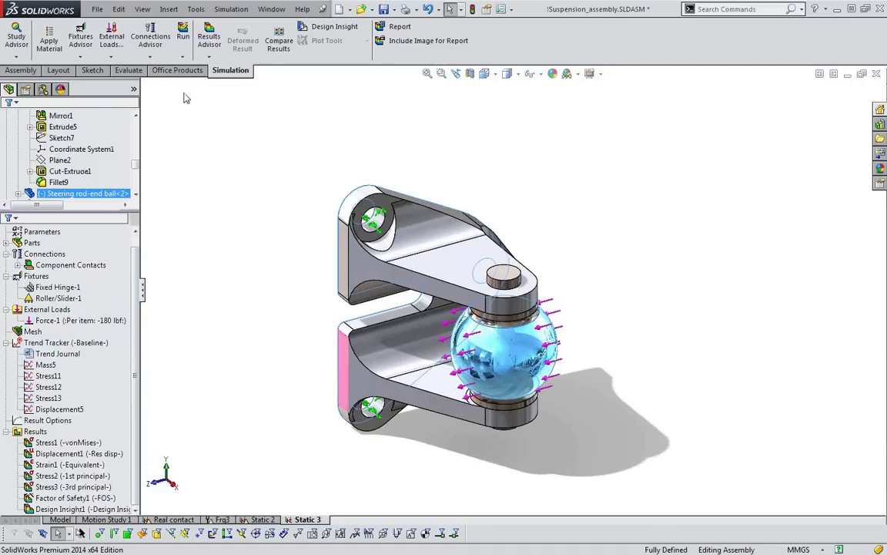
left_click(183, 40)
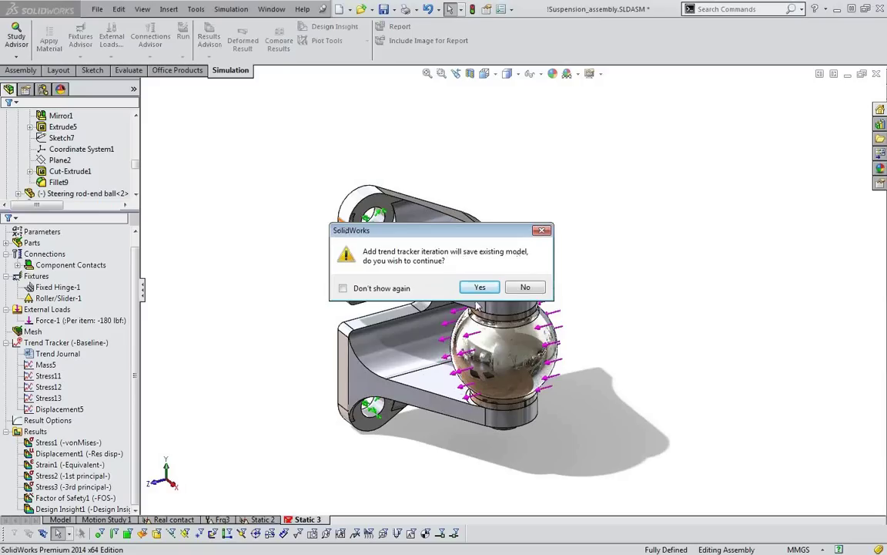
left_click(479, 287)
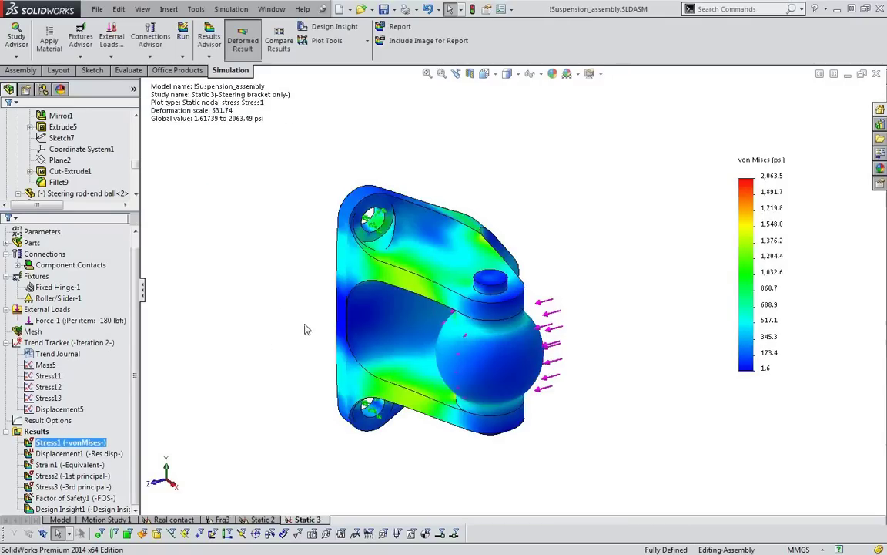
Open the Mass5 trend graph and compare the bracket's mass between the iterations
left_click(47, 366)
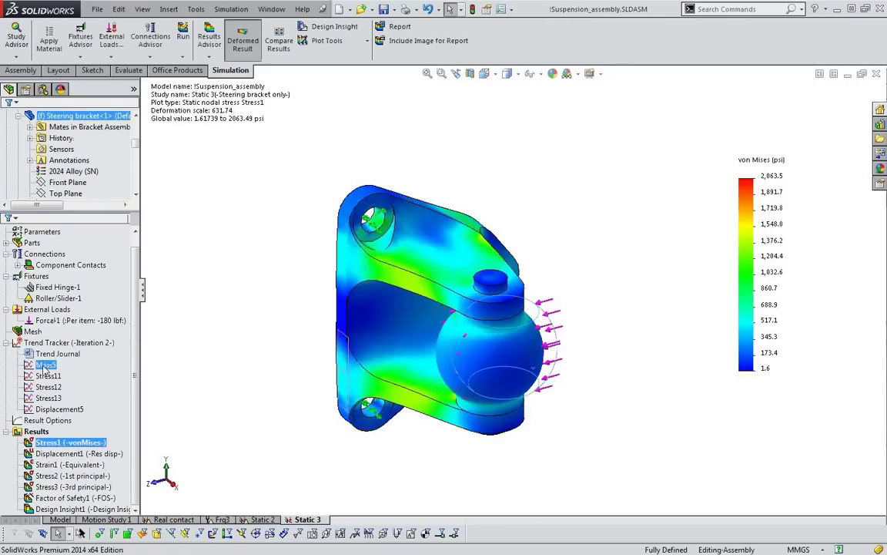
left_click(291, 306)
left_click(42, 365)
left_click(43, 365)
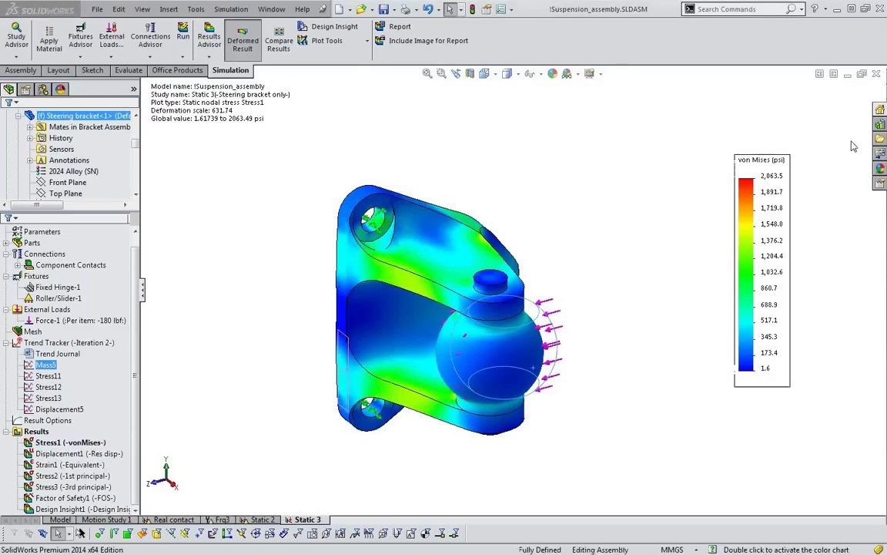
left_click_drag(530, 137, 385, 113)
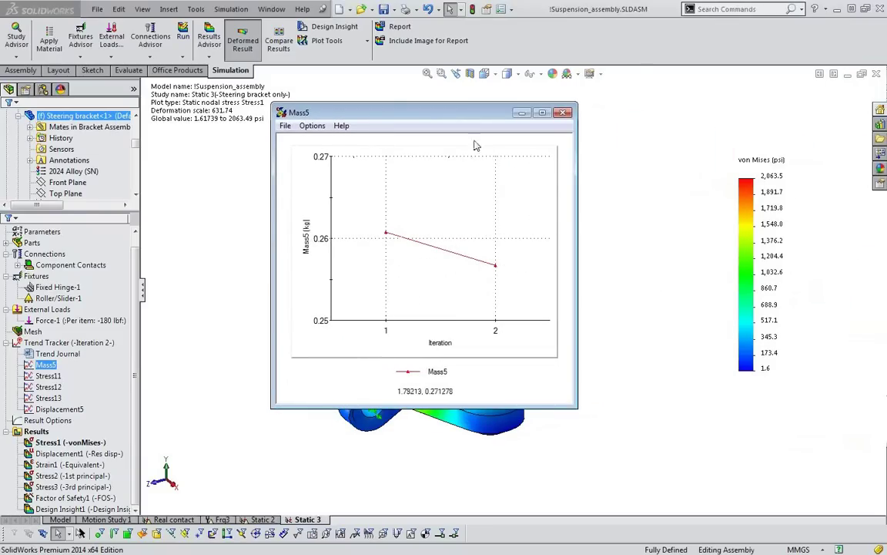
left_click_drag(450, 118, 640, 82)
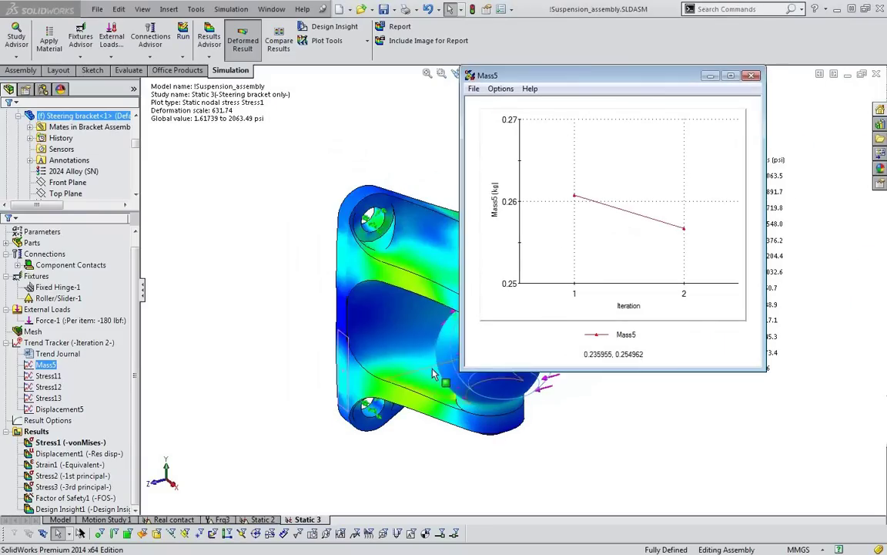
left_click_drag(626, 75, 514, 110)
left_click(77, 375, "ctrl")
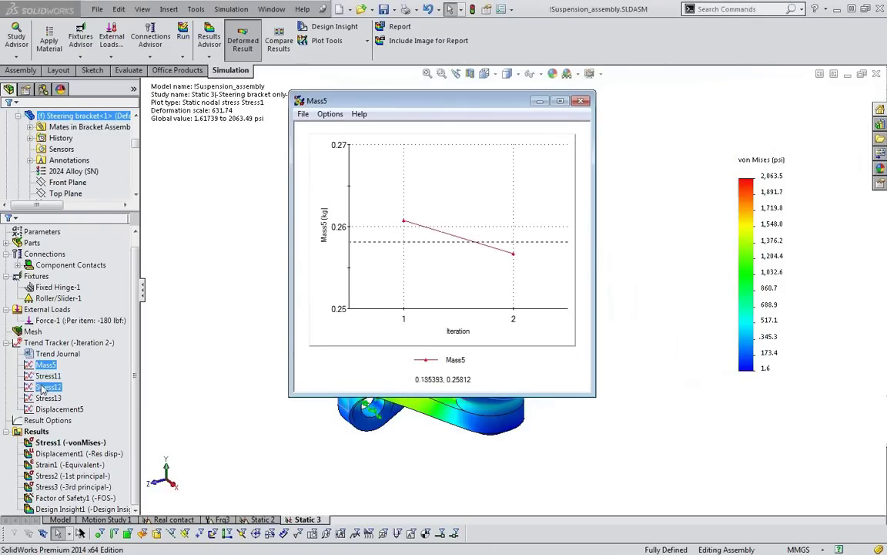
View the Stress12 trend graph across the iterations and close it
left_click(46, 375)
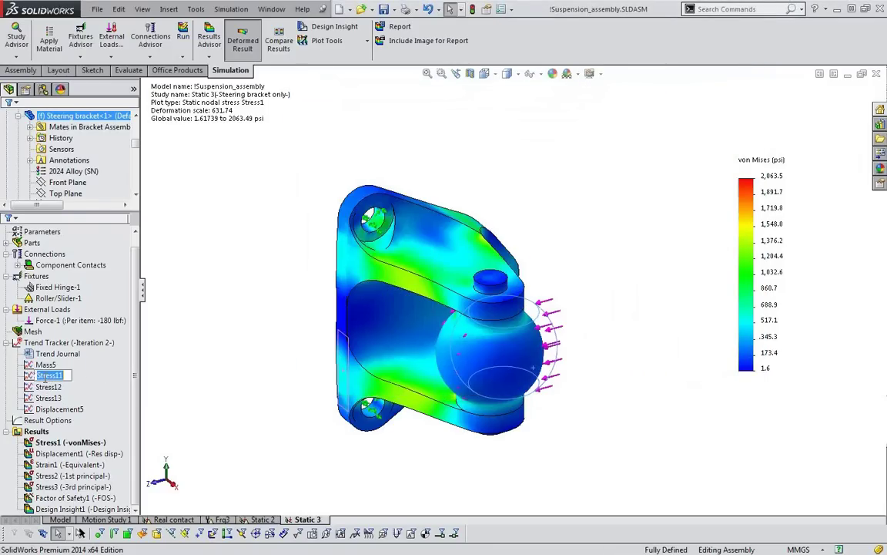
key("Escape")
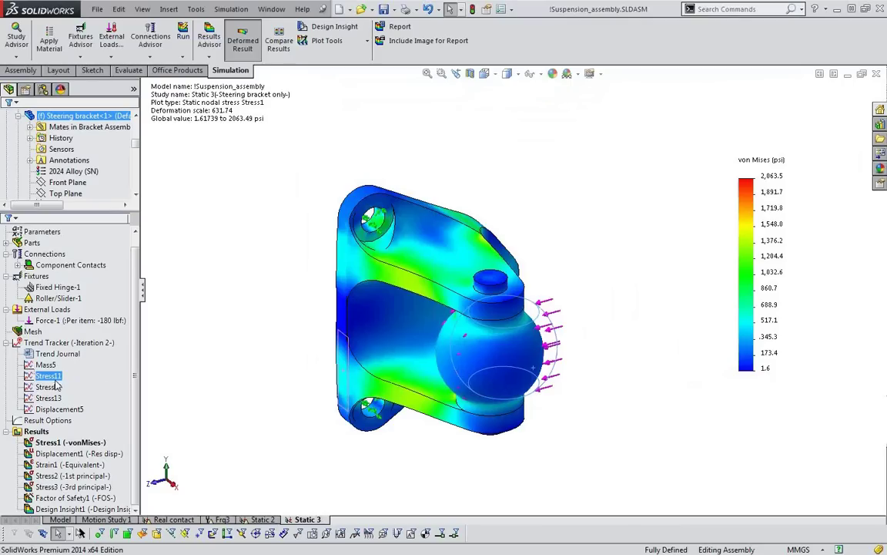
left_click(62, 388)
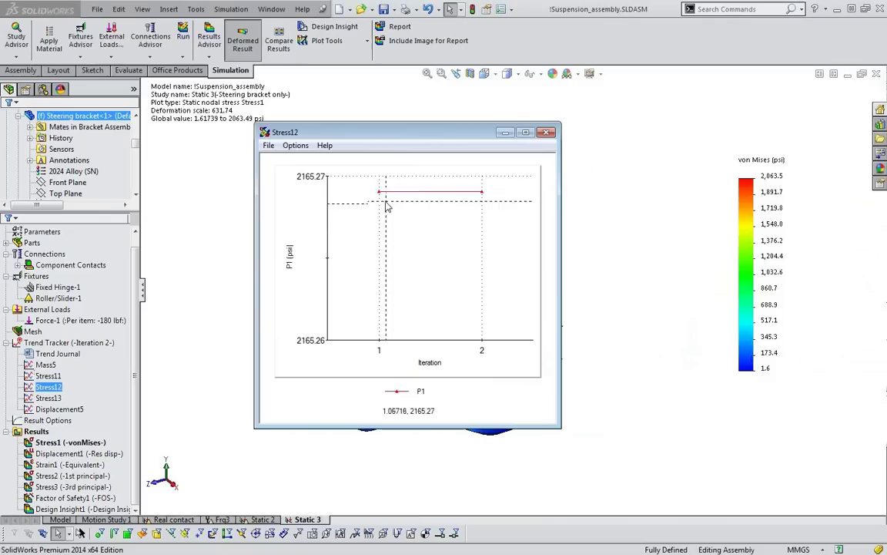
left_click(546, 132)
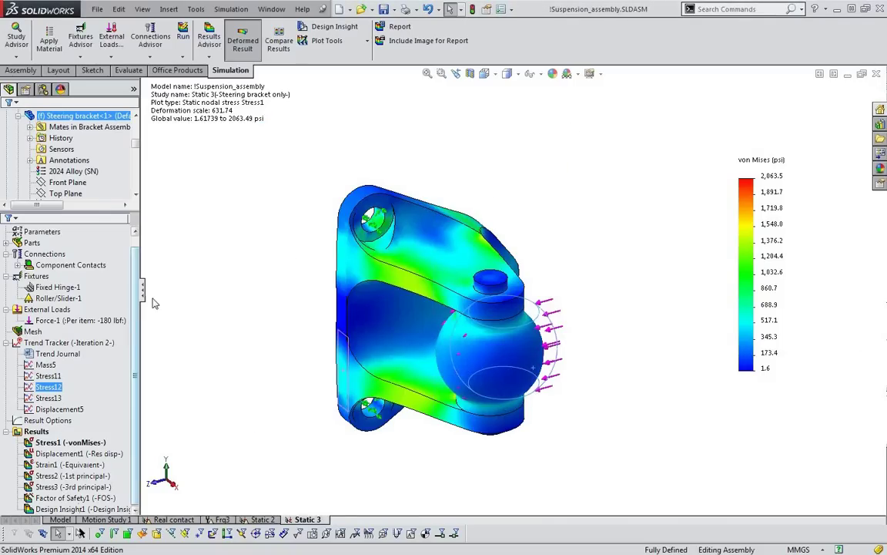
scroll(121, 300, "up", 1)
left_click(68, 520)
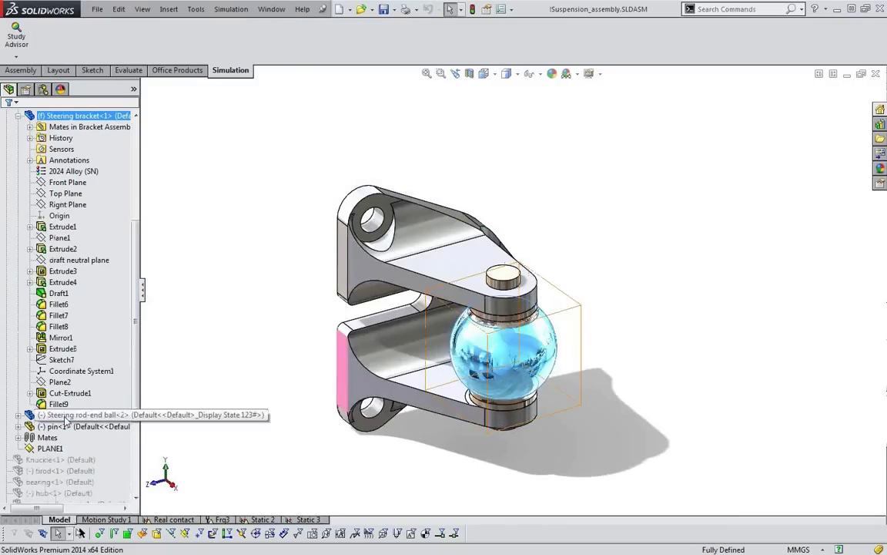
left_click(260, 135)
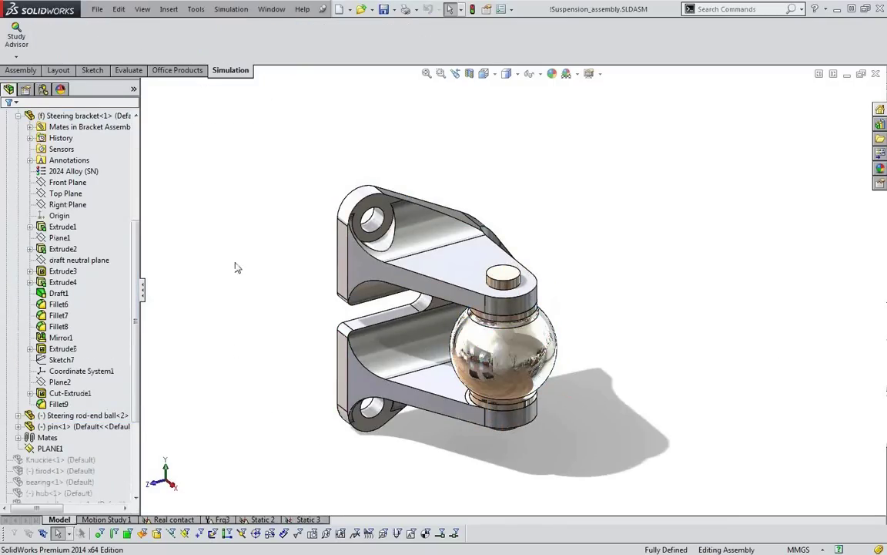
left_click(307, 519)
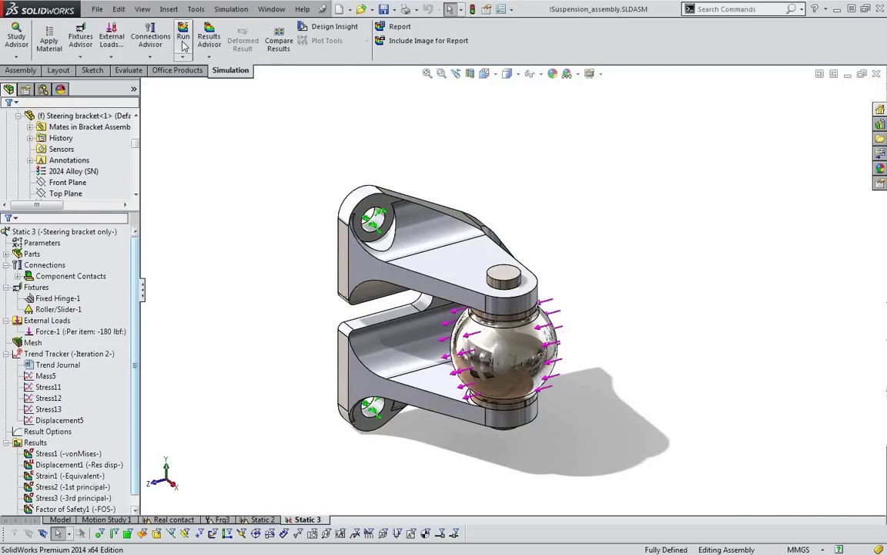
Turn on Instant3D and set the radius of Fillet6 in the steering bracket's upper pocket to 6 mm
middle_click_drag(429, 280, 579, 297)
scroll(428, 246, "down", 2)
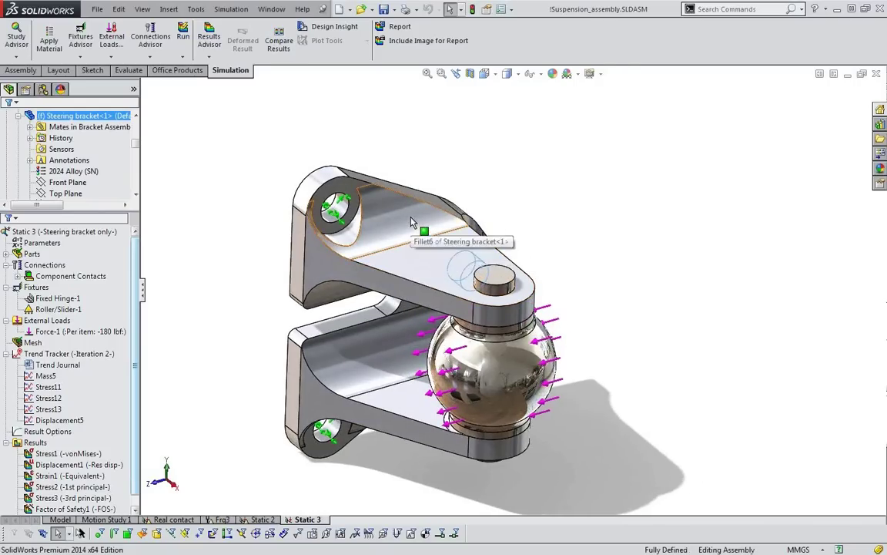
scroll(462, 269, "up", 2)
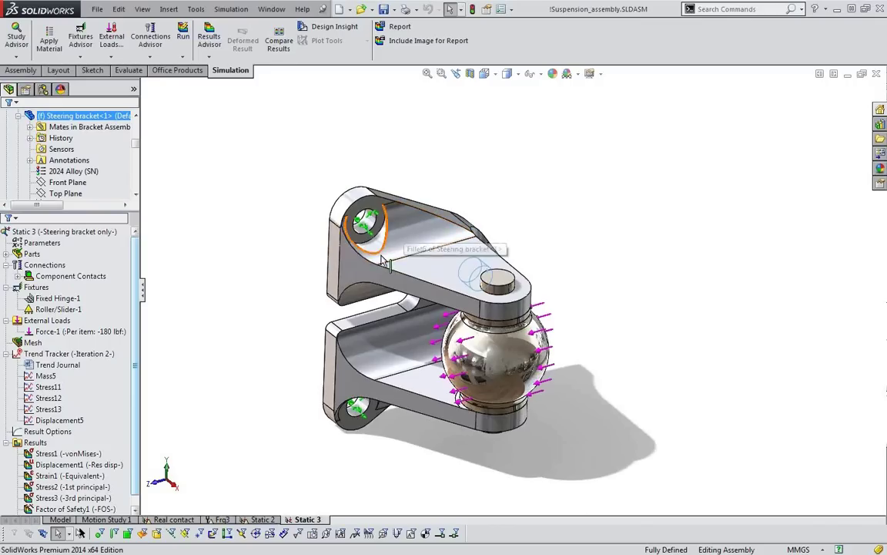
left_click(412, 241)
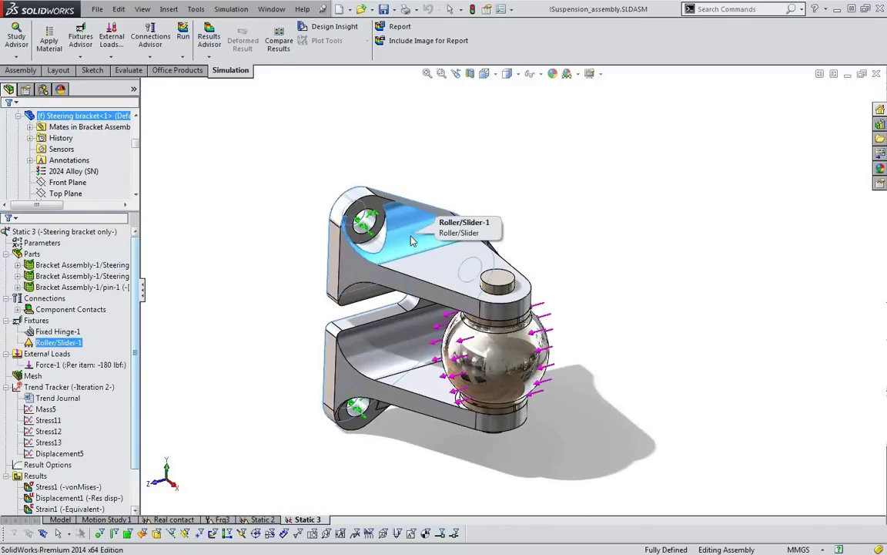
left_click(291, 173)
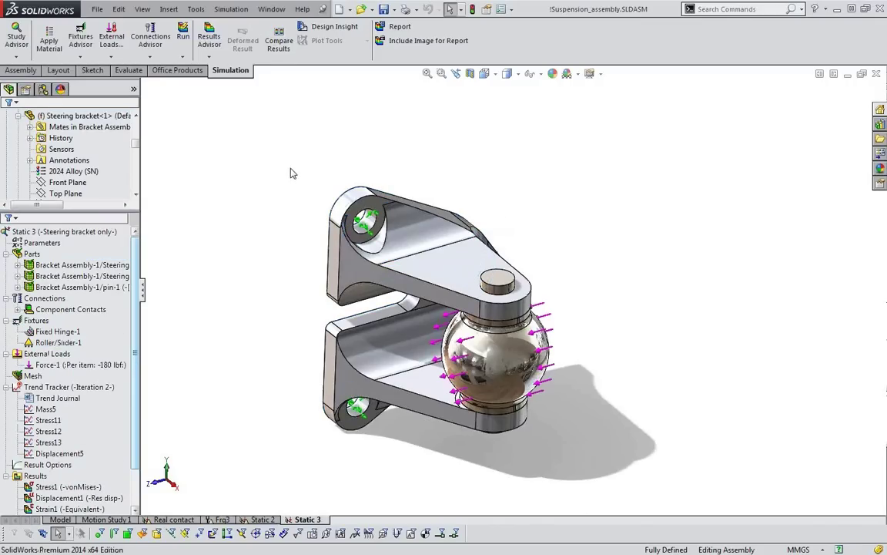
left_click(421, 238)
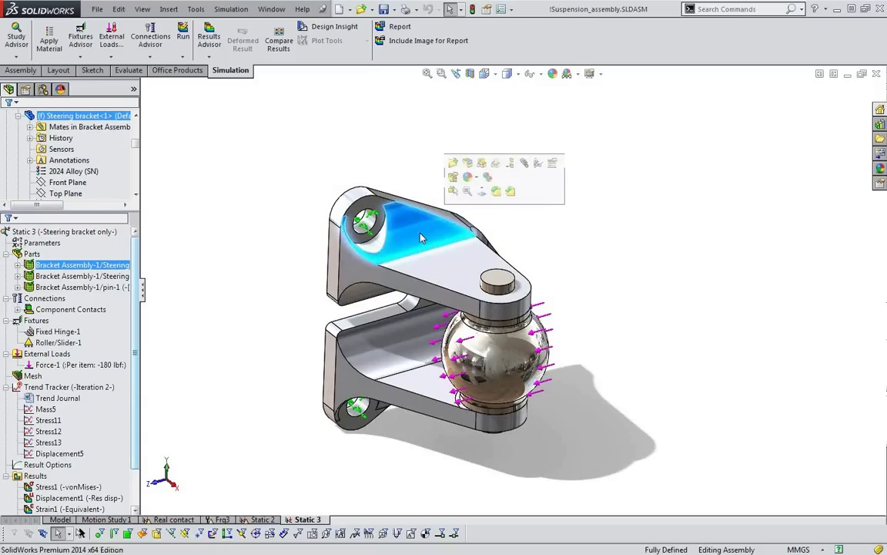
left_click(21, 72)
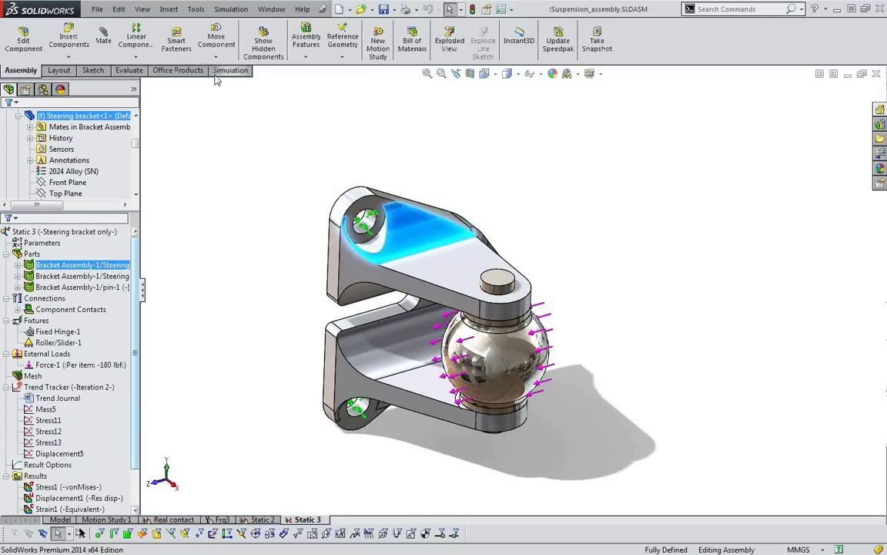
right_click(408, 225)
left_click(385, 155)
left_click(377, 228)
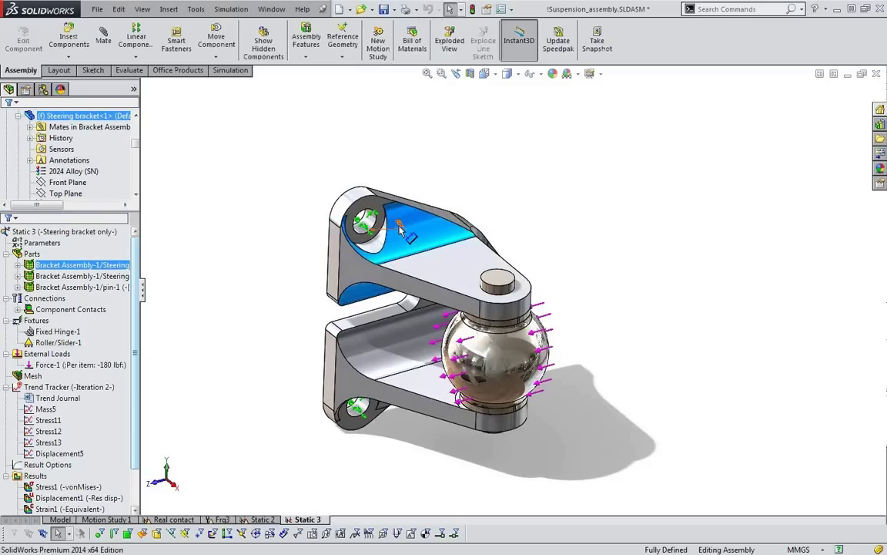
double_click(378, 228)
left_click(467, 157)
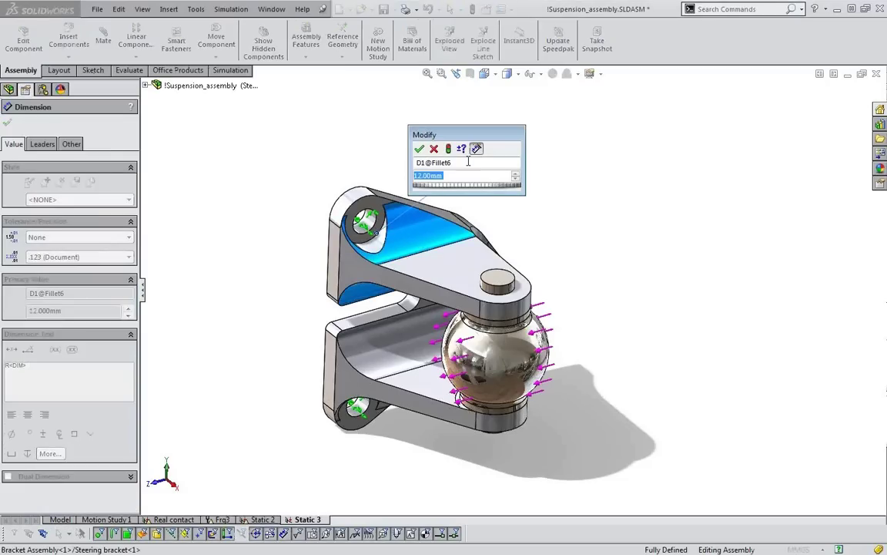
type("6")
key("Return")
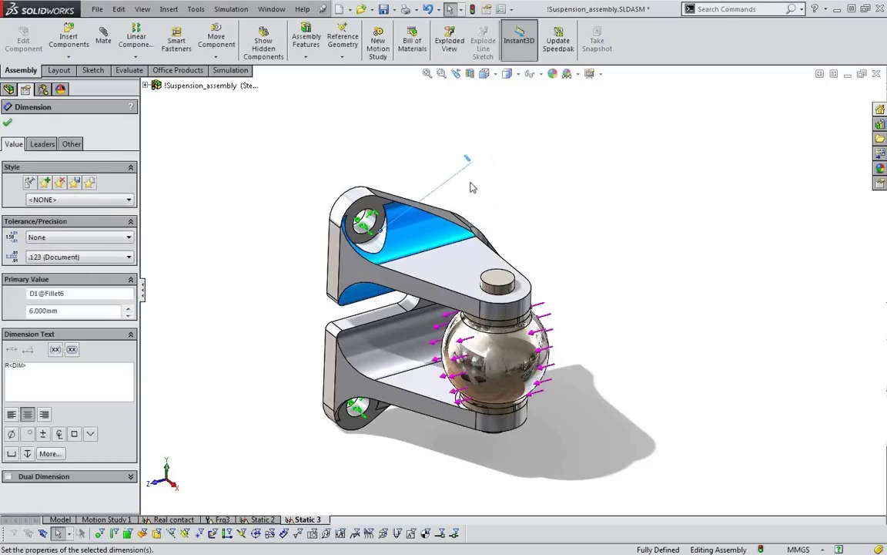
Finish the fillet radius edit and review the What's Wrong details for the Static 3 mesh
left_click(497, 189)
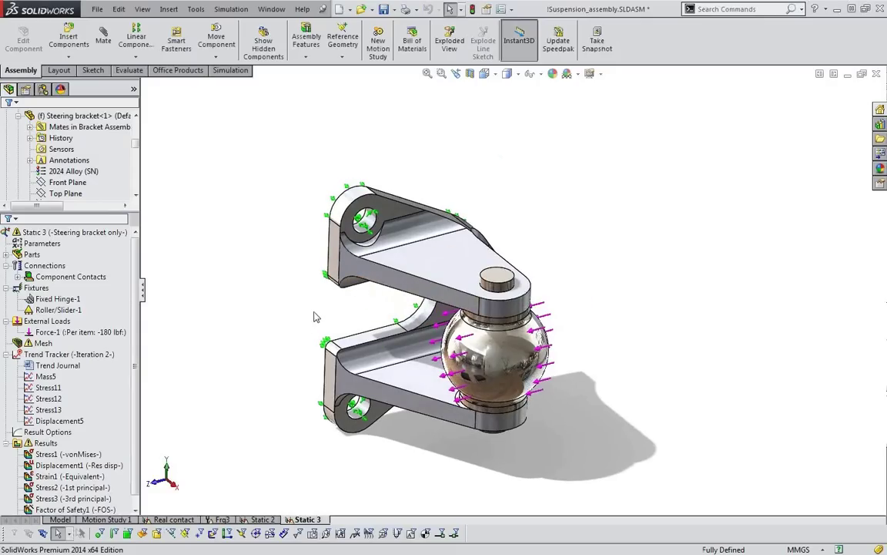
left_click(20, 345)
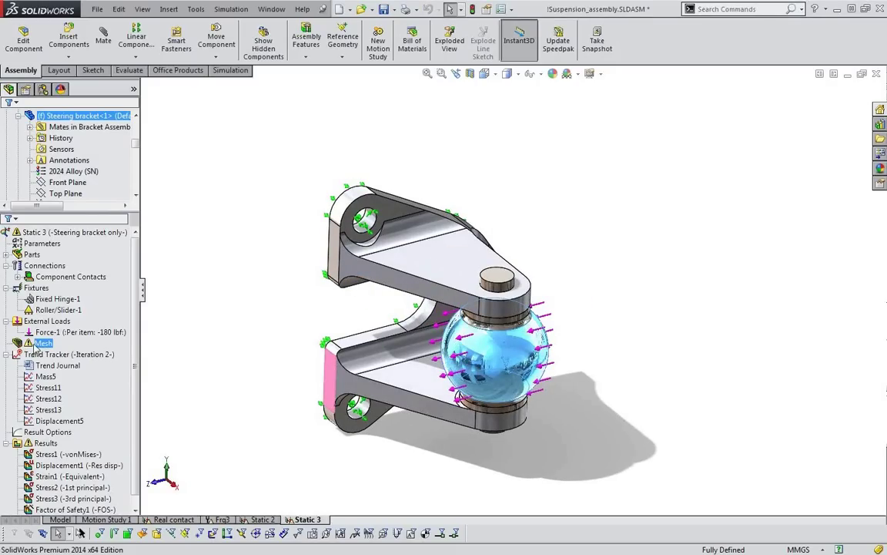
right_click(37, 345)
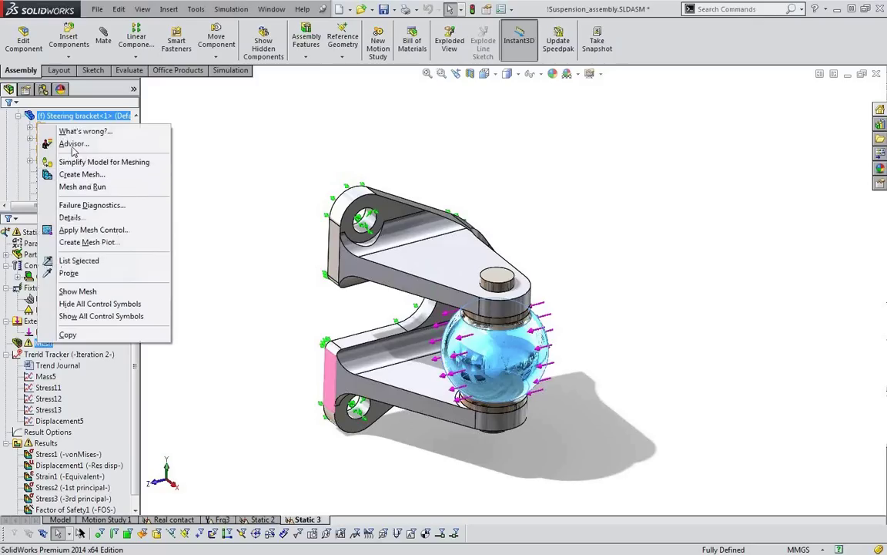
left_click(81, 132)
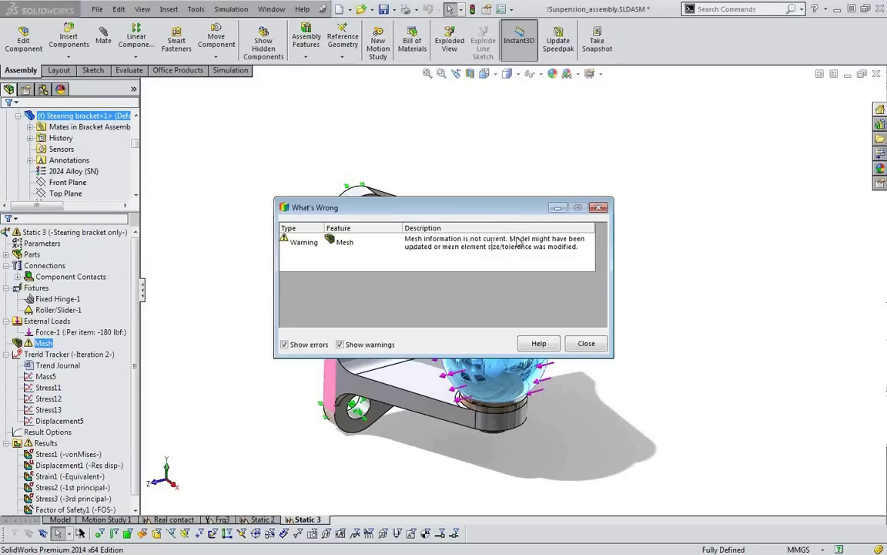
left_click_drag(493, 220, 712, 102)
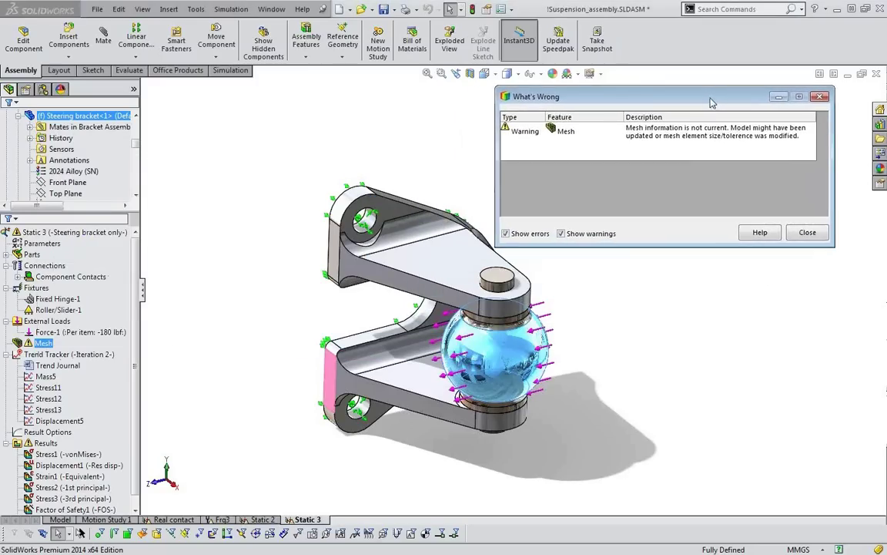
left_click(807, 233)
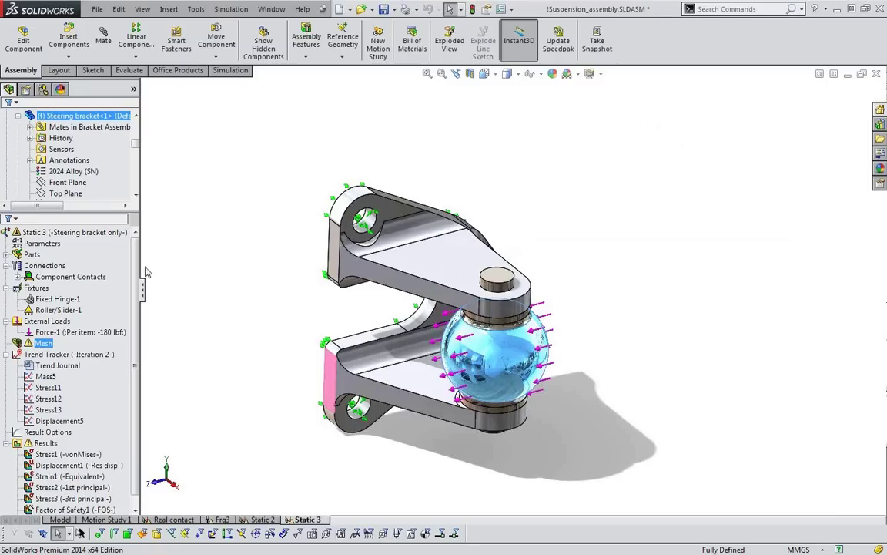
Rerun the Static 3 study with the modified fillet and add a Trend Tracker iteration, allowing the model to be saved
left_click(230, 70)
left_click(184, 37)
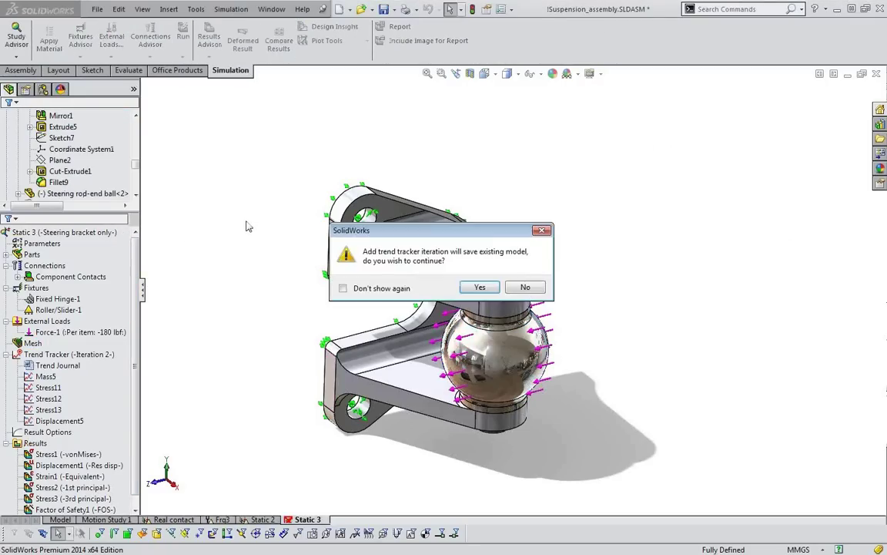
left_click(481, 287)
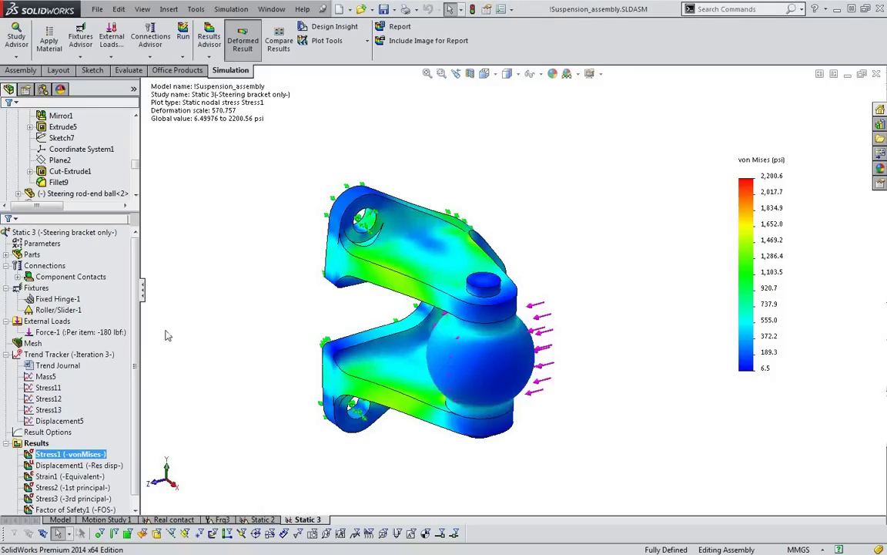
Check the first principal stress trend in the Stress12 graph up to the newest iteration and close the graph
left_click(45, 399)
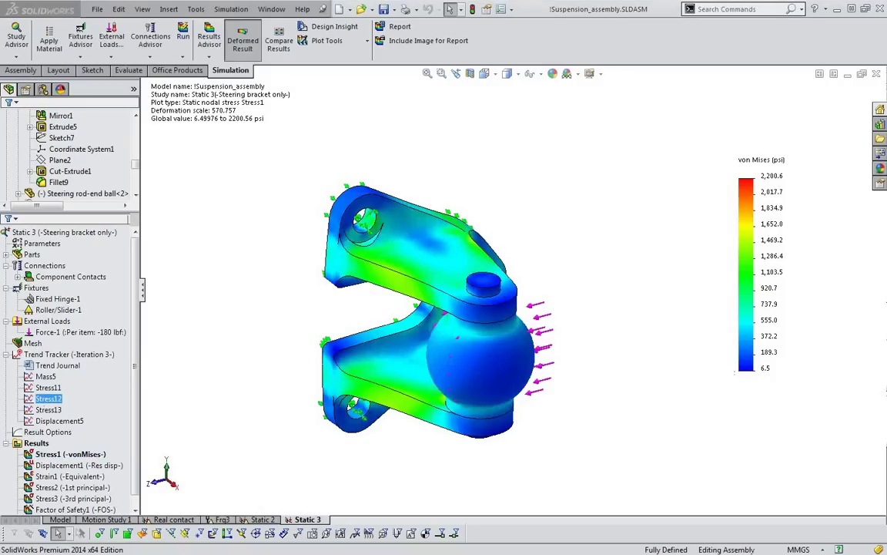
left_click_drag(878, 54, 341, 117)
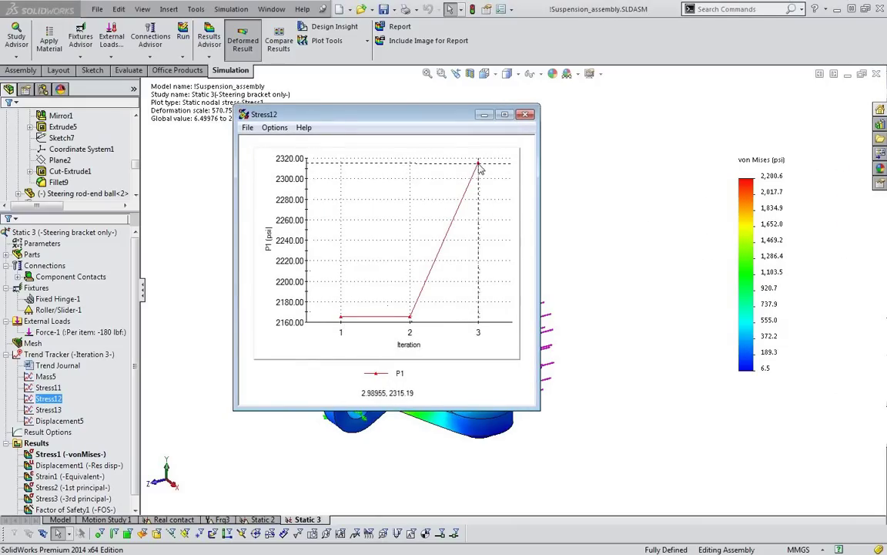
left_click(526, 117)
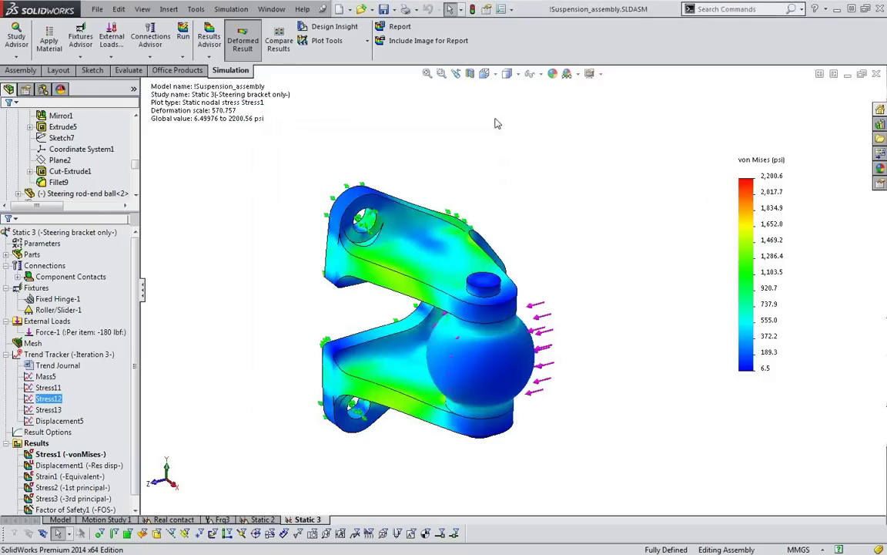
Review the Mass5 trend graph to compare the bracket's mass across all iterations, and close it
left_click(46, 376)
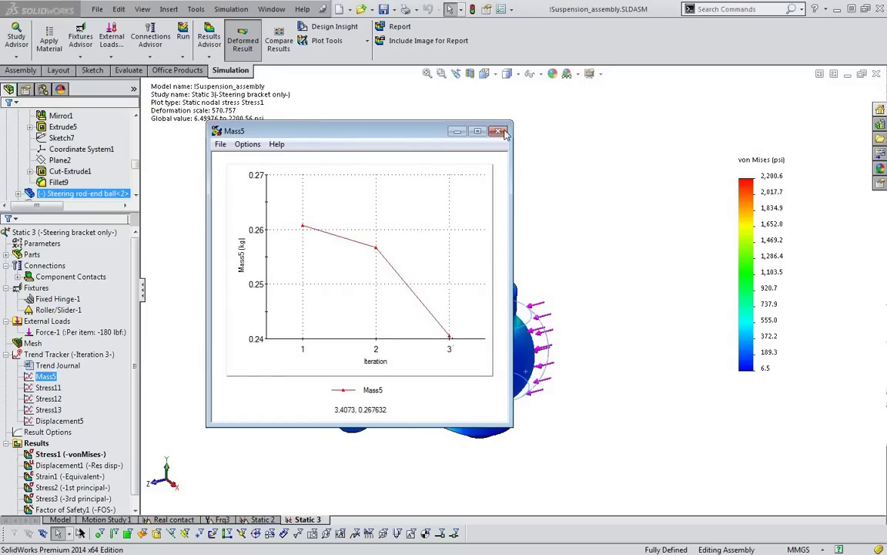
left_click_drag(400, 134, 500, 113)
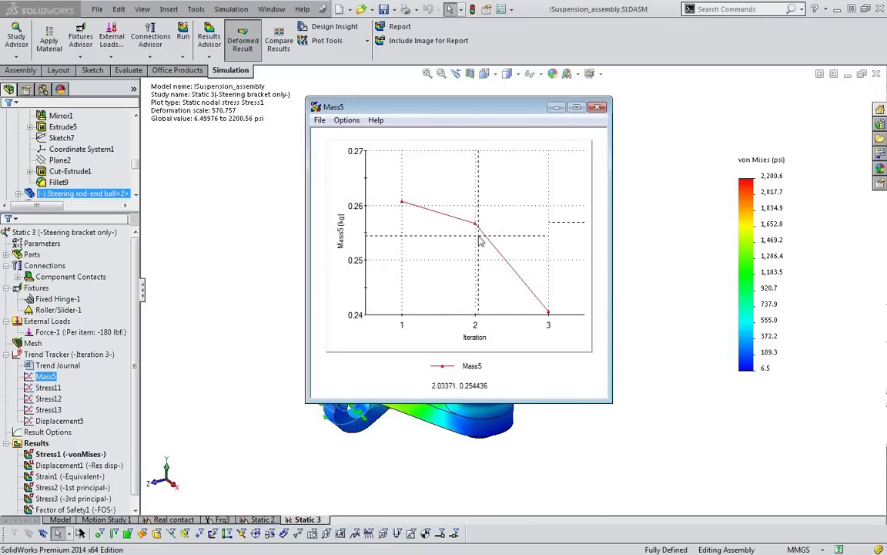
left_click(597, 106)
View the Trend Tracker gallery and compare the Displacement5 images of the baseline, Iteration 2 and Iteration 3, then close the viewer
left_click(57, 355)
right_click(56, 357)
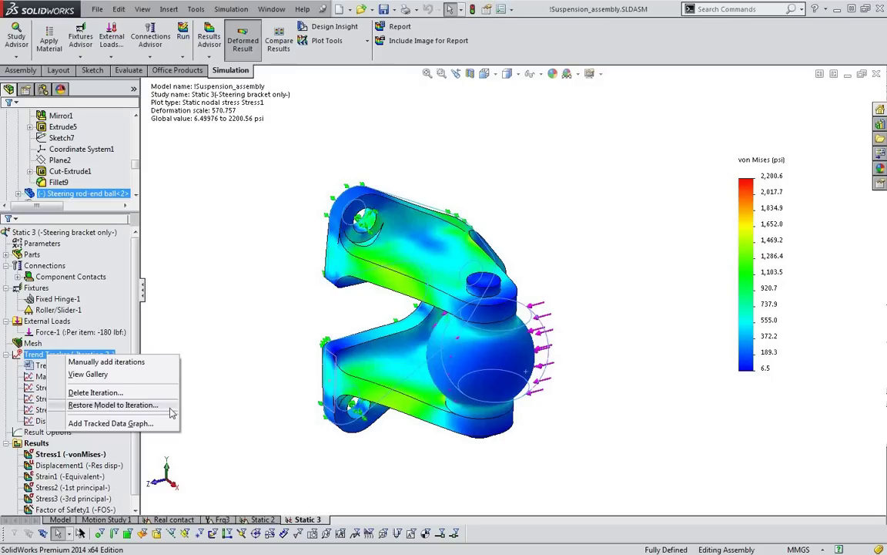
left_click(87, 374)
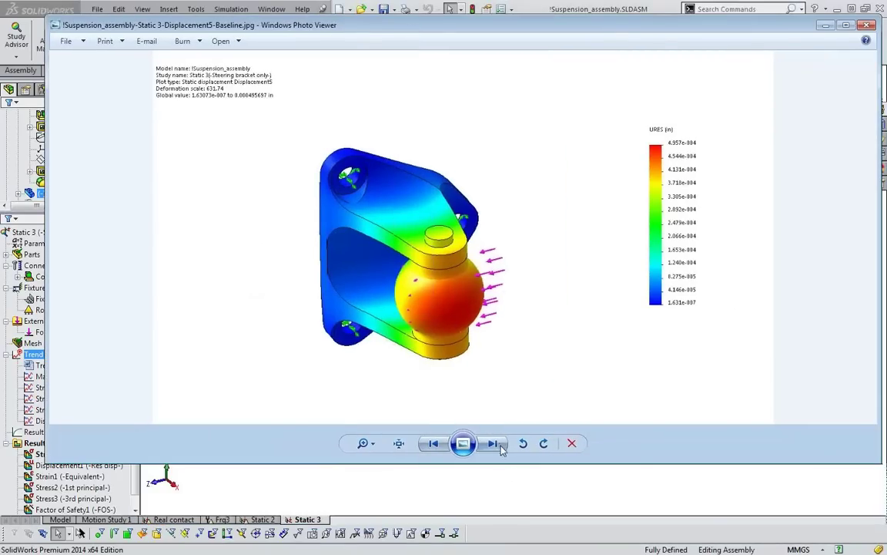
left_click(493, 443)
left_click(494, 444)
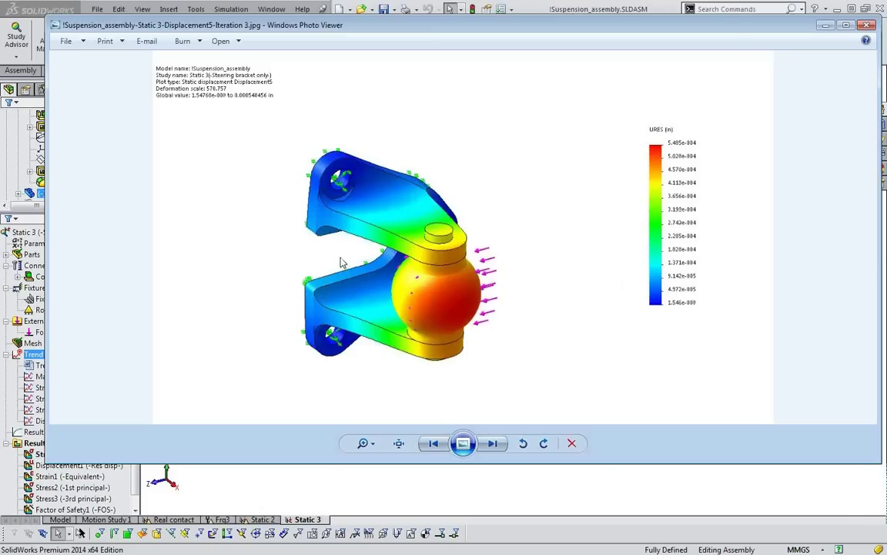
scroll(342, 254, "up", 1)
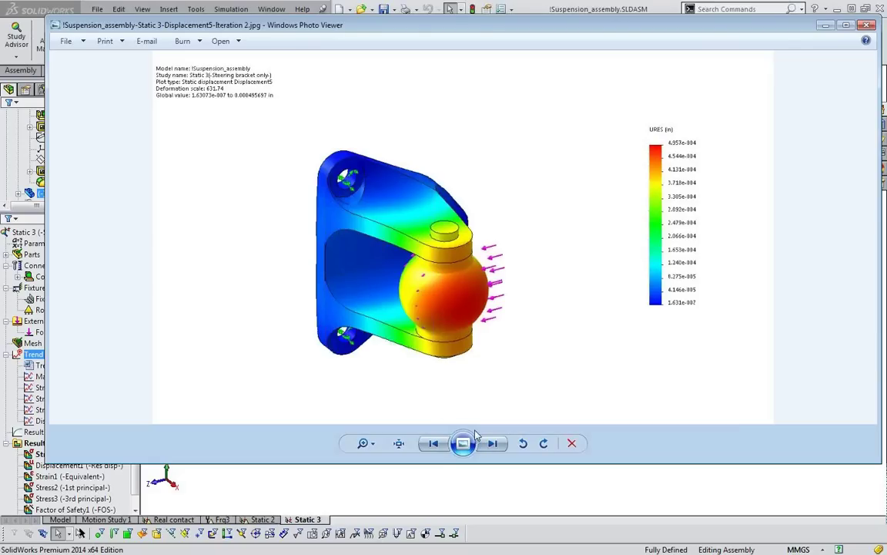
scroll(295, 247, "down", 1)
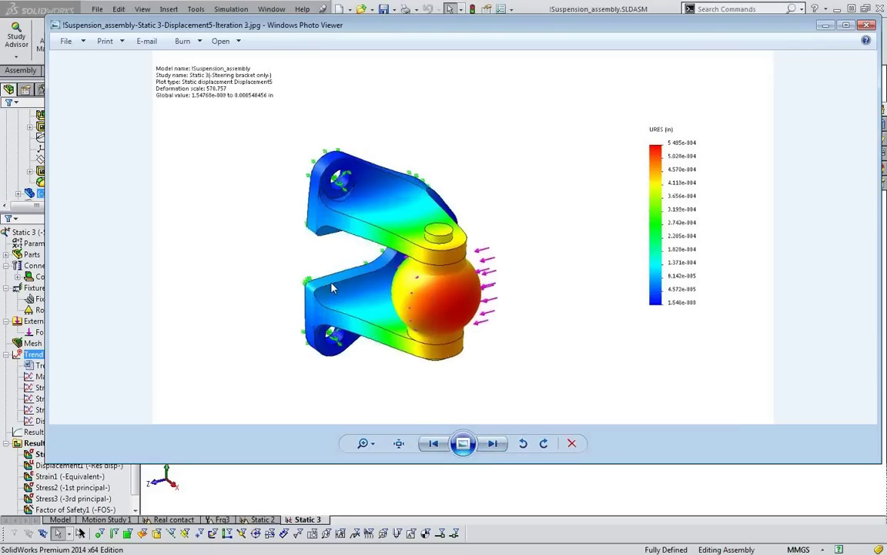
key("alt+F4")
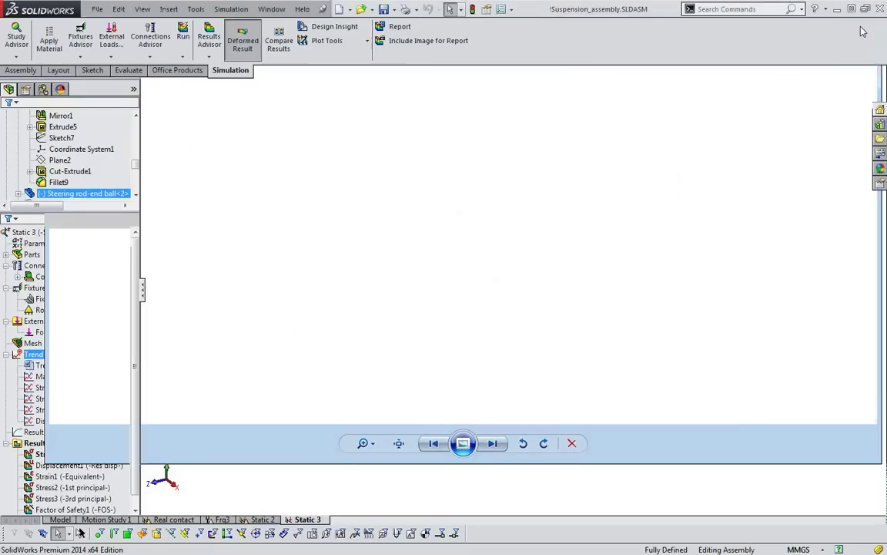
Open the Trend Journal in Word, review the tracked data tables of the baseline and iterations, and minimize it
left_click(58, 366)
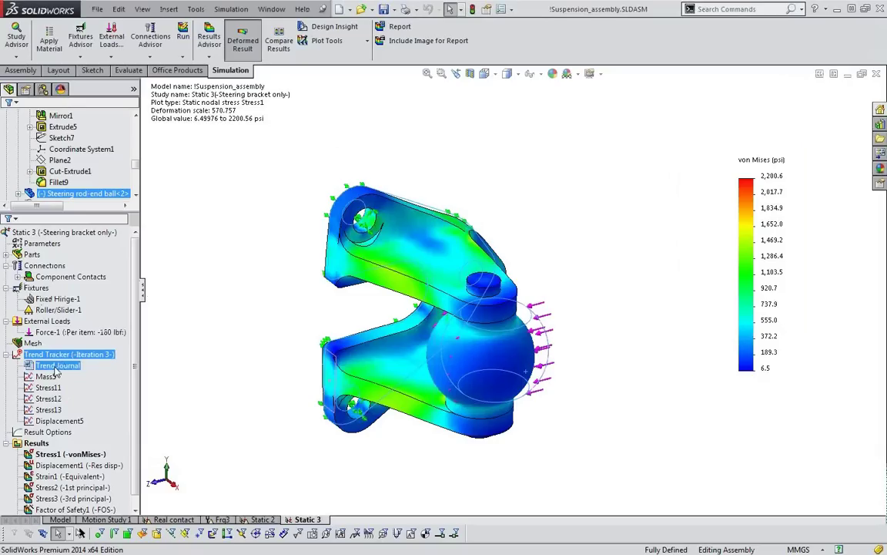
right_click(53, 372)
left_click(71, 375)
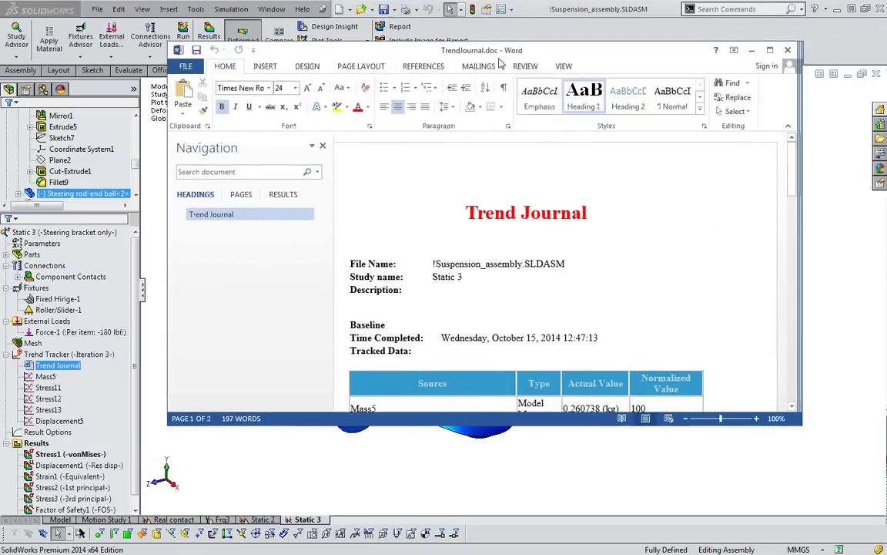
scroll(512, 245, "down", 5)
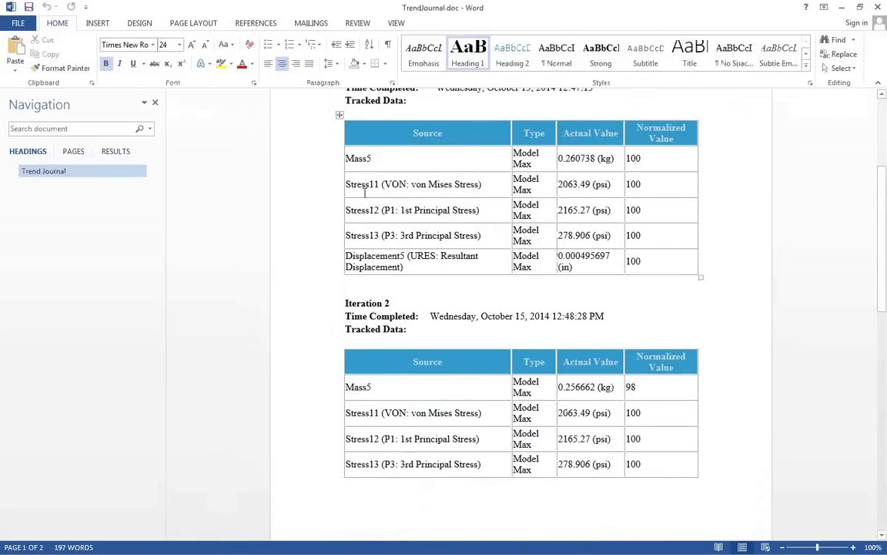
scroll(392, 237, "down", 2)
scroll(617, 215, "up", 5)
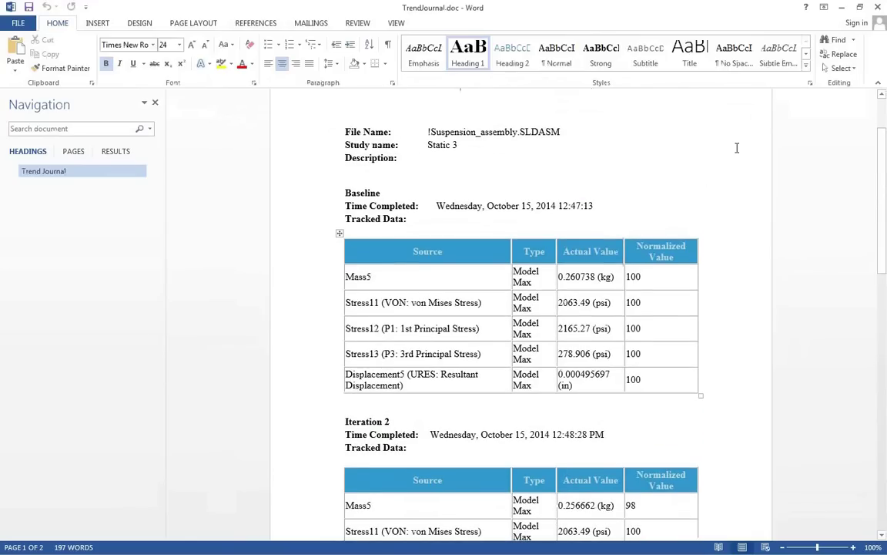
left_click(843, 7)
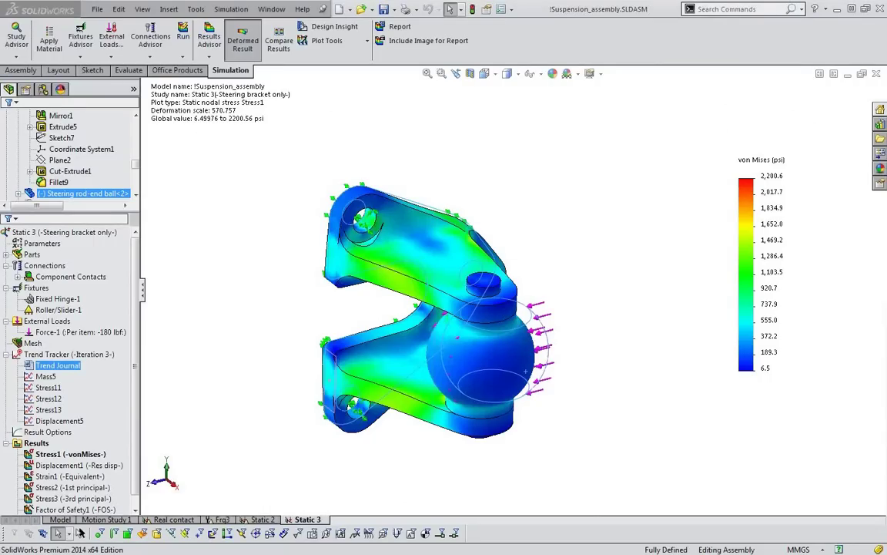
key("alt+Tab")
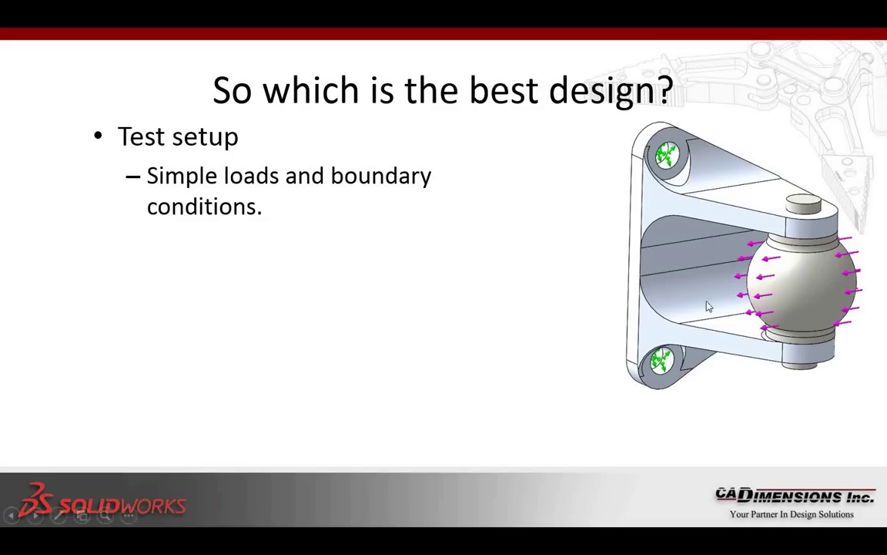
left_click(709, 306)
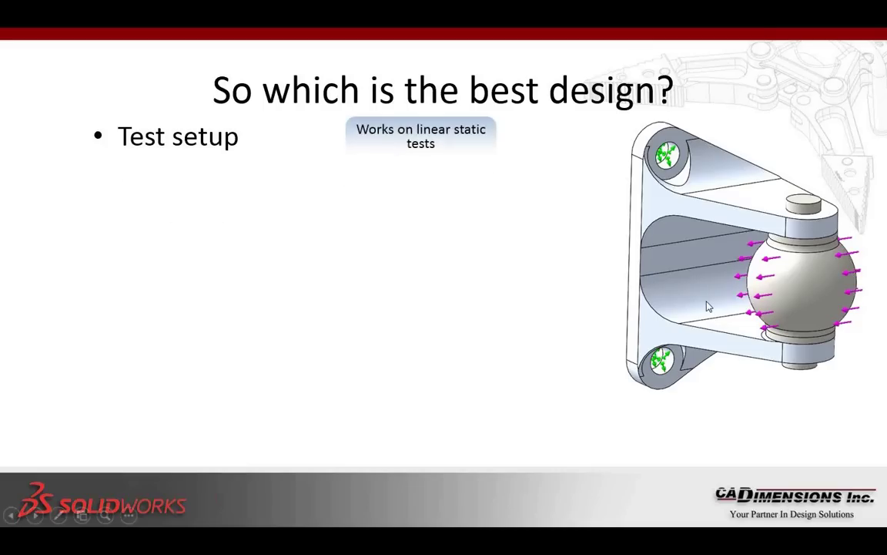